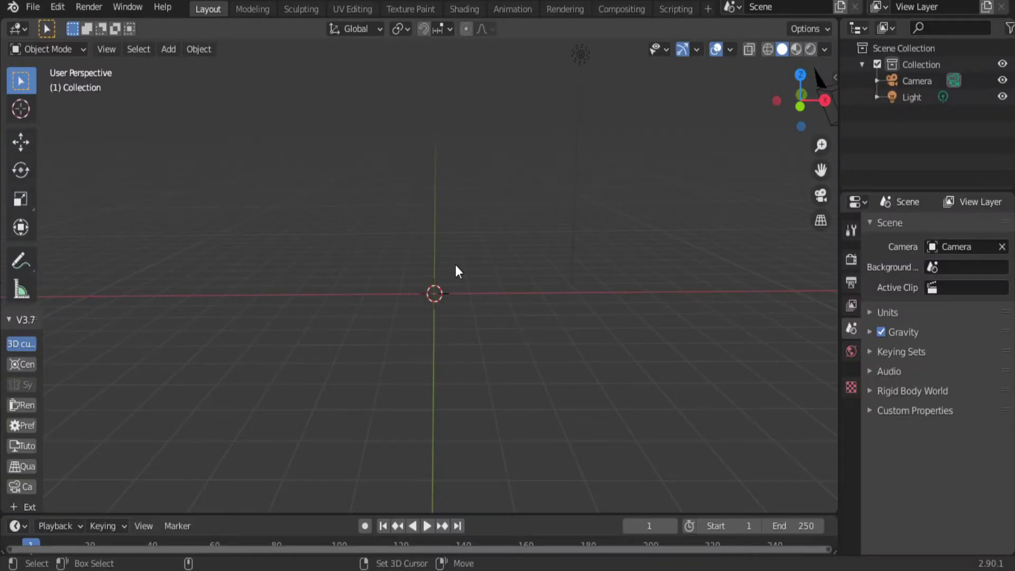
- Bring up the Add menu to place a Mesh > Circle at the world origin
{"action": "key", "text": "shift+a"}
- Add the circle and fill it with a face in Edit Mode
{"action": "left_click", "coordinate": [513, 270]}
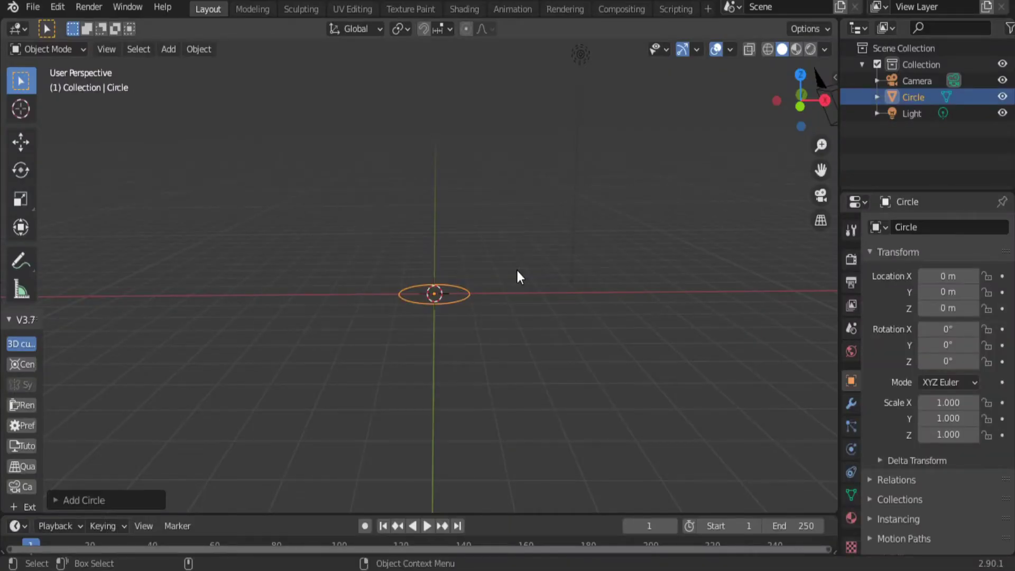
{"action": "middle_click_drag", "start_coordinate": [489, 329], "coordinate": [487, 337]}
{"action": "key", "text": "ctrl+Tab"}
{"action": "left_click", "coordinate": [590, 306]}
{"action": "key", "text": "f"}
{"action": "key", "text": "ctrl+Tab"}
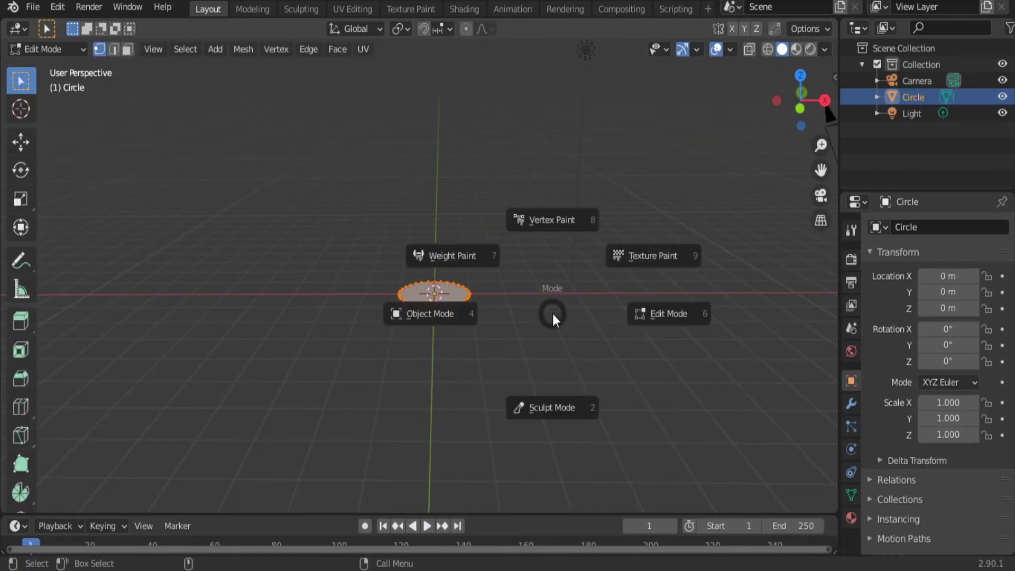
{"action": "left_click", "coordinate": [446, 316]}
- Raise the filled circle to Z 12.895 m and scale it to 2.063
{"action": "key", "text": "shift+space"}
{"action": "key", "text": "g"}
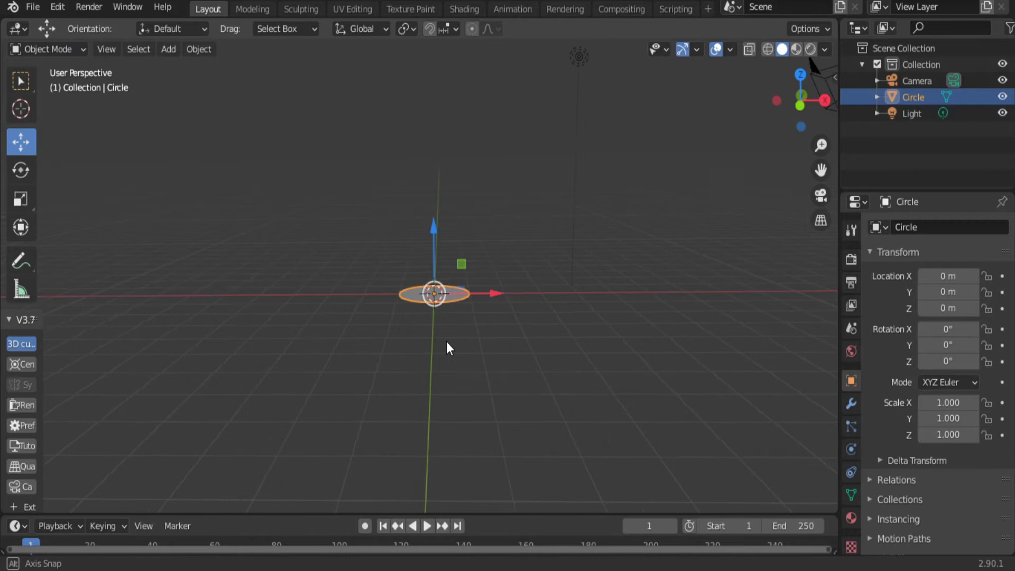
{"action": "scroll", "coordinate": [447, 342], "scroll_direction": "down", "scroll_amount": 2}
{"action": "key", "text": "KP_1"}
{"action": "mouse_move", "coordinate": [423, 210]}
{"action": "left_mouse_down"}
{"action": "mouse_move", "coordinate": [443, 108]}
{"action": "mouse_move", "coordinate": [443, 40]}
{"action": "left_mouse_up"}
{"action": "middle_click_drag", "start_coordinate": [538, 230], "coordinate": [497, 313], "text": "shift"}
{"action": "left_click_drag", "start_coordinate": [441, 217], "coordinate": [441, 117]}
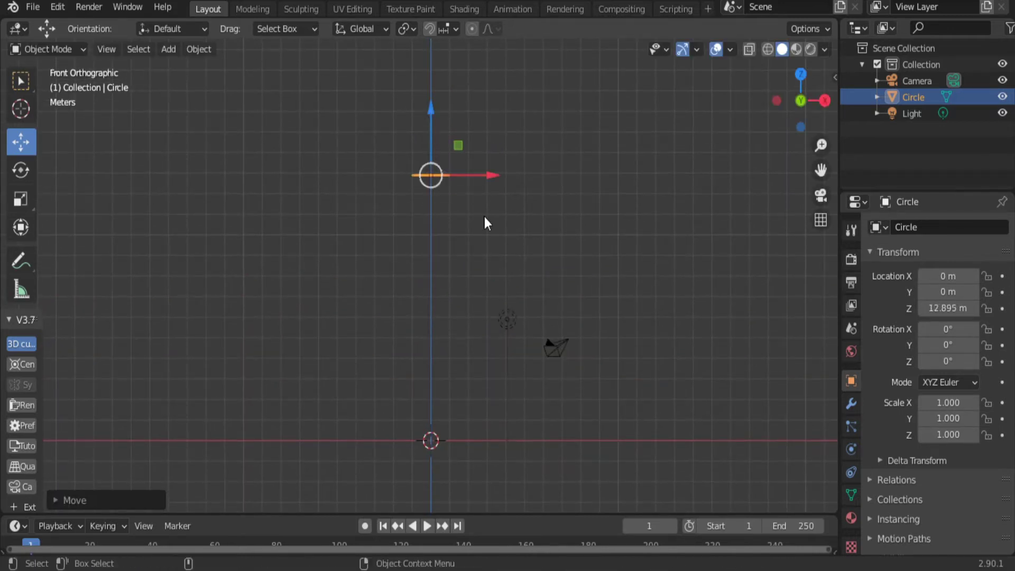
{"action": "key", "text": "s"}
{"action": "left_click", "coordinate": [693, 431]}
{"action": "middle_click_drag", "start_coordinate": [643, 378], "coordinate": [581, 304]}
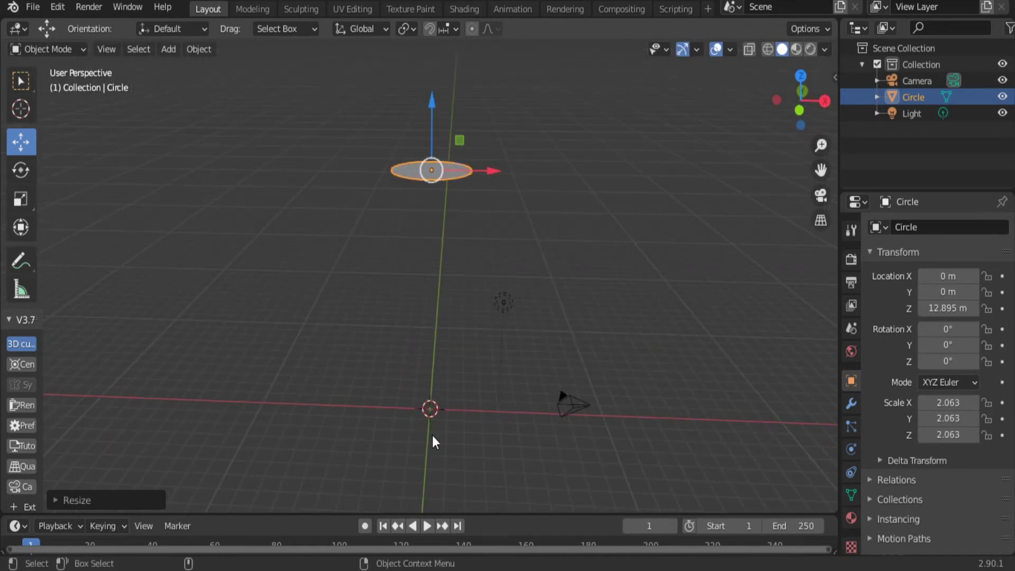
- Add a second circle at the origin and scale it to 4.448
{"action": "key", "text": "shift+a"}
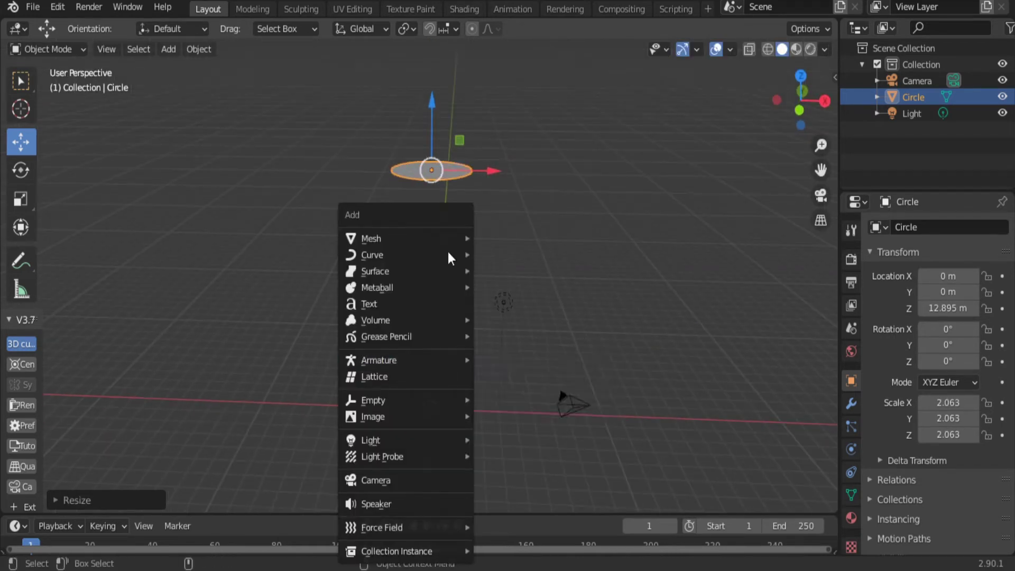
{"action": "left_click", "coordinate": [529, 270]}
{"action": "key", "text": "s"}
{"action": "left_click", "coordinate": [596, 496]}
{"action": "key", "text": "s"}
{"action": "left_click", "coordinate": [521, 438]}
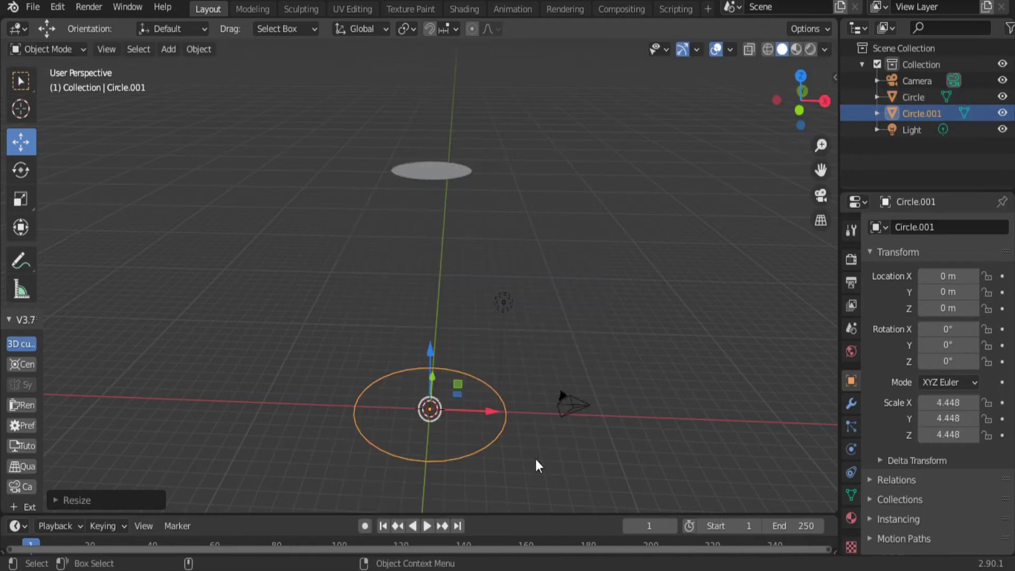
- Extrude the second circle's edge and shrink it inward into a flat ring
{"action": "key", "text": "ctrl+Tab"}
{"action": "left_click", "coordinate": [617, 429]}
{"action": "key", "text": "e"}
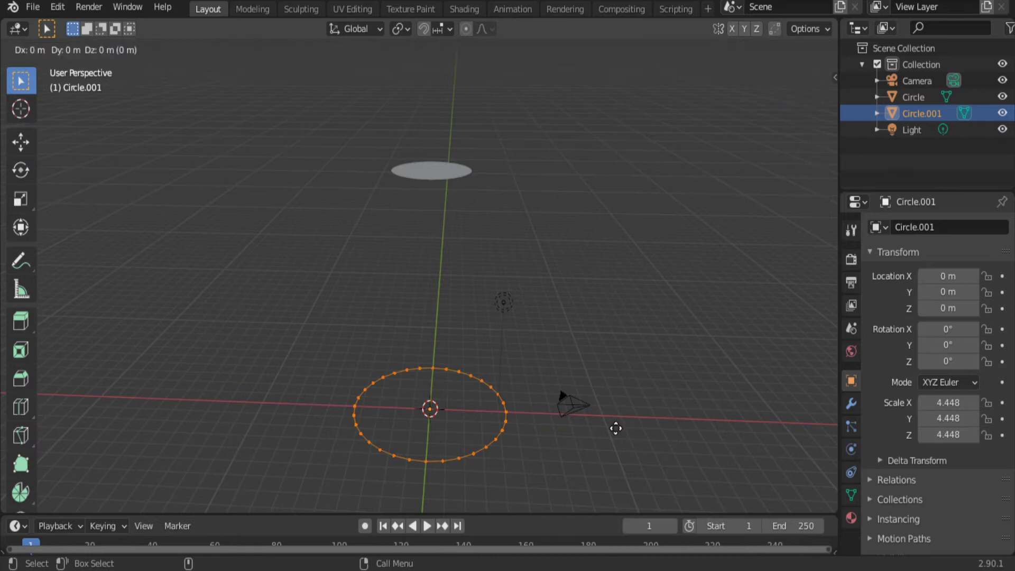
{"action": "right_click", "coordinate": [616, 427]}
{"action": "key", "text": "s"}
{"action": "left_click", "coordinate": [545, 417]}
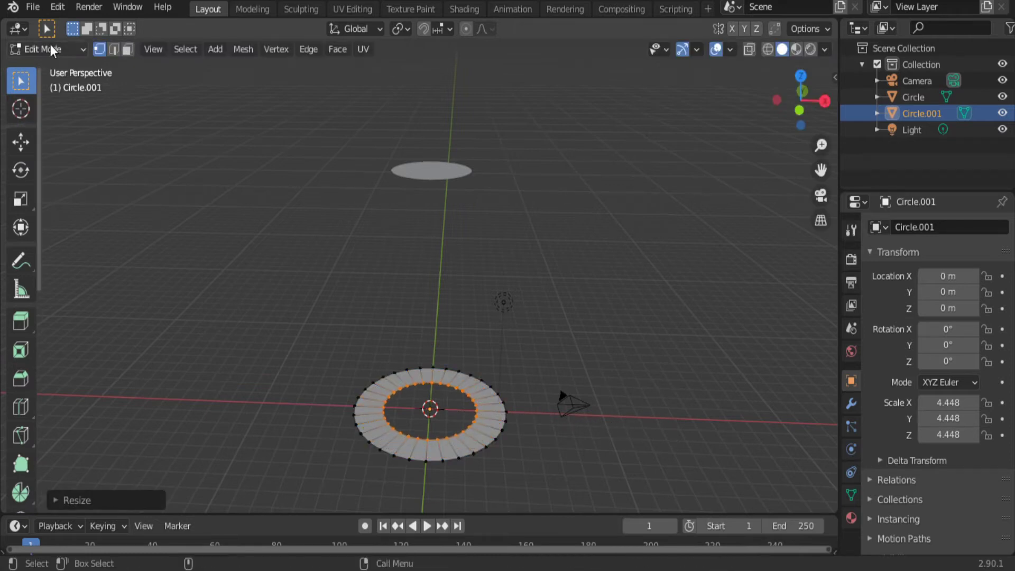
{"action": "key", "text": "Tab"}
- Tilt the view to look from above and select the raised top circle
{"action": "middle_click_drag", "start_coordinate": [216, 192], "coordinate": [569, 408]}
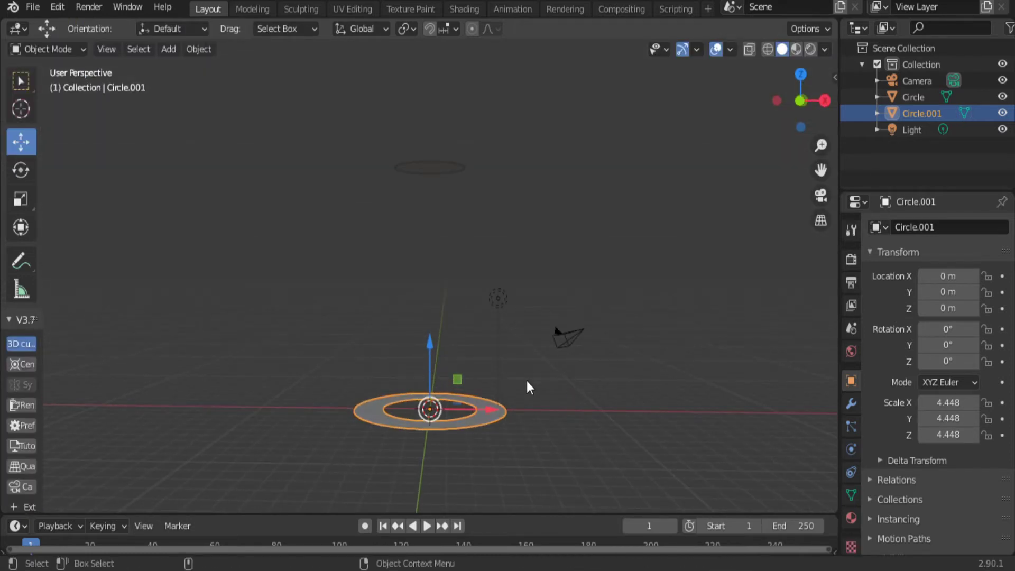
{"action": "middle_click_drag", "start_coordinate": [569, 395], "coordinate": [486, 214]}
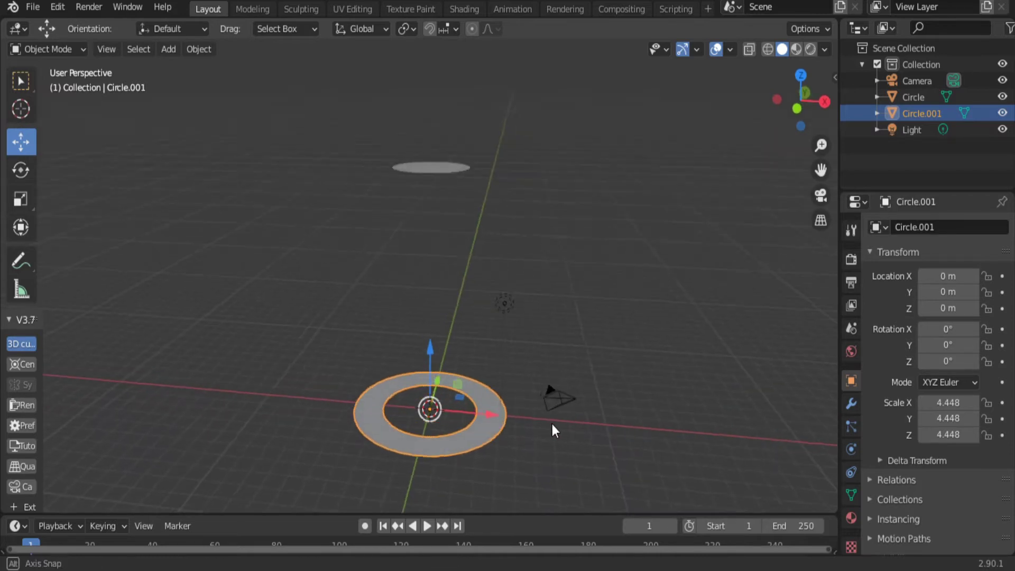
{"action": "left_click", "coordinate": [444, 167]}
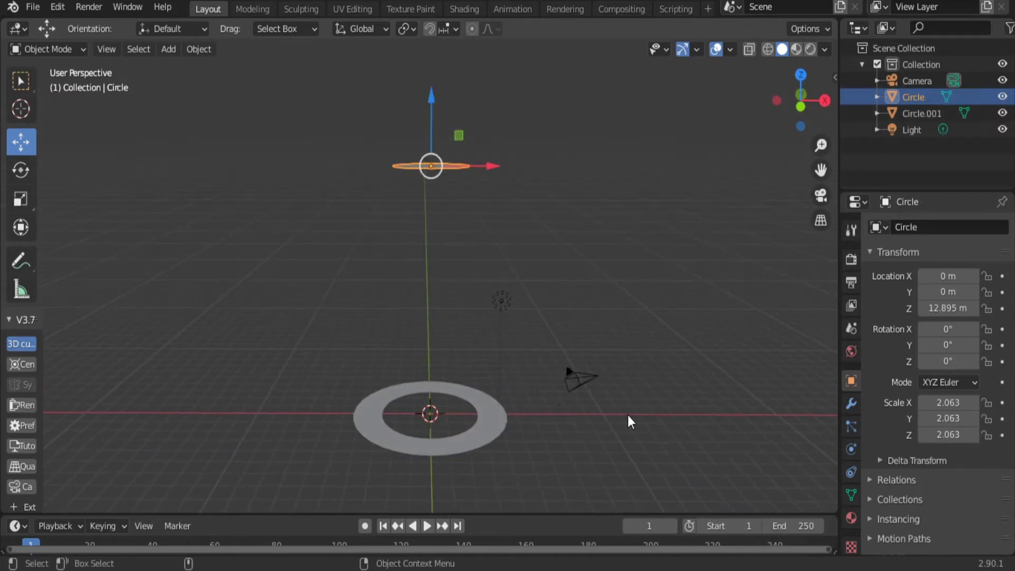
- Give the raised circle a particle system: 80000 particles, frames 1–200, lifetime 100, then preview
{"action": "left_click", "coordinate": [852, 427]}
{"action": "left_click", "coordinate": [1003, 227]}
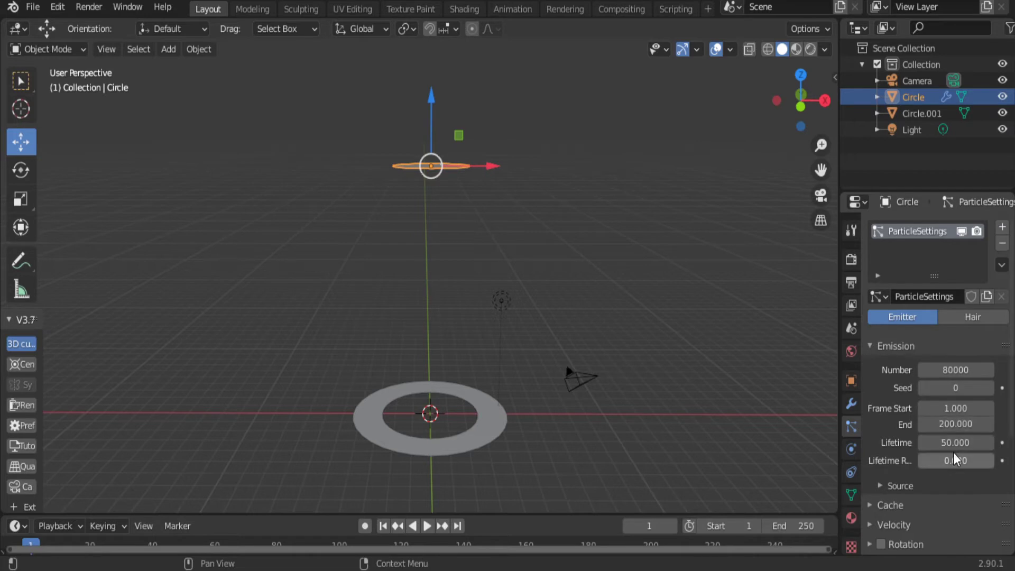
{"action": "scroll", "coordinate": [949, 444], "scroll_direction": "down", "scroll_amount": 3}
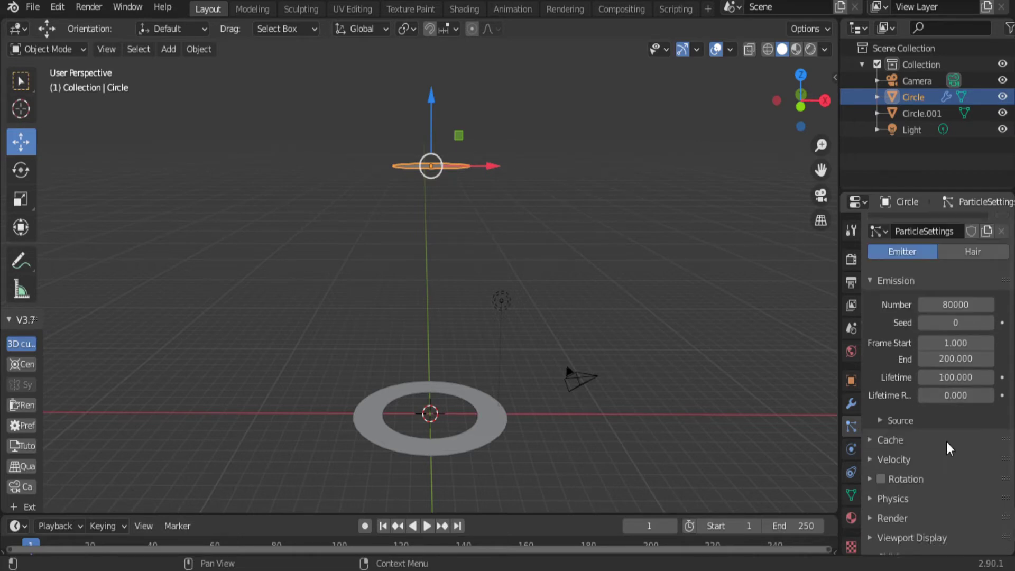
{"action": "scroll", "coordinate": [947, 446], "scroll_direction": "down", "scroll_amount": 3}
{"action": "left_click", "coordinate": [427, 526]}
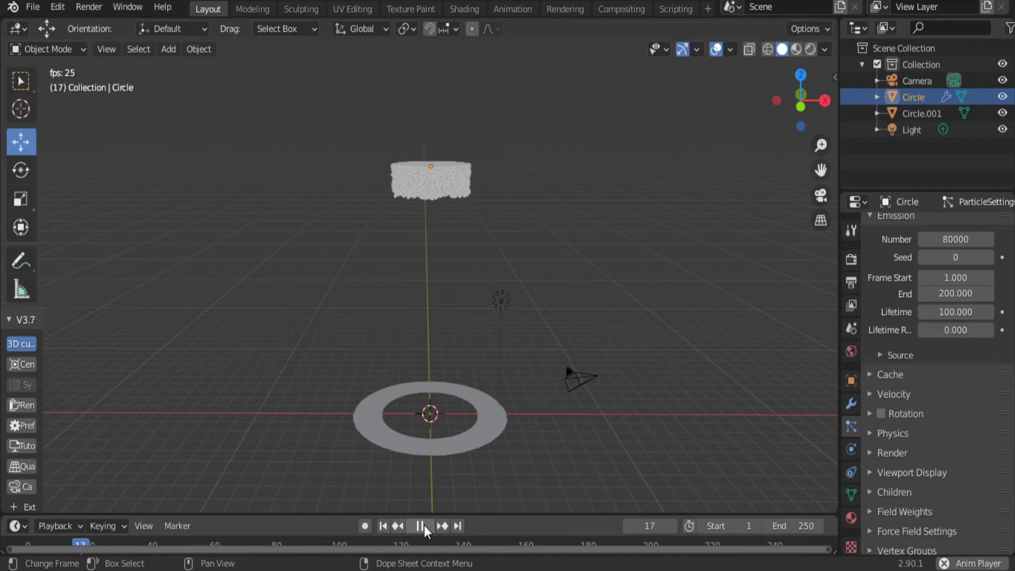
{"action": "key", "text": "Escape"}
- Enlarge the timeline and scrub through frames to watch the particle column
{"action": "left_click_drag", "start_coordinate": [557, 512], "coordinate": [477, 485]}
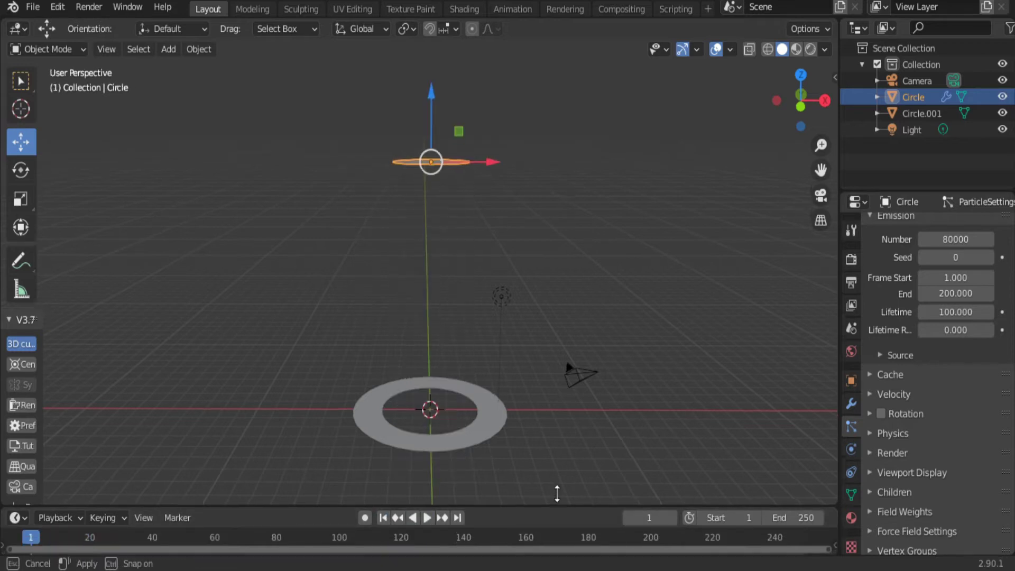
{"action": "key", "text": "space"}
{"action": "left_click", "coordinate": [154, 519]}
{"action": "left_click_drag", "start_coordinate": [154, 519], "coordinate": [47, 539]}
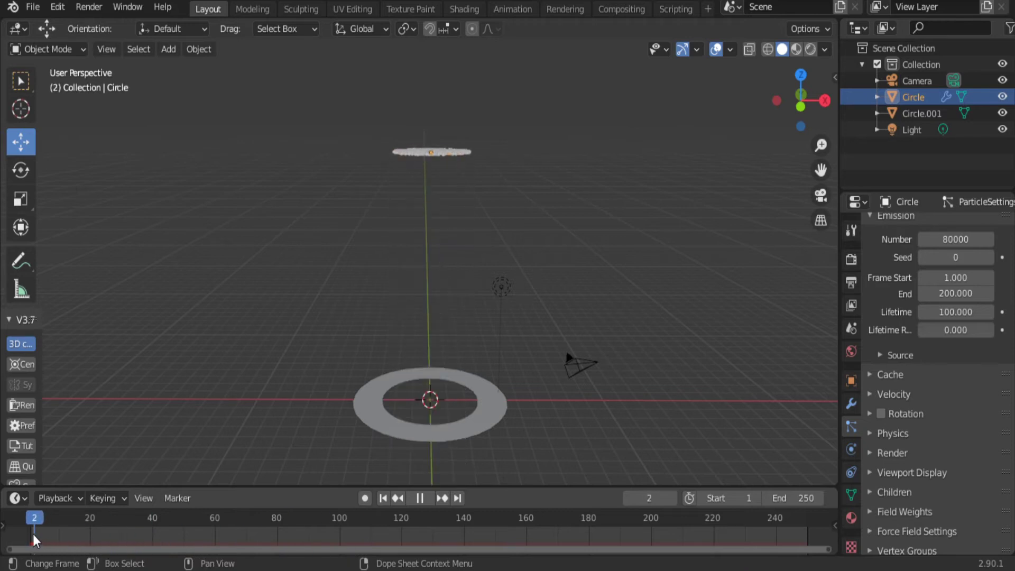
- Set the particles' Normal velocity to 10 m/s and play the burst
{"action": "left_click", "coordinate": [895, 394]}
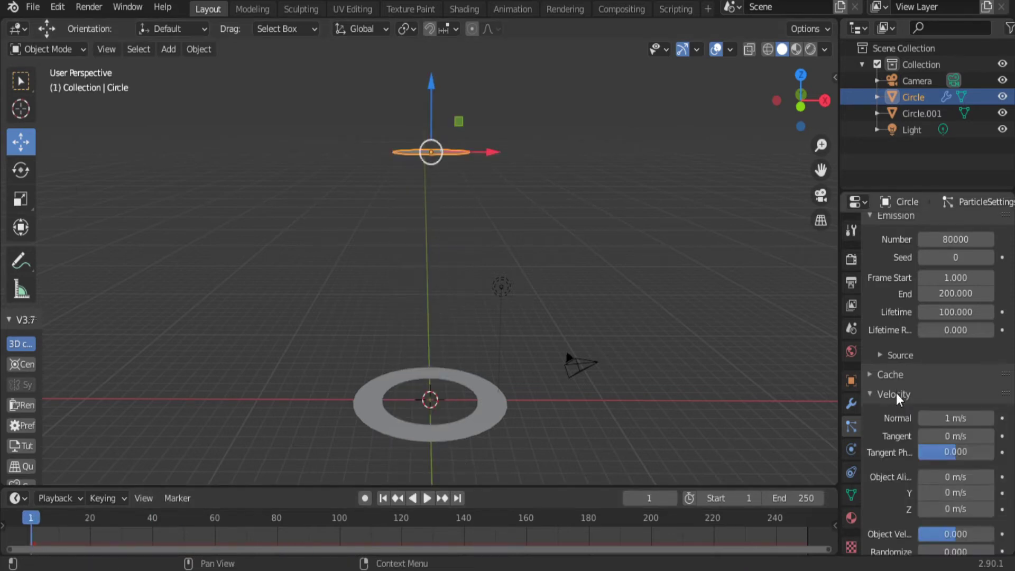
{"action": "scroll", "coordinate": [898, 400], "scroll_direction": "down", "scroll_amount": 2}
{"action": "scroll", "coordinate": [898, 399], "scroll_direction": "down", "scroll_amount": 2}
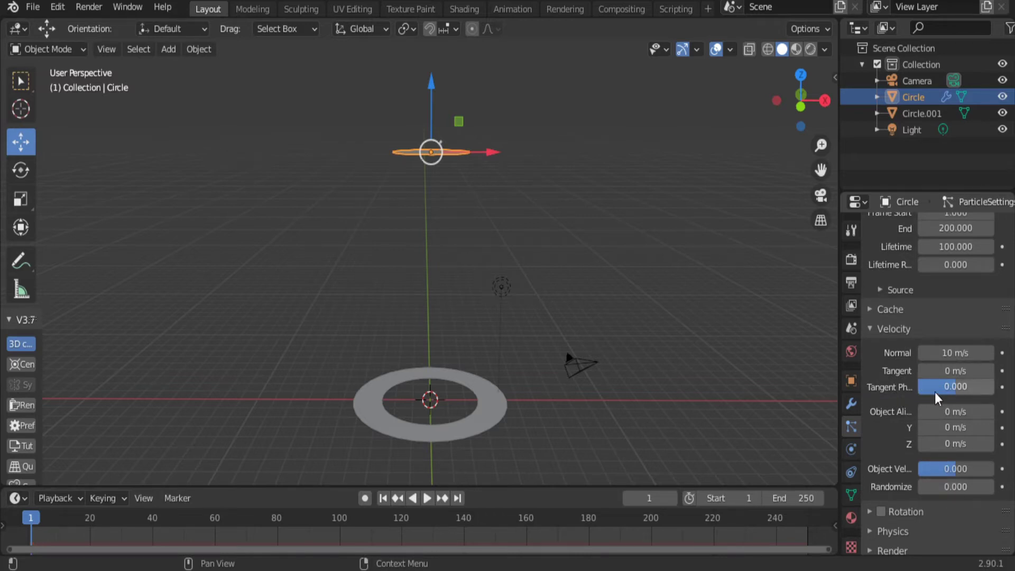
{"action": "left_click", "coordinate": [427, 498]}
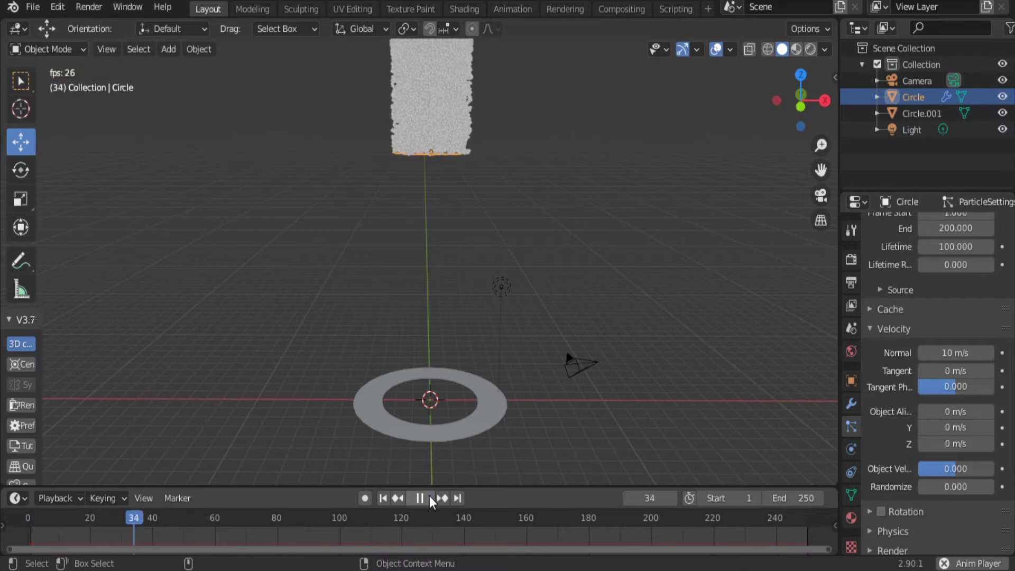
{"action": "left_click", "coordinate": [382, 500]}
- Reset Normal velocity to 0 m/s and review the physics and display settings
{"action": "left_click", "coordinate": [961, 351]}
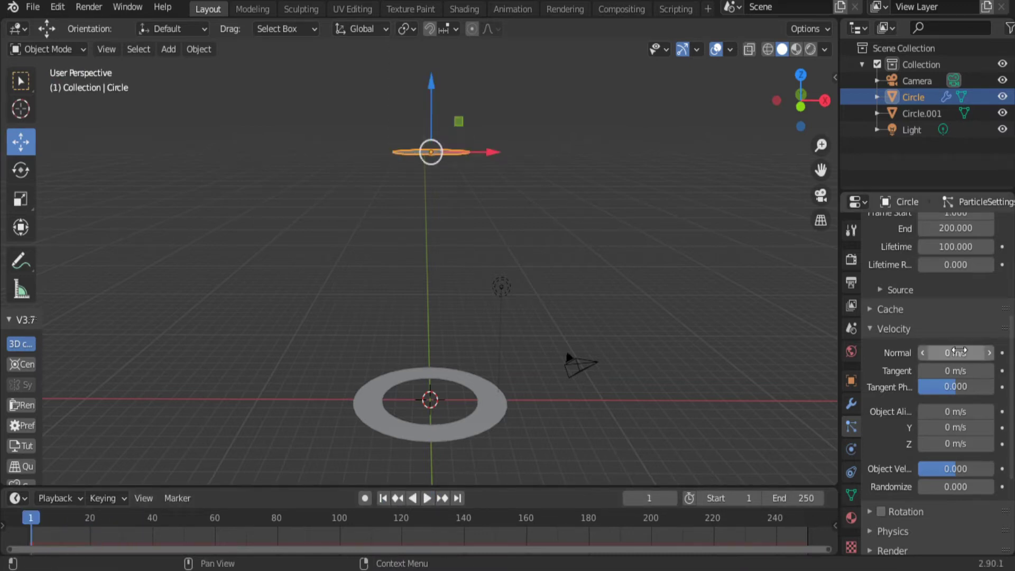
{"action": "scroll", "coordinate": [920, 518], "scroll_direction": "down", "scroll_amount": 3}
{"action": "left_click", "coordinate": [884, 466]}
{"action": "scroll", "coordinate": [943, 479], "scroll_direction": "down", "scroll_amount": 10}
{"action": "scroll", "coordinate": [943, 479], "scroll_direction": "down", "scroll_amount": 2}
{"action": "left_click", "coordinate": [909, 437]}
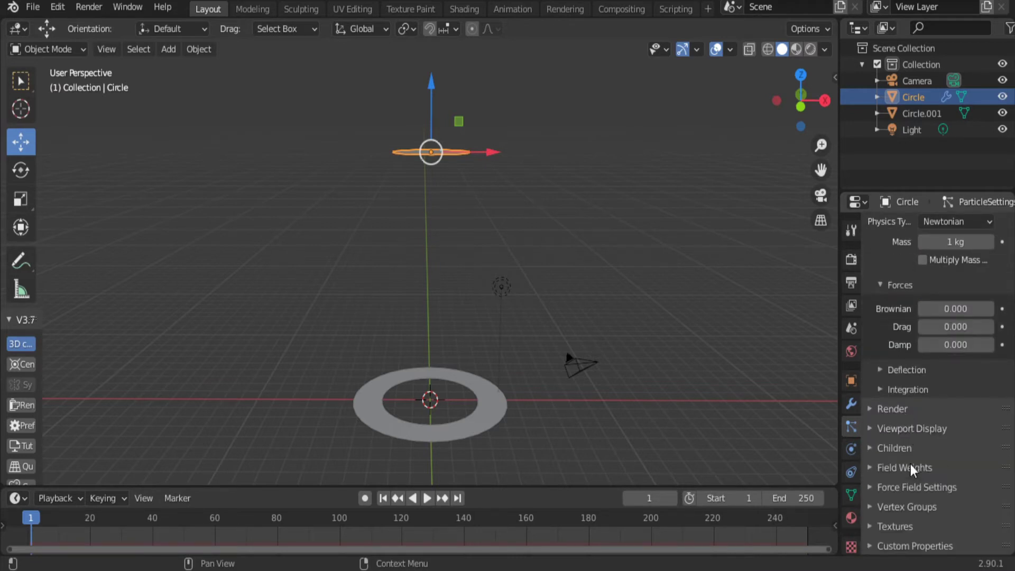
{"action": "scroll", "coordinate": [926, 505], "scroll_direction": "up", "scroll_amount": 4}
{"action": "scroll", "coordinate": [927, 505], "scroll_direction": "up", "scroll_amount": 4}
{"action": "scroll", "coordinate": [928, 503], "scroll_direction": "up", "scroll_amount": 3}
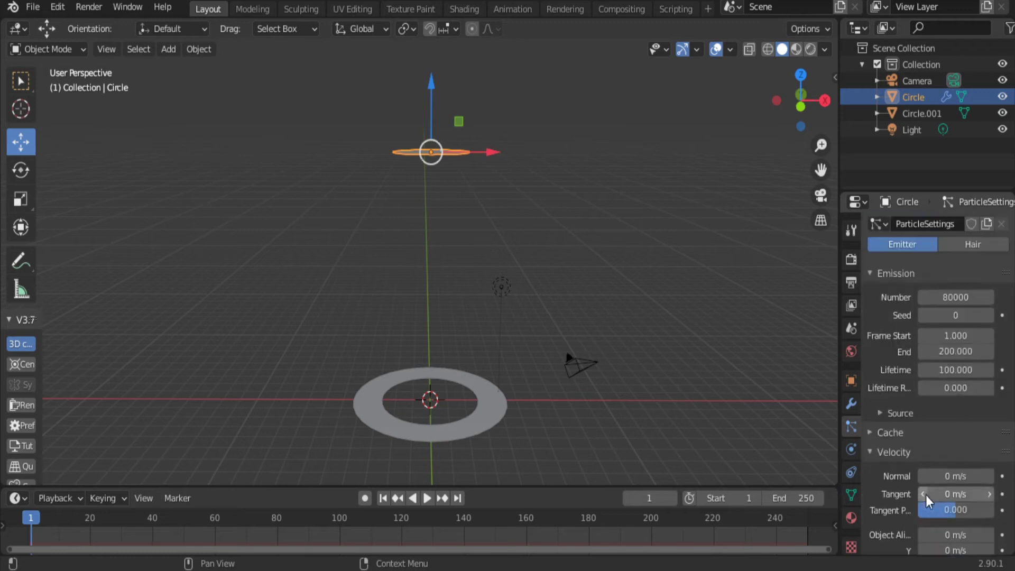
{"action": "scroll", "coordinate": [929, 502], "scroll_direction": "up", "scroll_amount": 2}
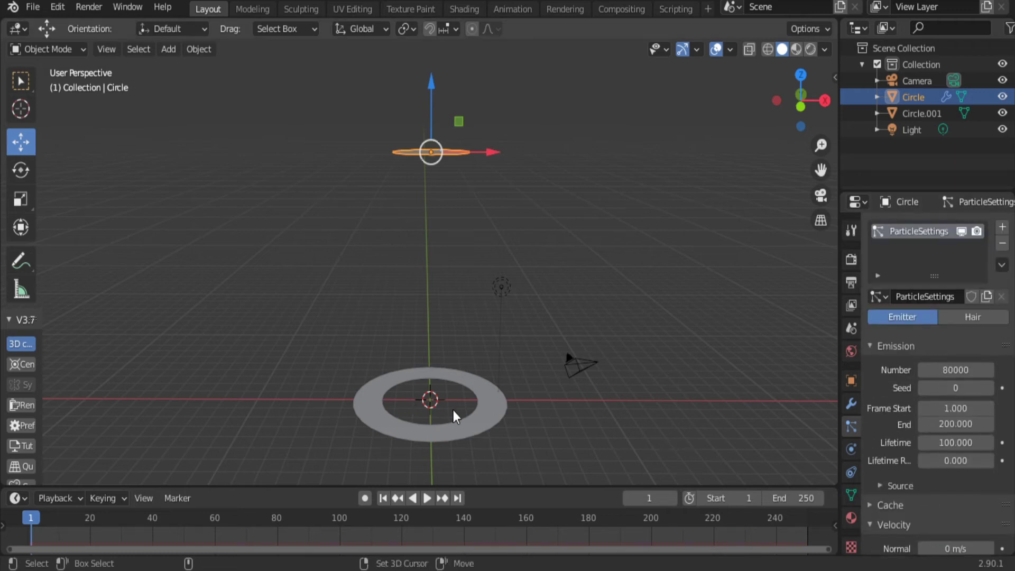
- Add a vortex force field at the origin, scaled to 2.845
{"action": "key", "text": "shift+a"}
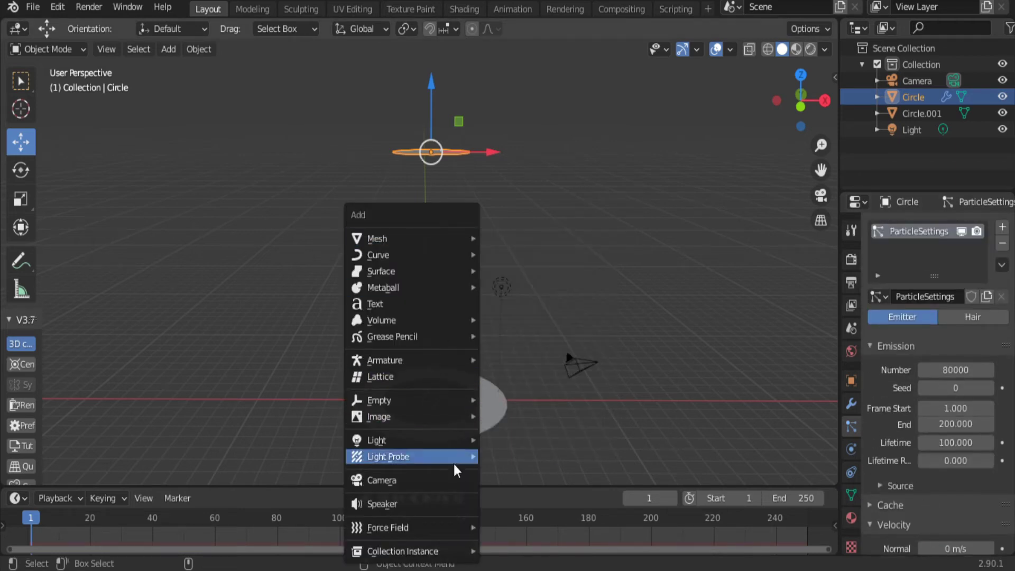
{"action": "left_click", "coordinate": [552, 348]}
{"action": "key", "text": "s"}
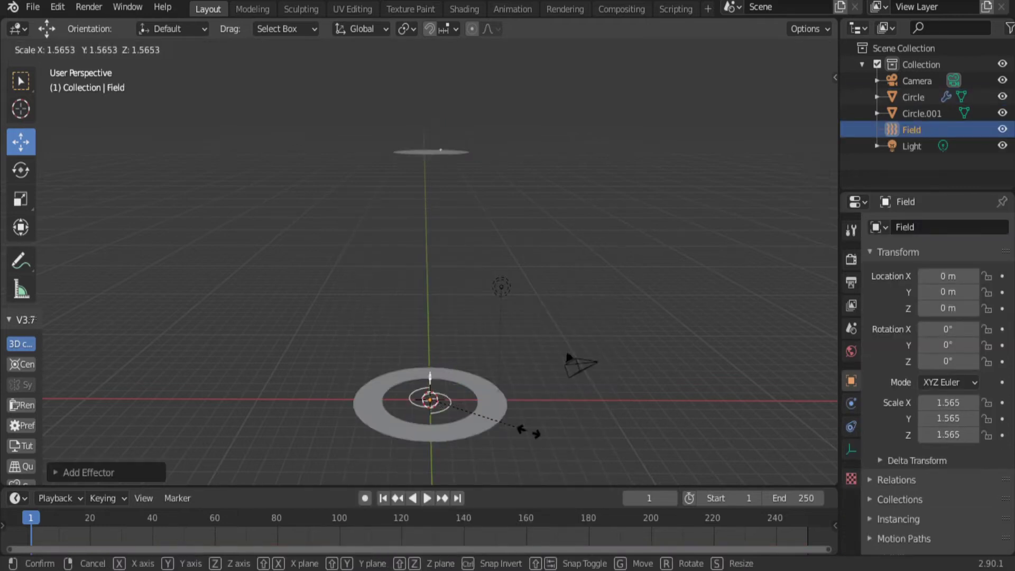
{"action": "left_click", "coordinate": [608, 69]}
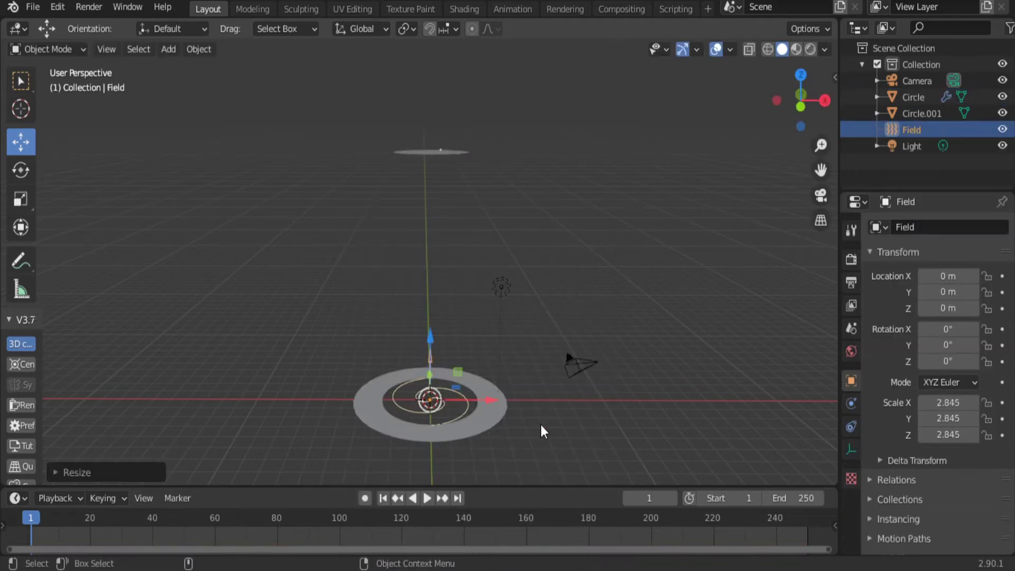
{"action": "middle_click_drag", "start_coordinate": [544, 431], "coordinate": [523, 403]}
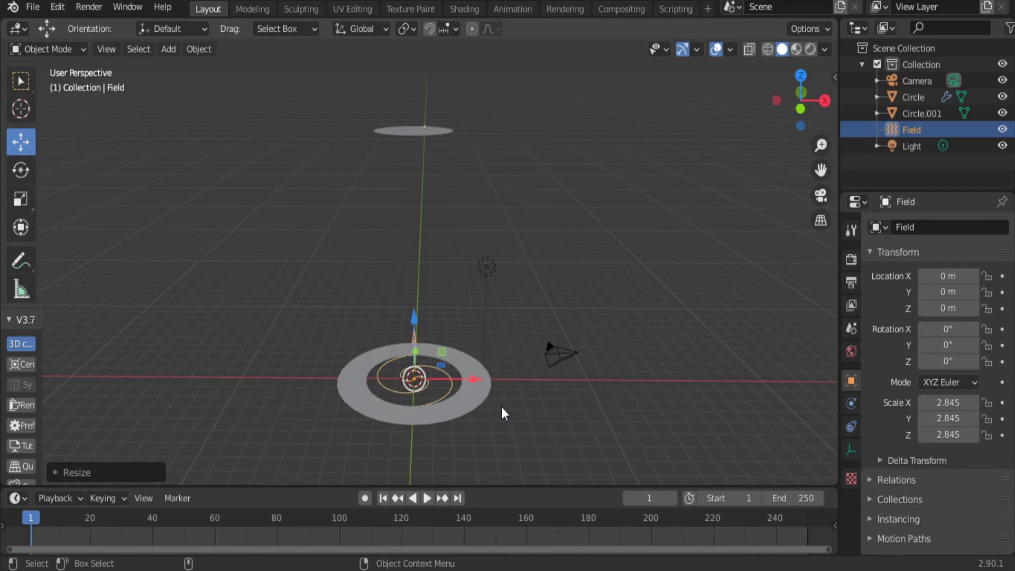
- Set the vortex strength to 4 and inflow to 0.5, previewing the twist
{"action": "left_click", "coordinate": [851, 405]}
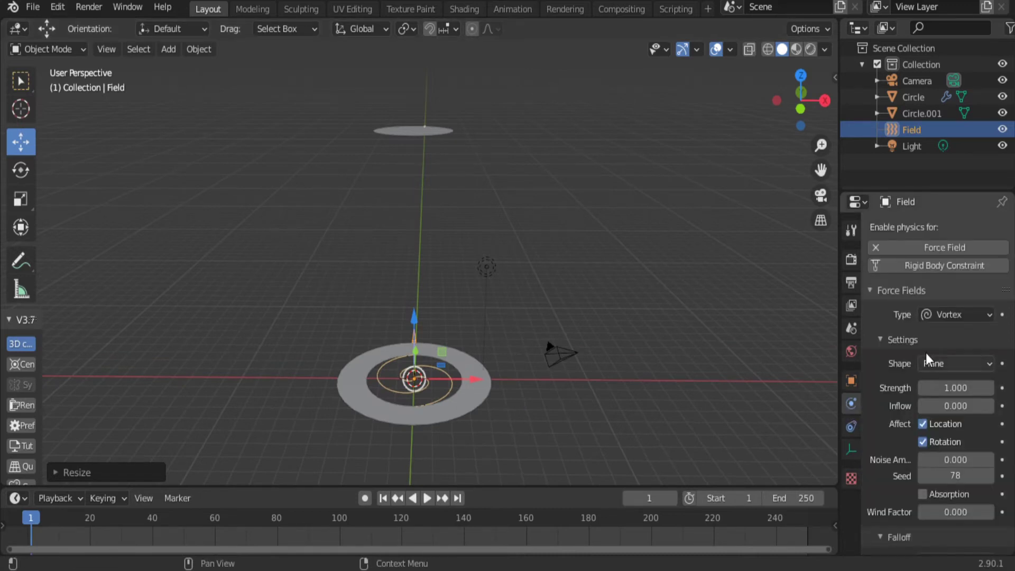
{"action": "scroll", "coordinate": [949, 370], "scroll_direction": "down", "scroll_amount": 2}
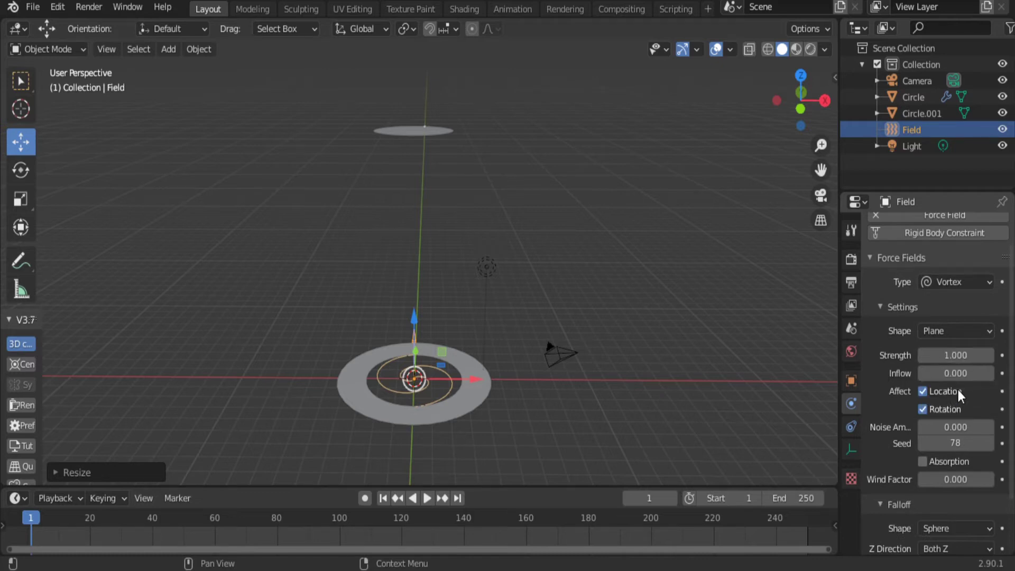
{"action": "left_click", "coordinate": [427, 499]}
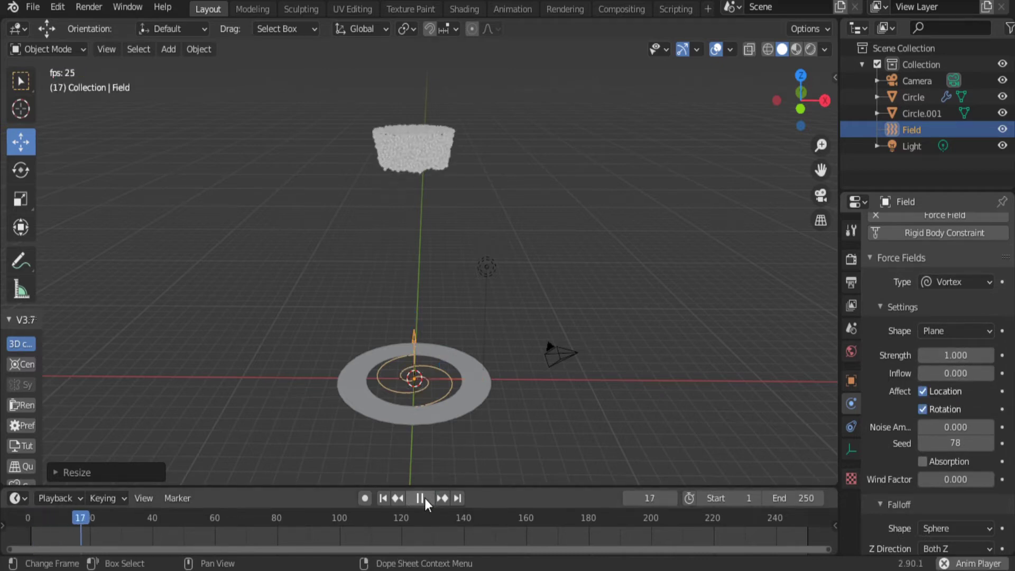
{"action": "left_click", "coordinate": [421, 498]}
{"action": "left_click", "coordinate": [383, 499]}
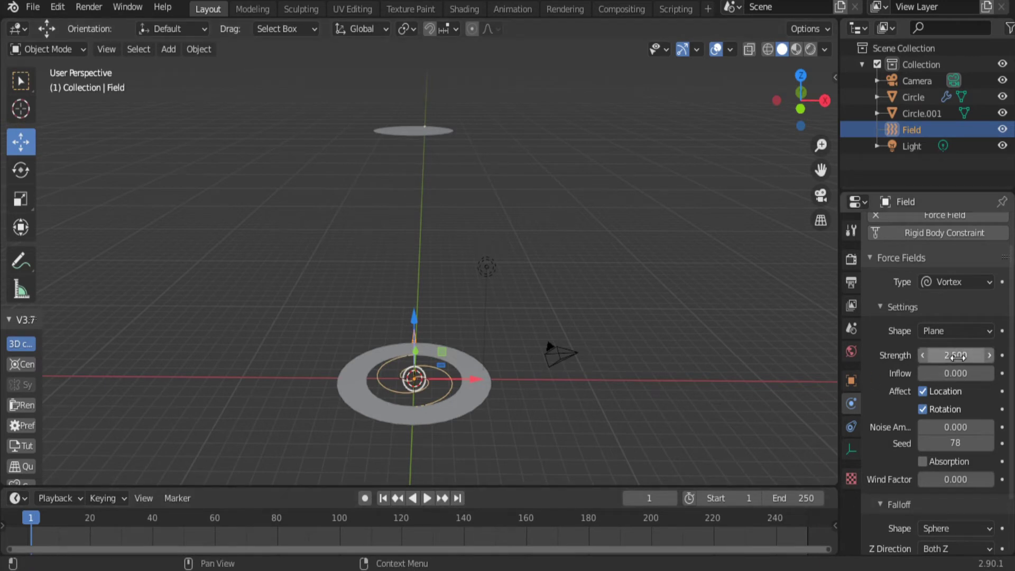
{"action": "left_click", "coordinate": [426, 499]}
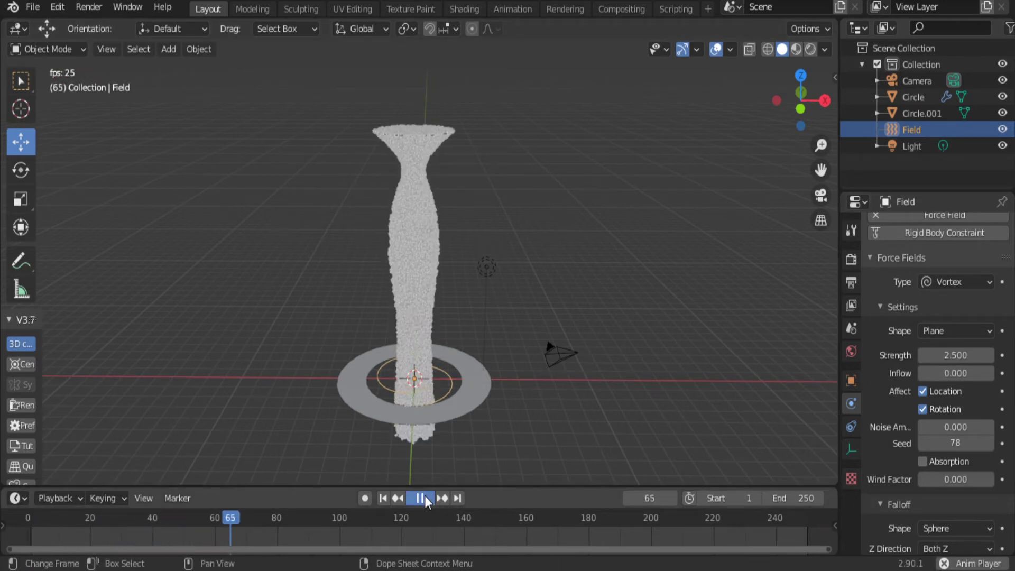
{"action": "left_click", "coordinate": [420, 498]}
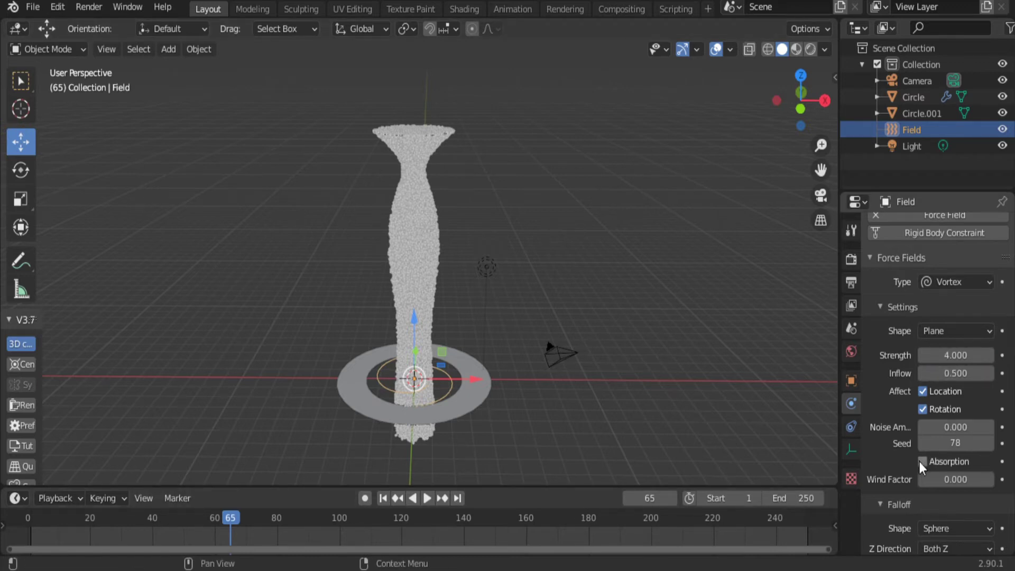
- Raise the vortex wind factor to 0.087 and replay the smoke column
{"action": "scroll", "coordinate": [962, 424], "scroll_direction": "down", "scroll_amount": 3}
{"action": "left_click_drag", "start_coordinate": [962, 412], "coordinate": [968, 413]}
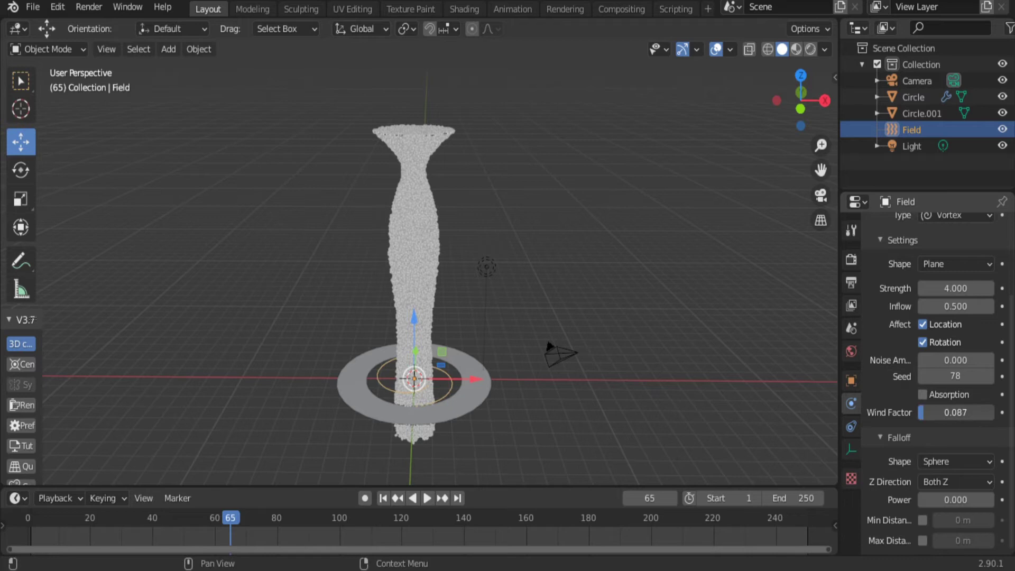
{"action": "left_click", "coordinate": [383, 498]}
{"action": "left_click", "coordinate": [426, 498]}
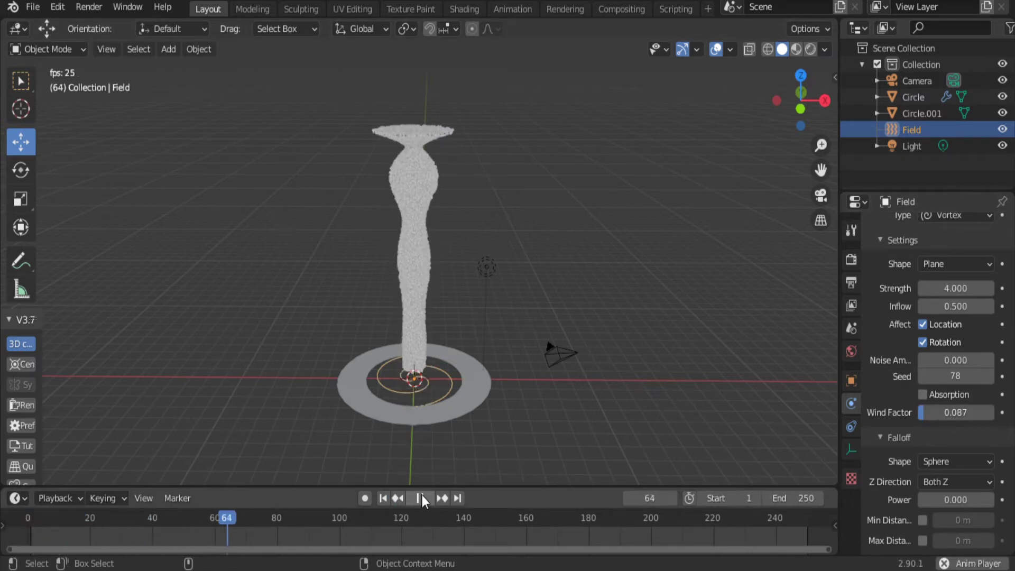
{"action": "left_click", "coordinate": [421, 498]}
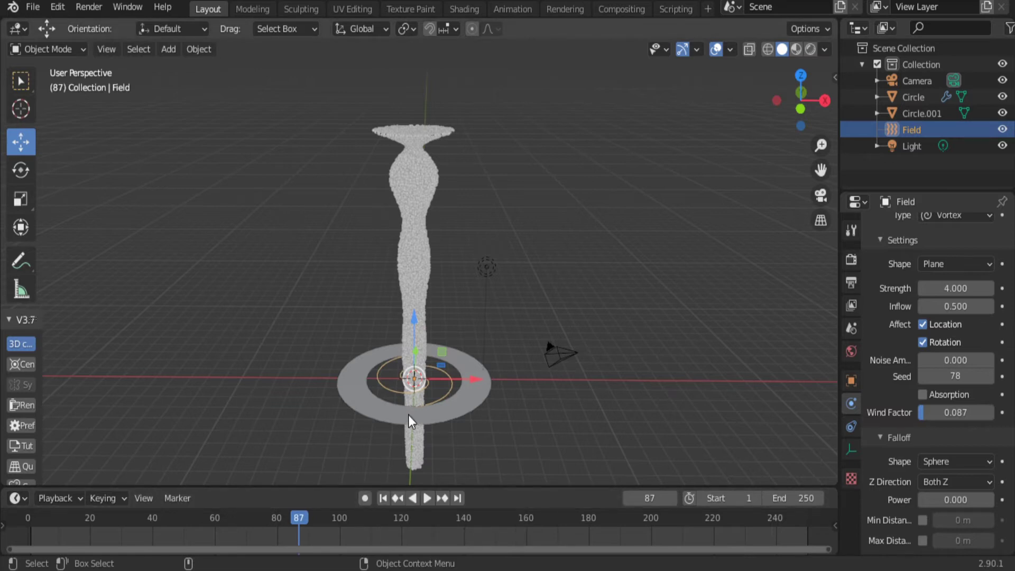
{"action": "left_click", "coordinate": [385, 499]}
- Add a Force-type field, Field.001, set strength 1.0 and play the simulation
{"action": "key", "text": "shift+a"}
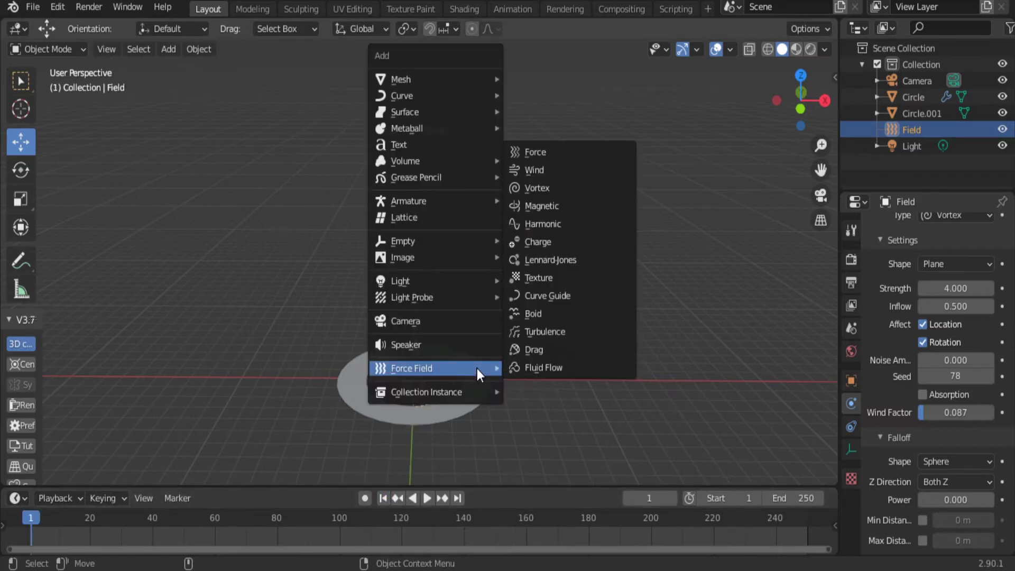
{"action": "left_click", "coordinate": [545, 157]}
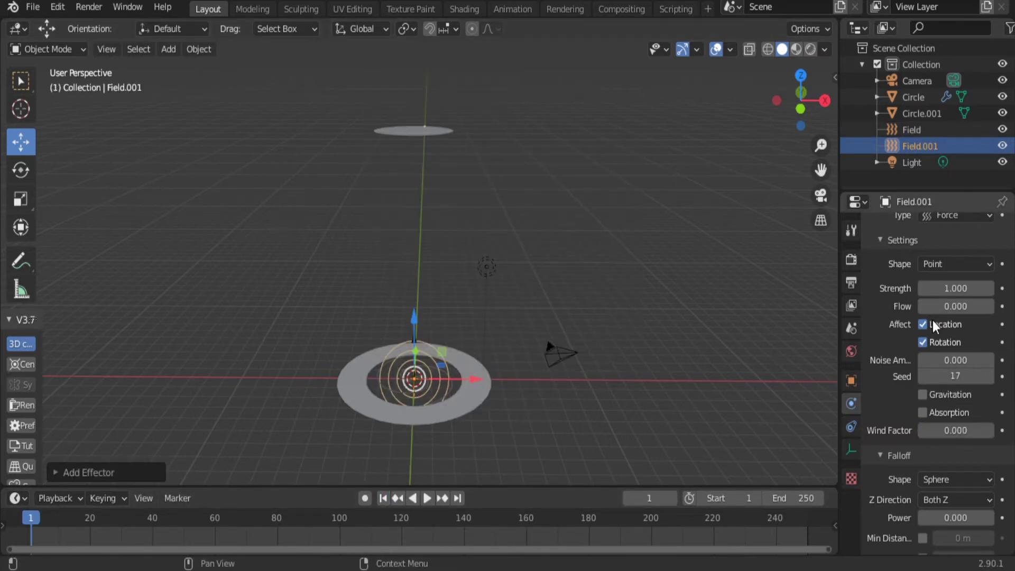
{"action": "left_click", "coordinate": [961, 288]}
{"action": "type", "text": "1.0"}
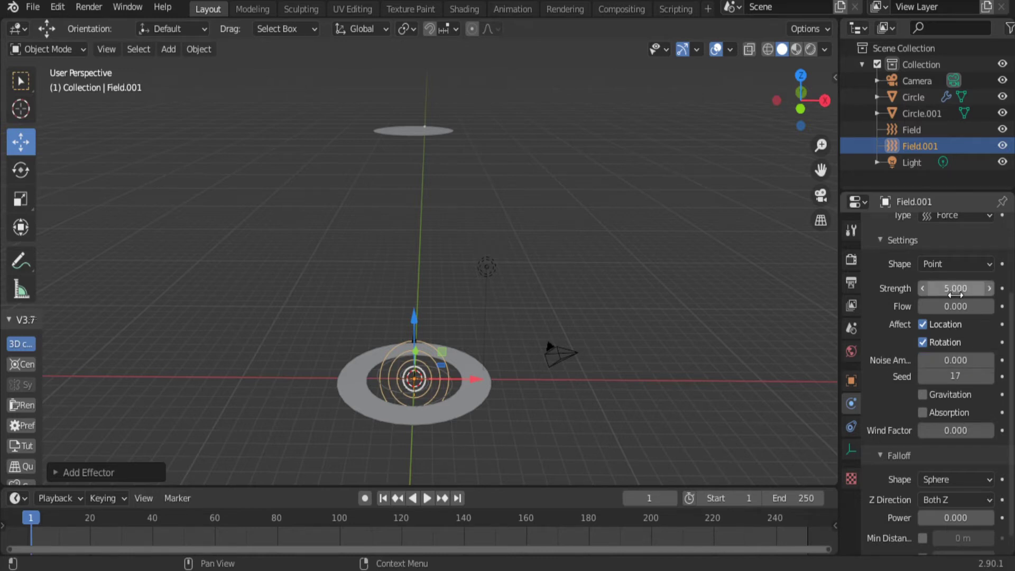
{"action": "left_click", "coordinate": [427, 499]}
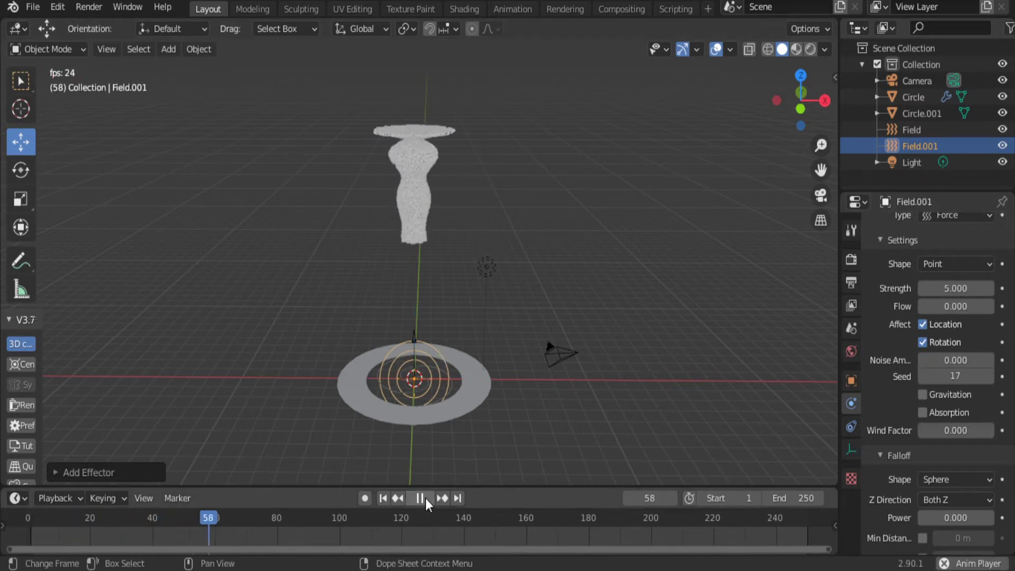
{"action": "left_click", "coordinate": [420, 499]}
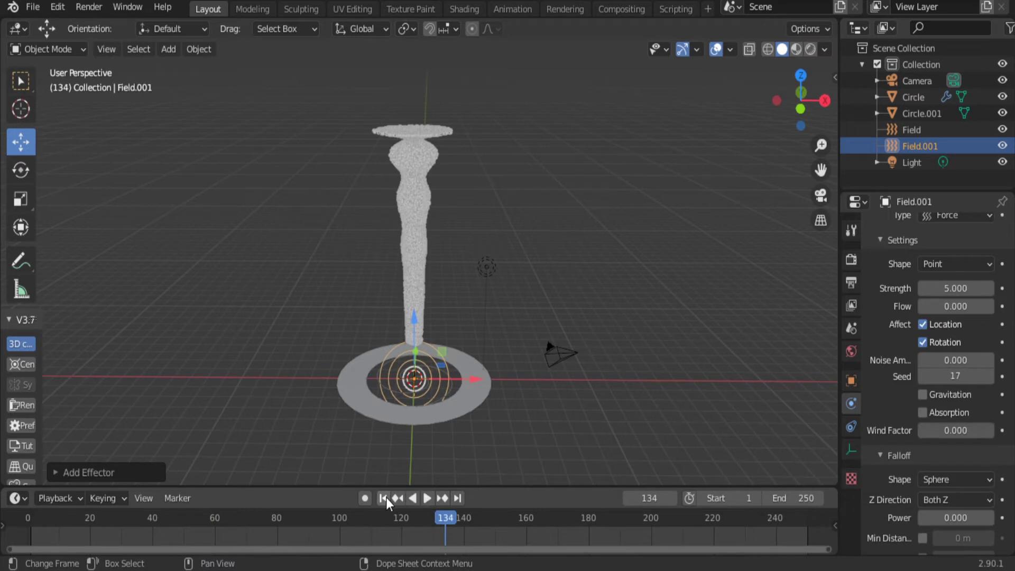
{"action": "middle_click_drag", "start_coordinate": [502, 327], "coordinate": [521, 366]}
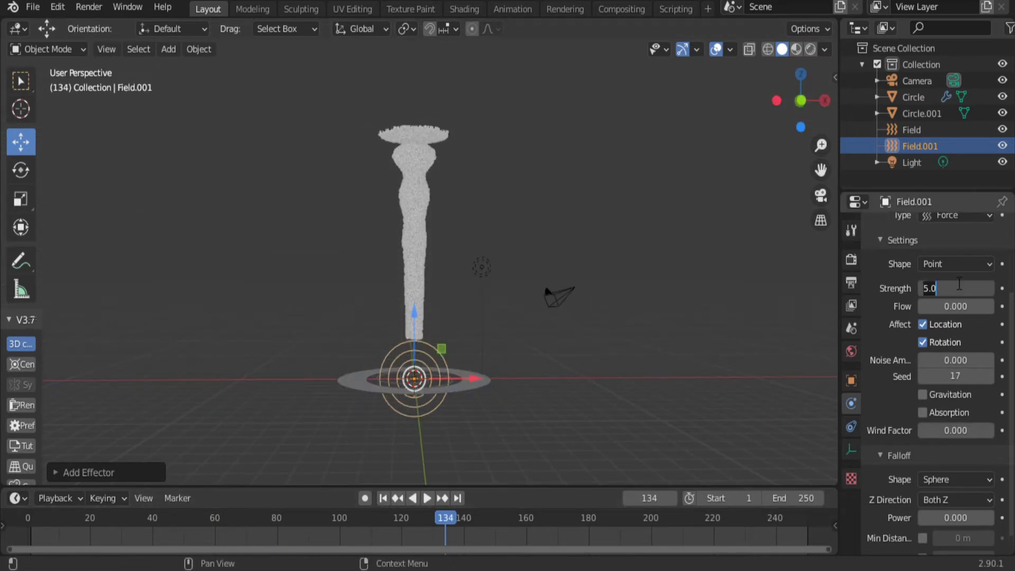
{"action": "type", "text": "2.000"}
- Retype Field.001's strength as 2.0 and replay the simulation to compare
{"action": "left_click", "coordinate": [383, 499]}
{"action": "left_click", "coordinate": [426, 500]}
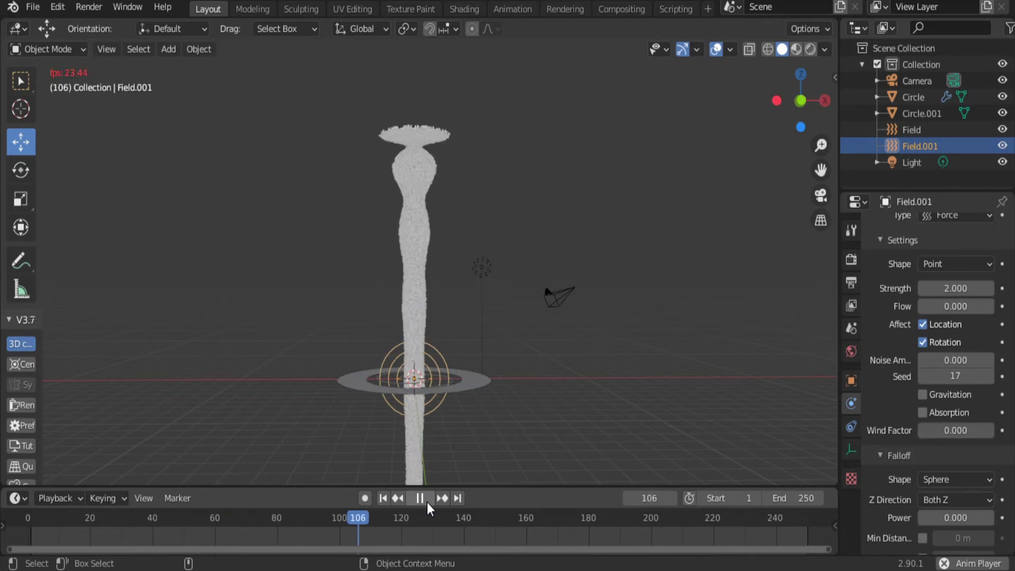
{"action": "left_click", "coordinate": [427, 501]}
{"action": "left_click", "coordinate": [385, 500]}
{"action": "left_click", "coordinate": [948, 288]}
{"action": "type", "text": "2.0"}
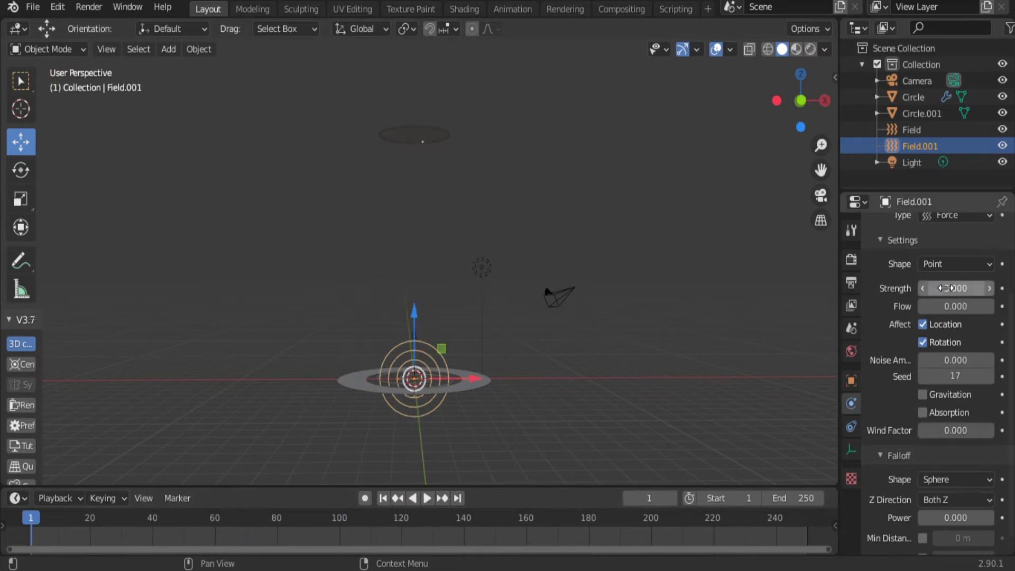
{"action": "left_click", "coordinate": [428, 499]}
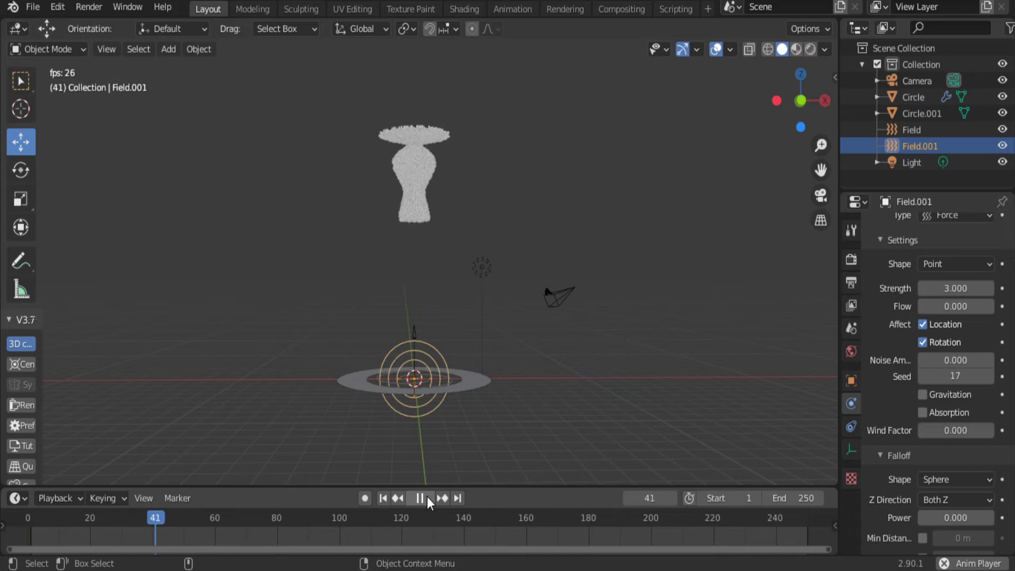
{"action": "left_click", "coordinate": [428, 496]}
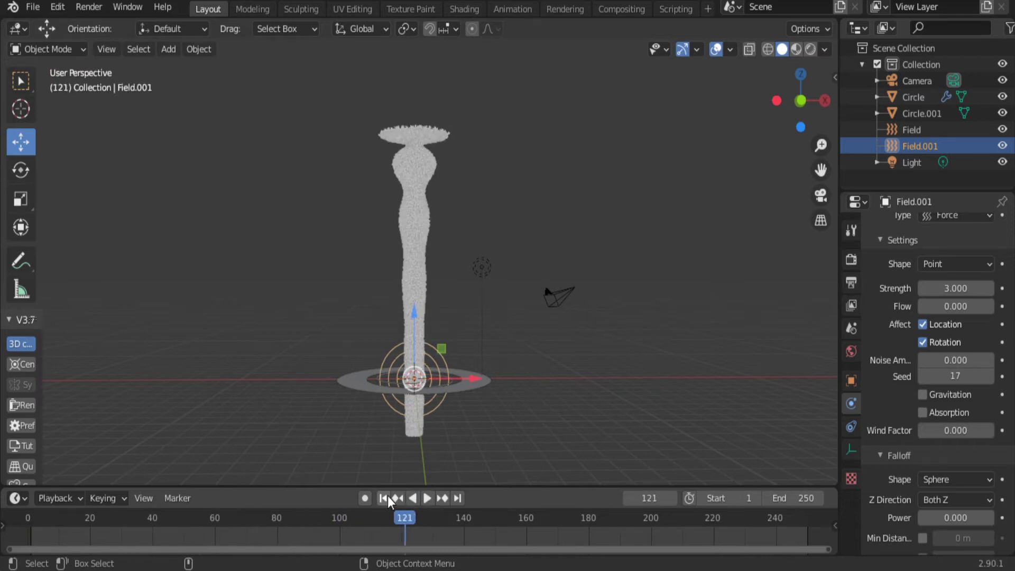
{"action": "left_click", "coordinate": [386, 499]}
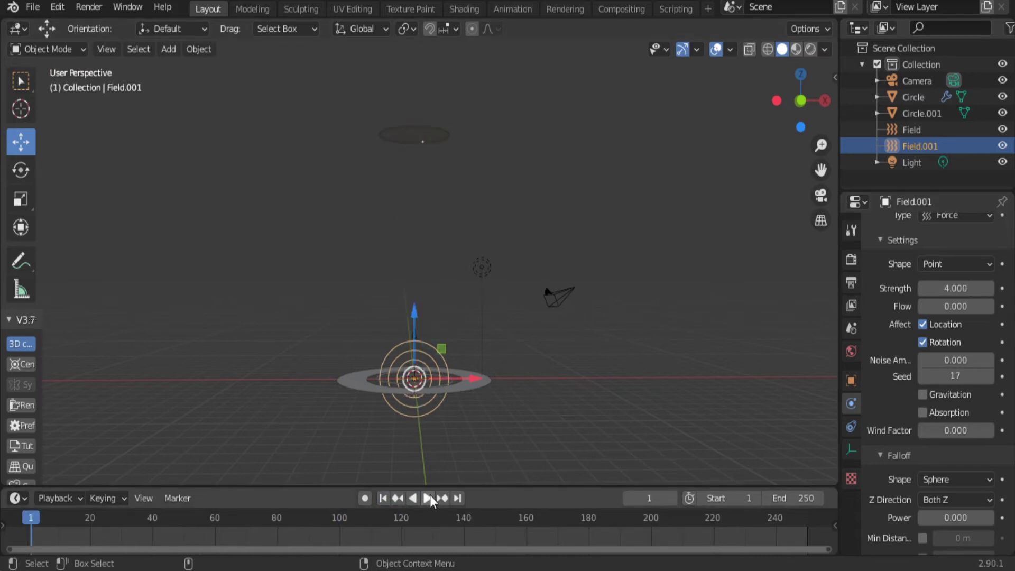
{"action": "left_click", "coordinate": [427, 498]}
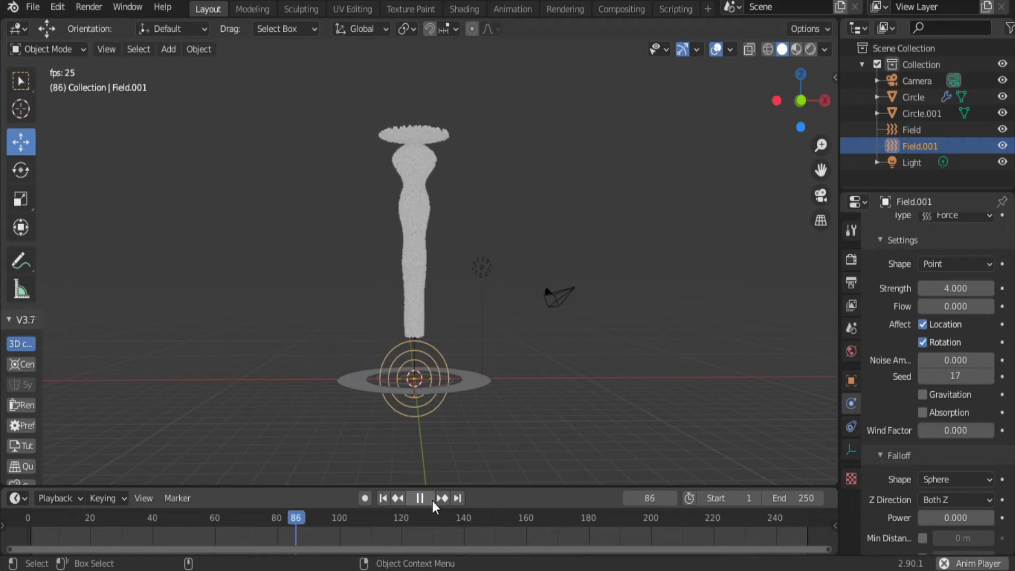
{"action": "left_click", "coordinate": [426, 498]}
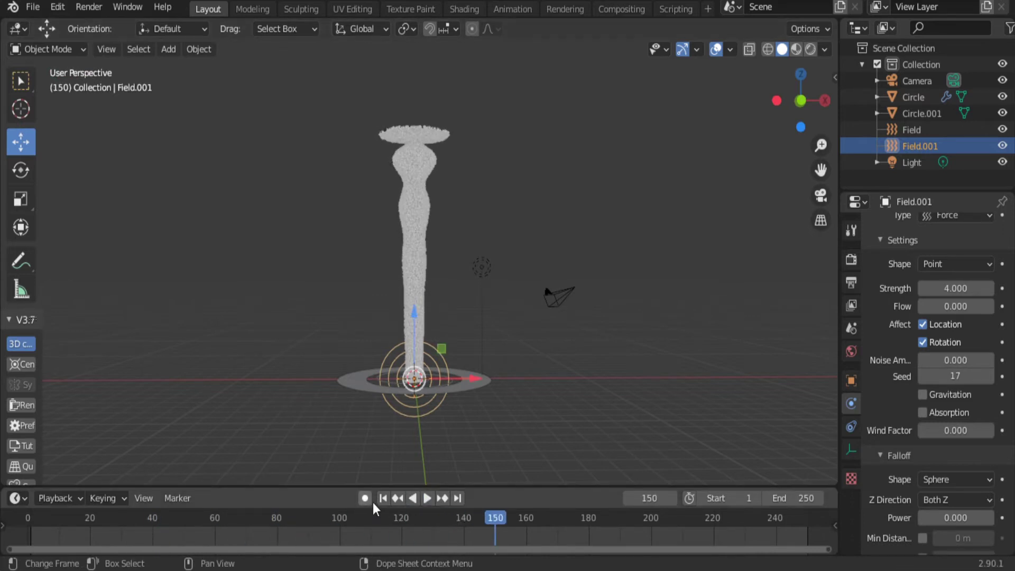
{"action": "left_click", "coordinate": [383, 498]}
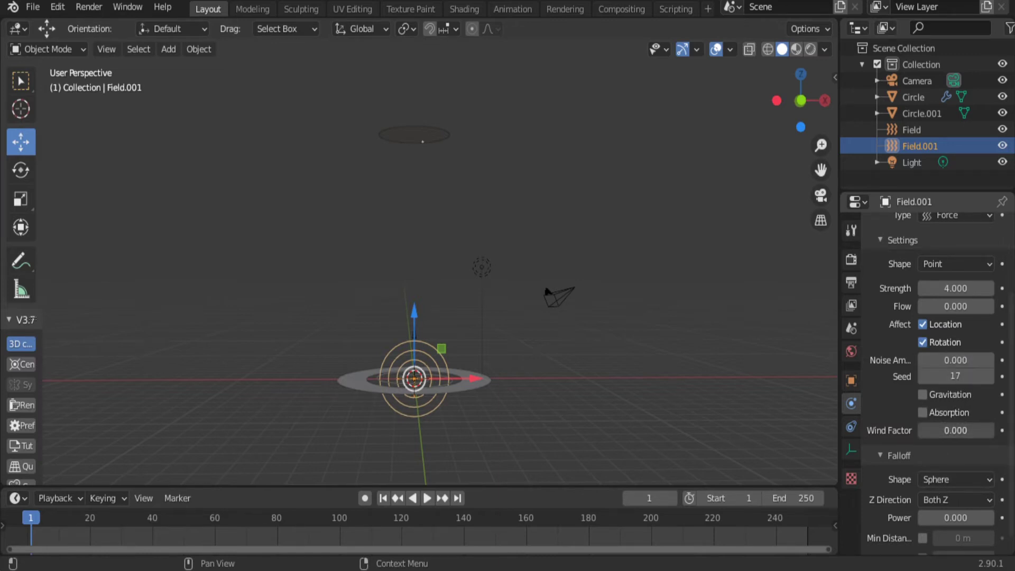
- Set Field.001's wind factor to 0.087 and test it on the particles
{"action": "left_click_drag", "start_coordinate": [952, 431], "coordinate": [958, 431]}
{"action": "left_click", "coordinate": [426, 498]}
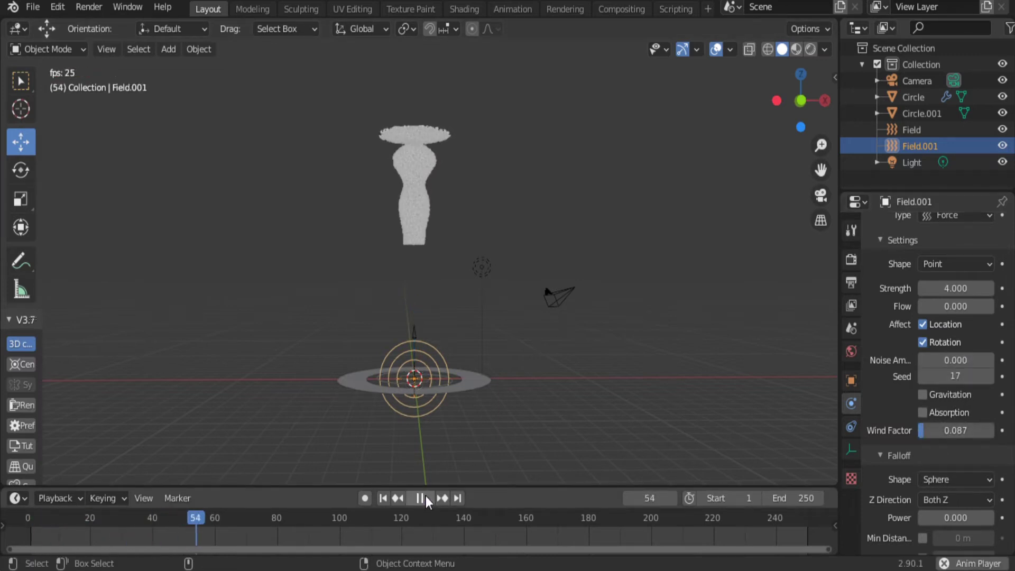
{"action": "left_click", "coordinate": [426, 498]}
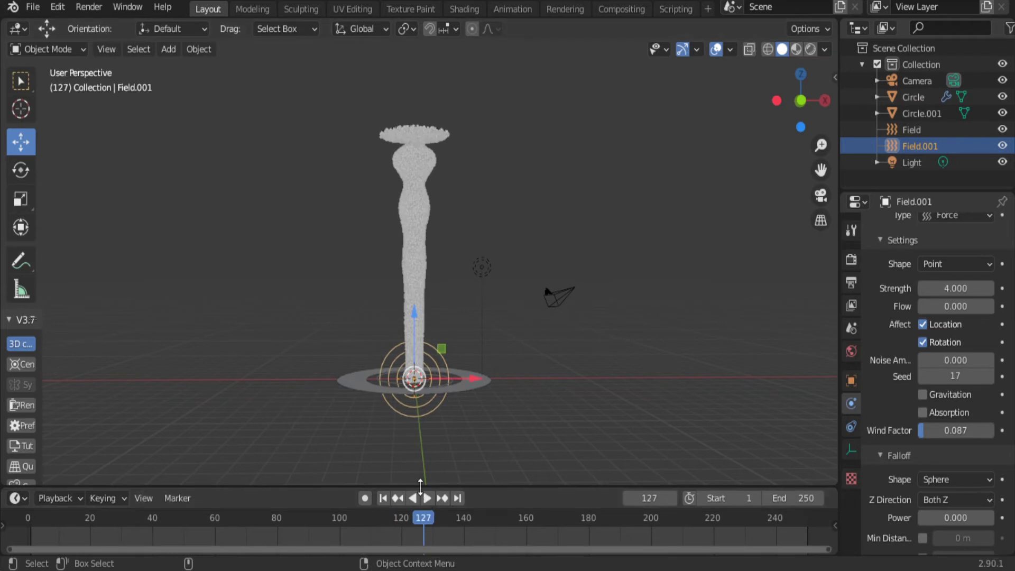
{"action": "left_click", "coordinate": [383, 499]}
{"action": "middle_click_drag", "start_coordinate": [540, 364], "coordinate": [538, 371]}
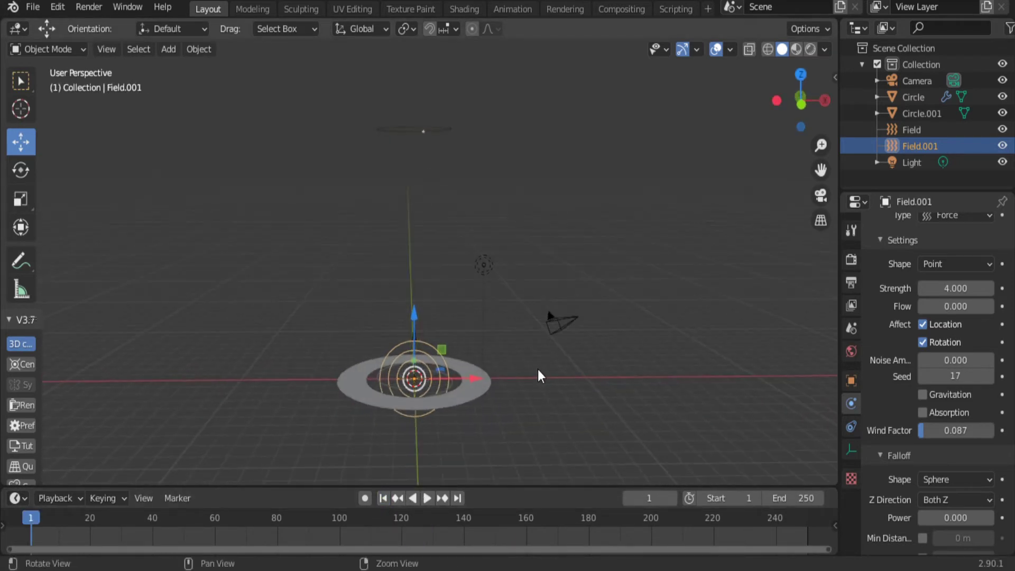
{"action": "left_click", "coordinate": [463, 399]}
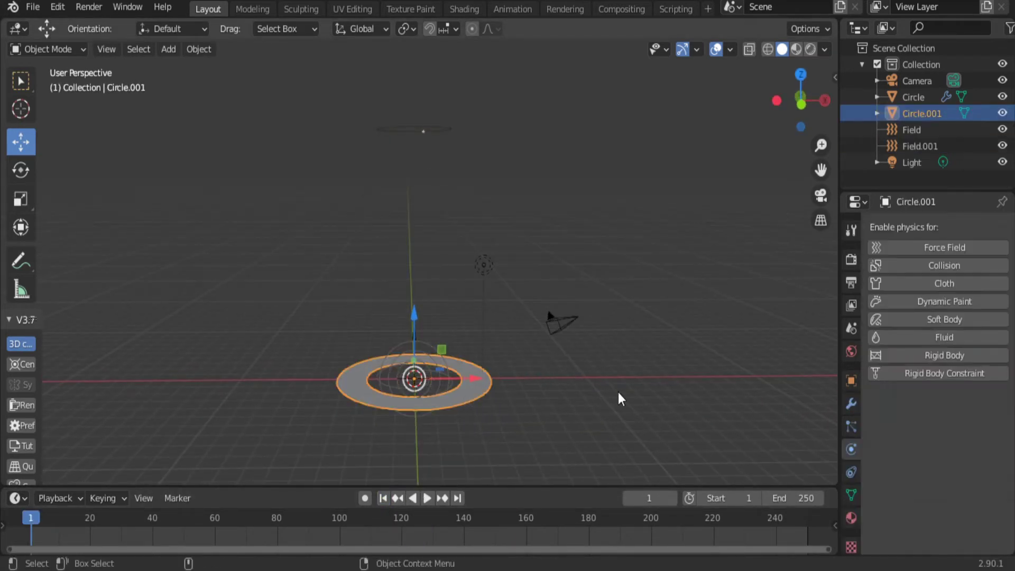
- Add a particle system to the ring Circle.001 and preview its emission
{"action": "left_click", "coordinate": [852, 423]}
{"action": "left_click", "coordinate": [1002, 227]}
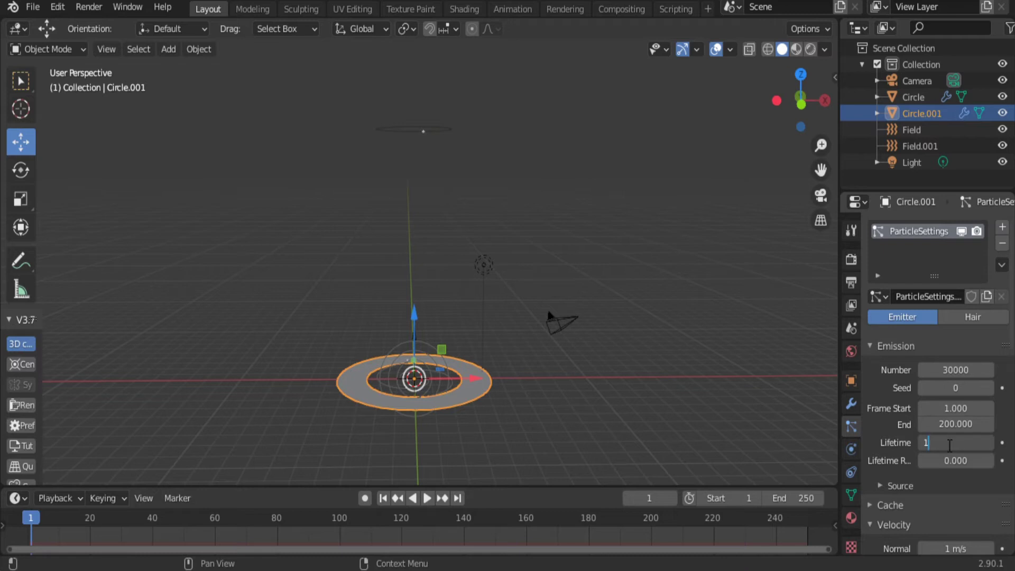
{"action": "scroll", "coordinate": [908, 479], "scroll_direction": "down", "scroll_amount": 3}
{"action": "scroll", "coordinate": [907, 465], "scroll_direction": "down", "scroll_amount": 3}
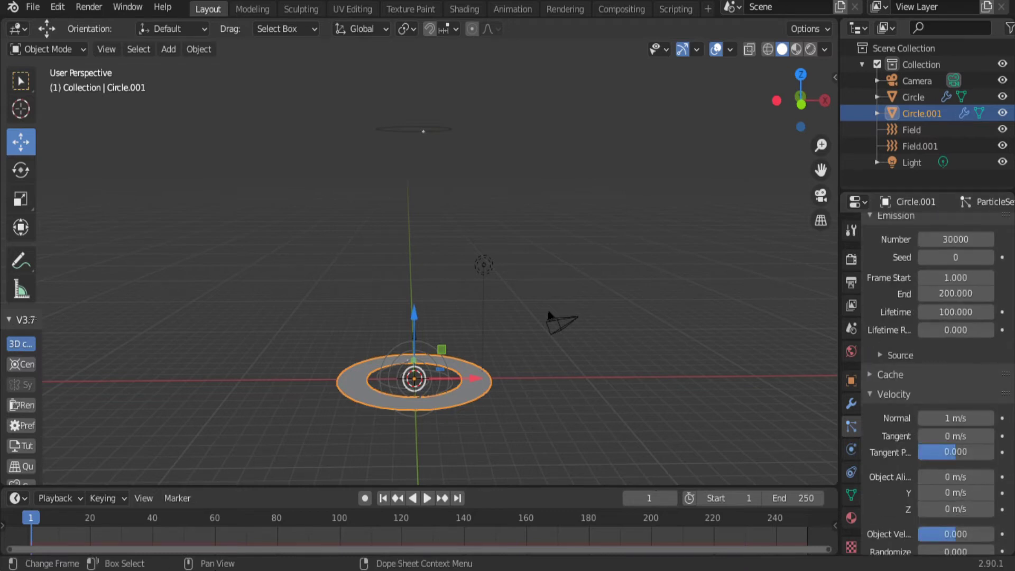
{"action": "left_click", "coordinate": [427, 498]}
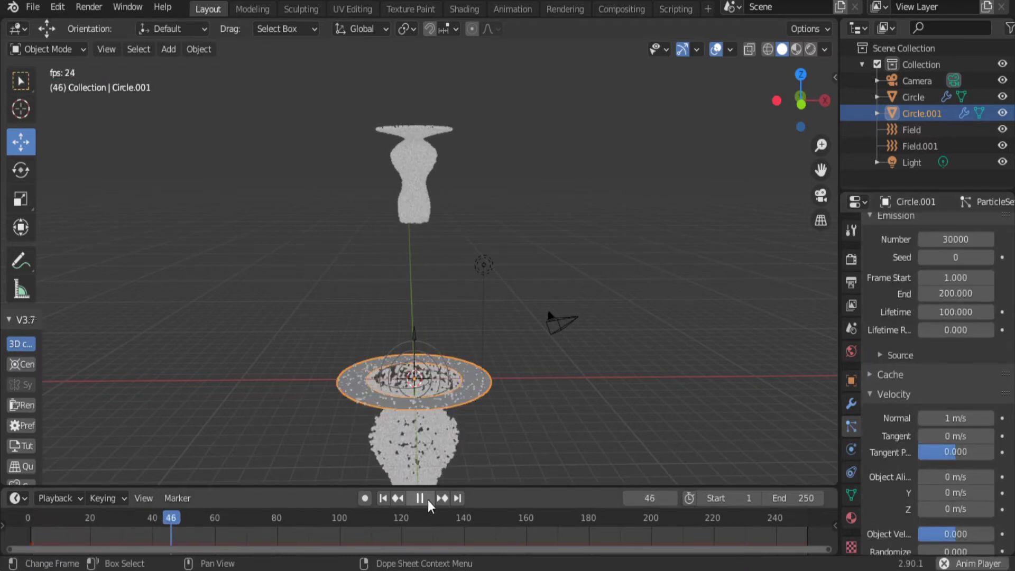
{"action": "left_click", "coordinate": [427, 497]}
{"action": "left_click", "coordinate": [383, 498]}
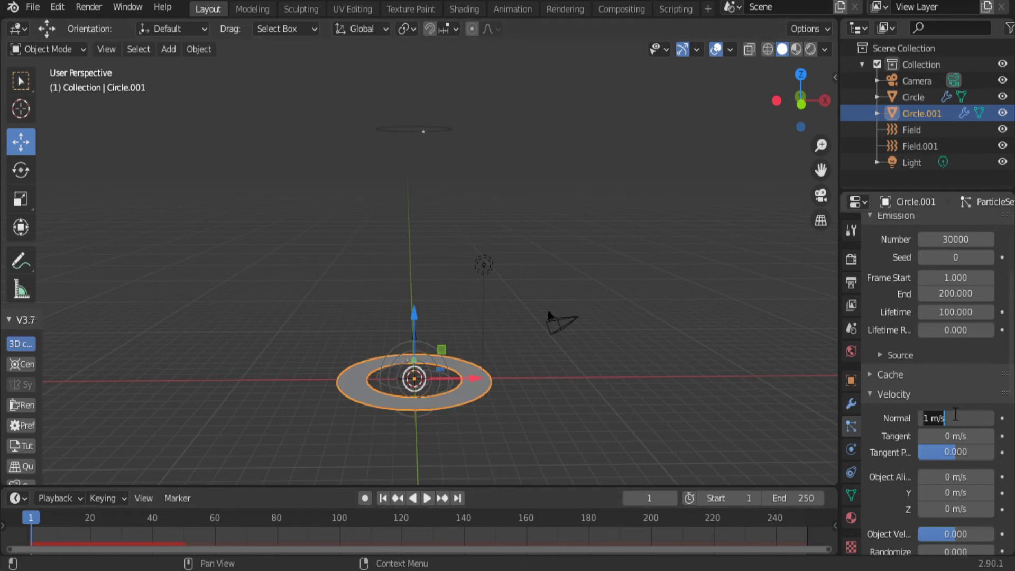
{"action": "left_click", "coordinate": [426, 498]}
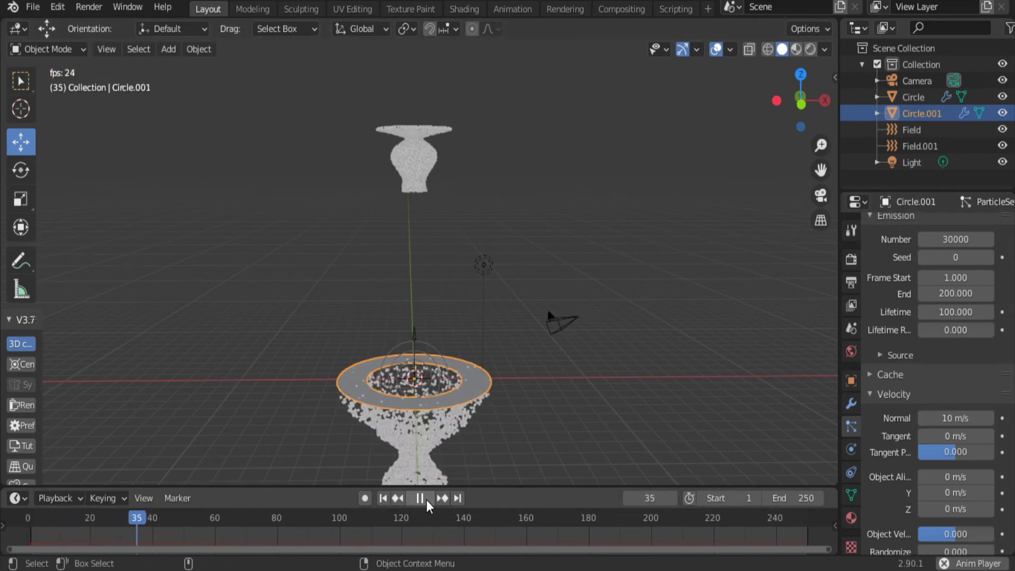
{"action": "left_click", "coordinate": [427, 498]}
{"action": "left_click", "coordinate": [382, 497]}
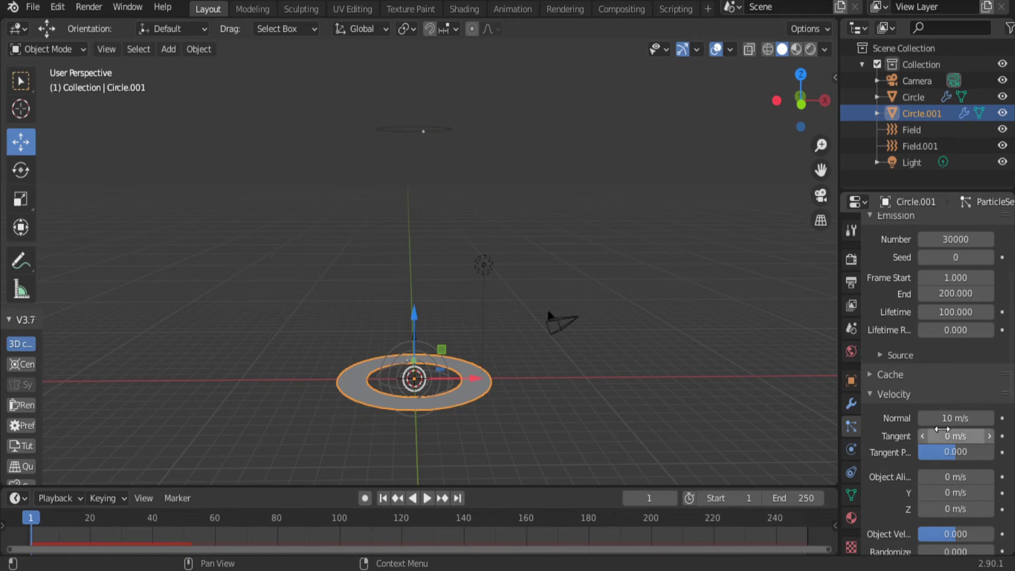
- Set ring particles to Normal 0 m/s, Tangent 1 m/s, aligned Z 0, and replay
{"action": "scroll", "coordinate": [945, 421], "scroll_direction": "down", "scroll_amount": 2}
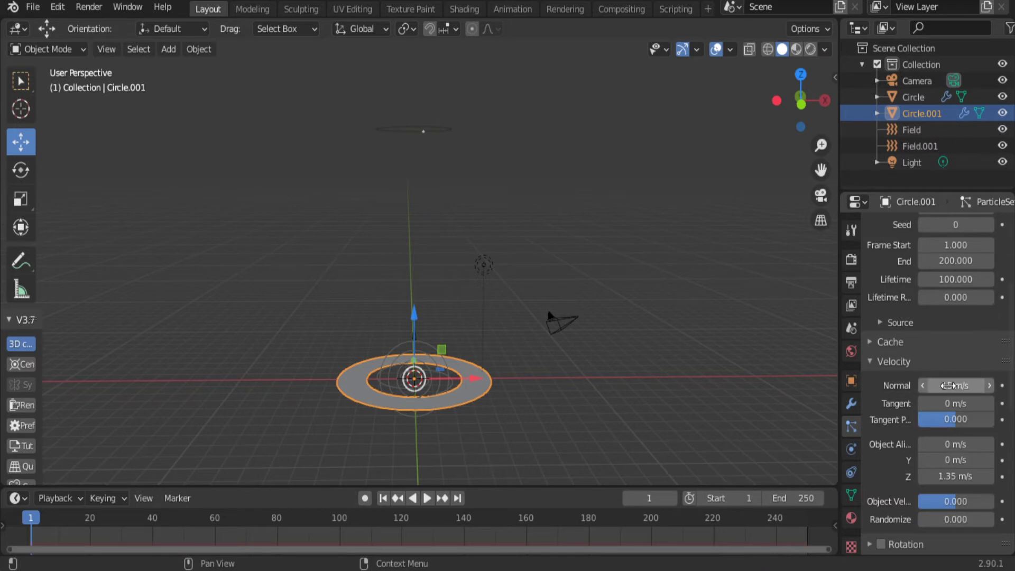
{"action": "left_click", "coordinate": [427, 498]}
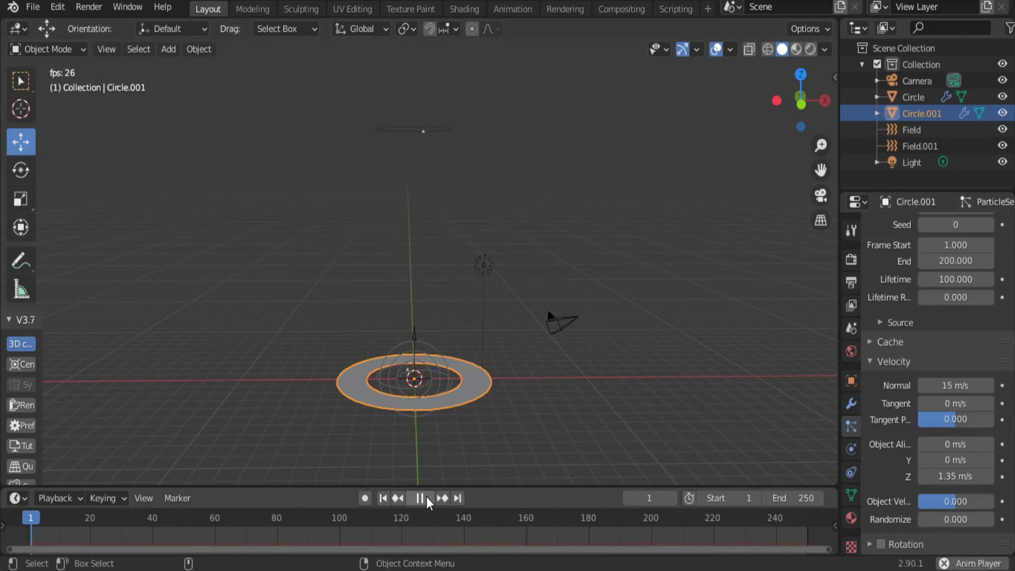
{"action": "left_click", "coordinate": [384, 498]}
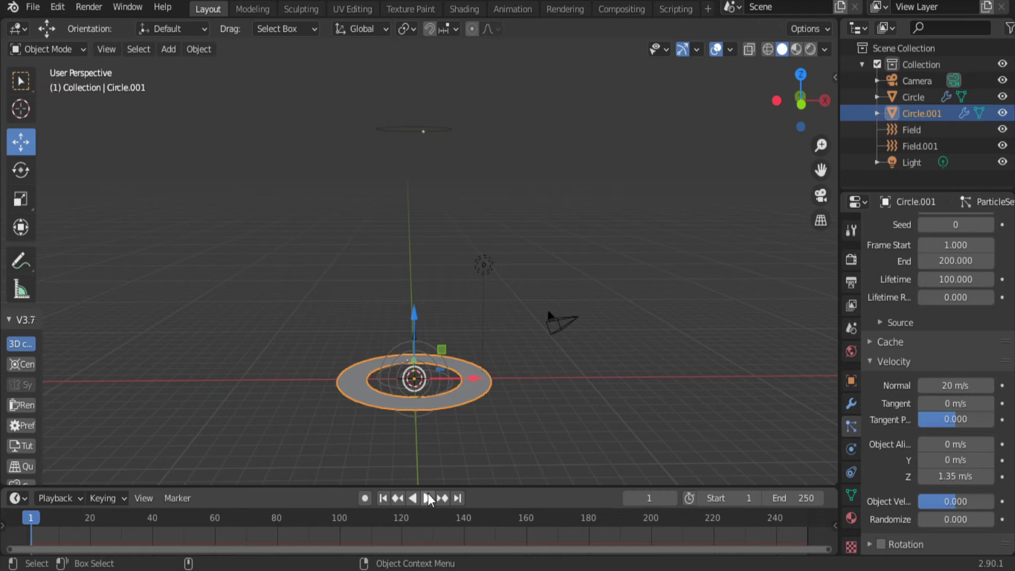
{"action": "left_click", "coordinate": [427, 496]}
{"action": "left_click", "coordinate": [383, 498]}
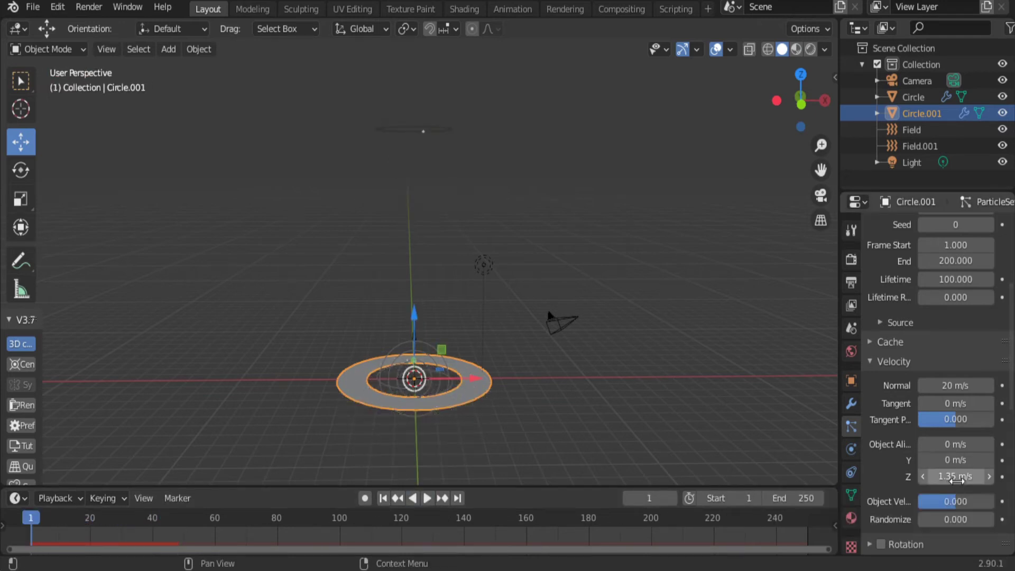
{"action": "left_click", "coordinate": [424, 497]}
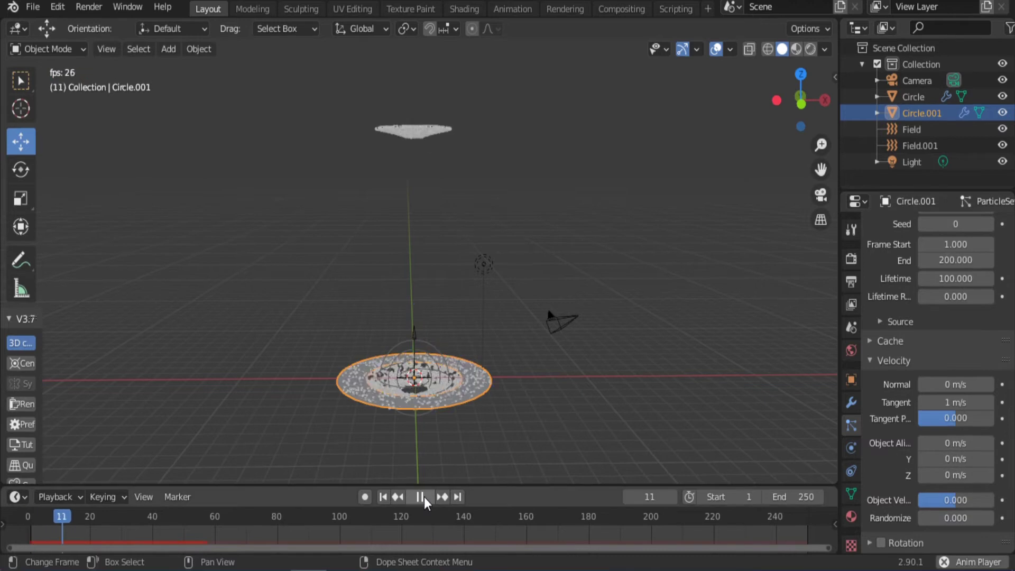
- Set ring particles to Normal 10 m/s, Object Velocity 1, Randomize 10, and preview
{"action": "left_click", "coordinate": [383, 496]}
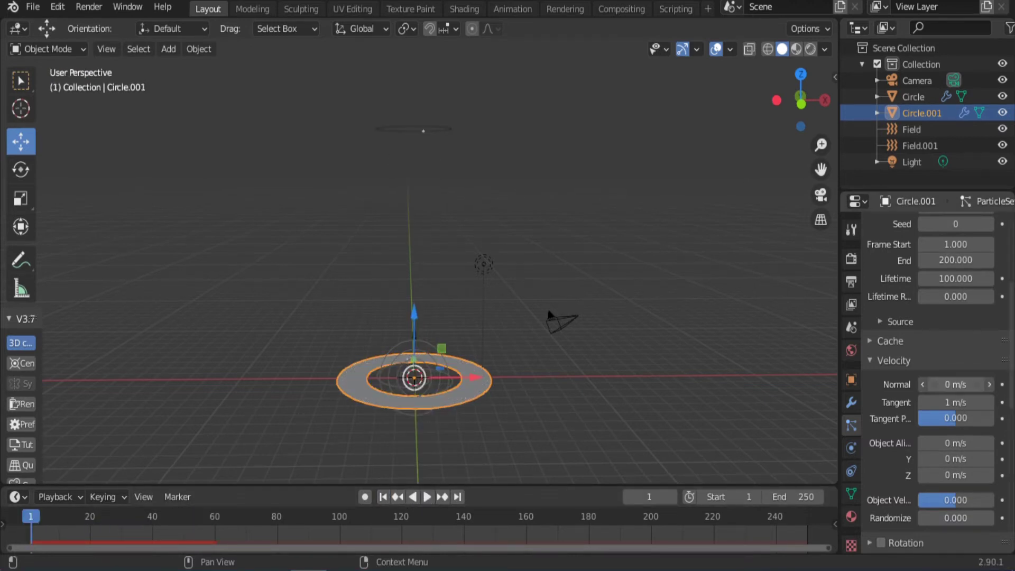
{"action": "left_click", "coordinate": [427, 497]}
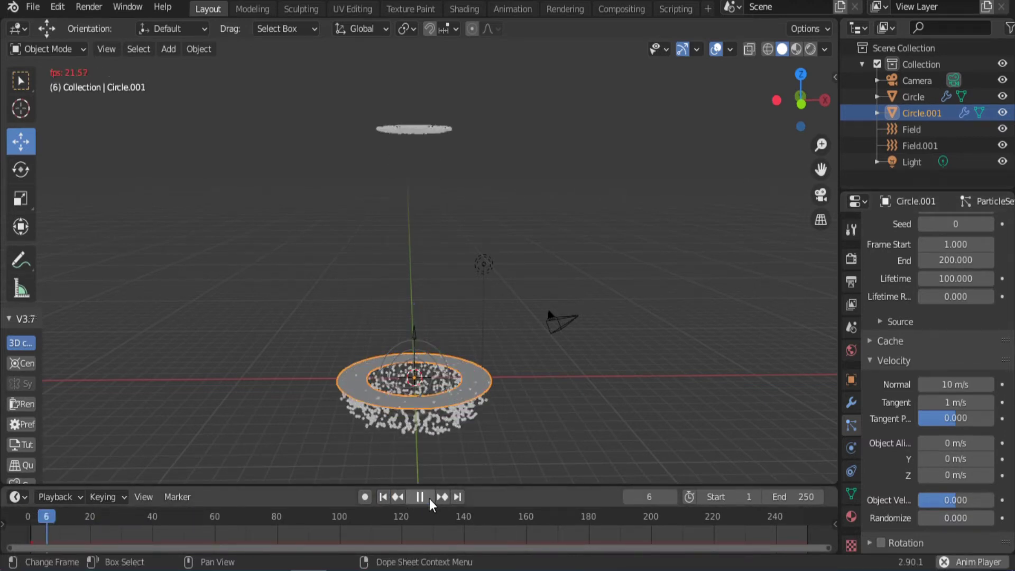
{"action": "left_click", "coordinate": [426, 497]}
{"action": "left_click", "coordinate": [383, 497]}
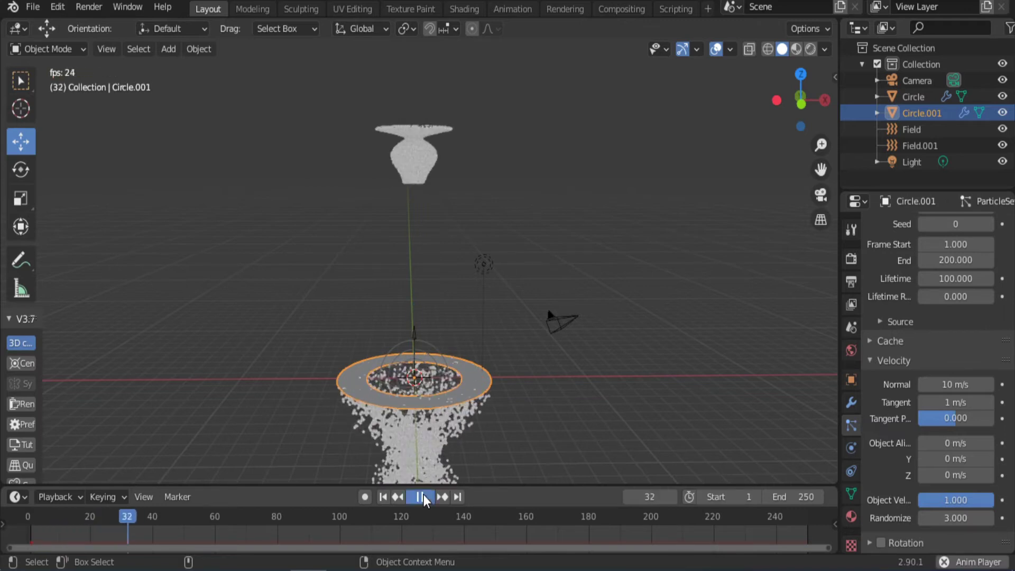
{"action": "left_click", "coordinate": [422, 497]}
{"action": "key", "text": "shift+Left"}
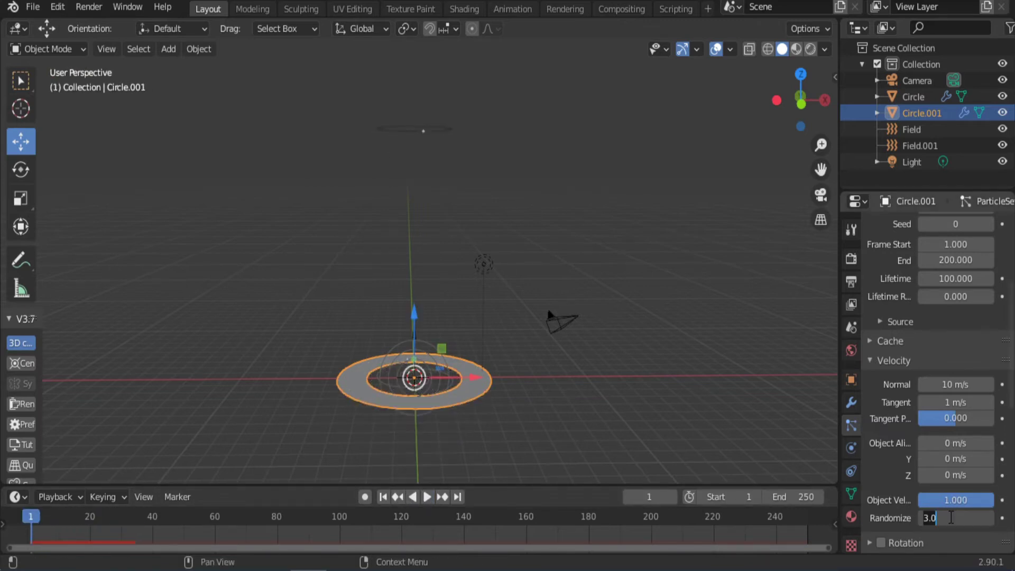
{"action": "left_click", "coordinate": [426, 498]}
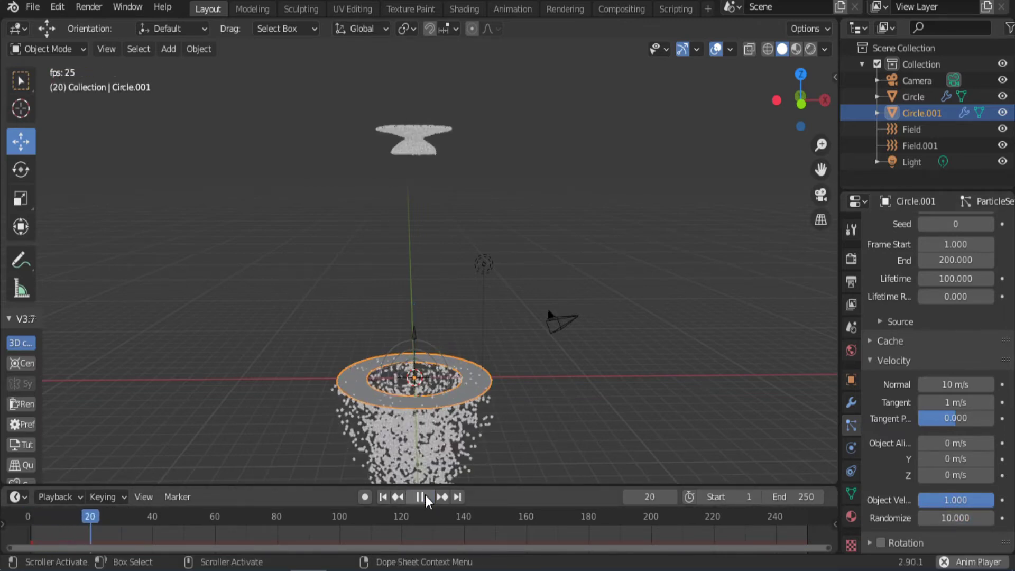
{"action": "key", "text": "Escape"}
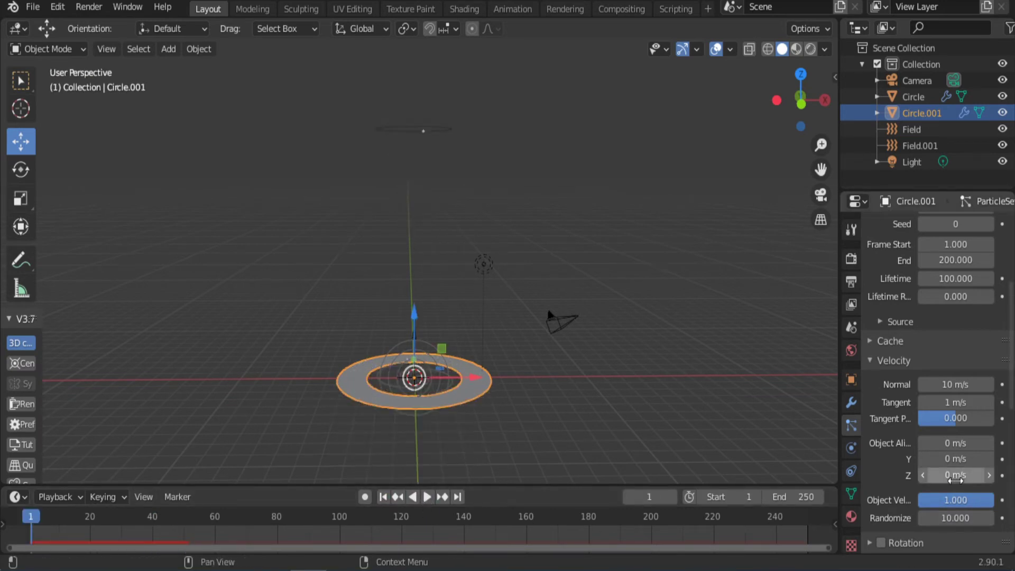
{"action": "type", "text": "1"}
- Set Object Aligned Z to 10 m/s and scrub the timeline to check the column
{"action": "left_click", "coordinate": [428, 497]}
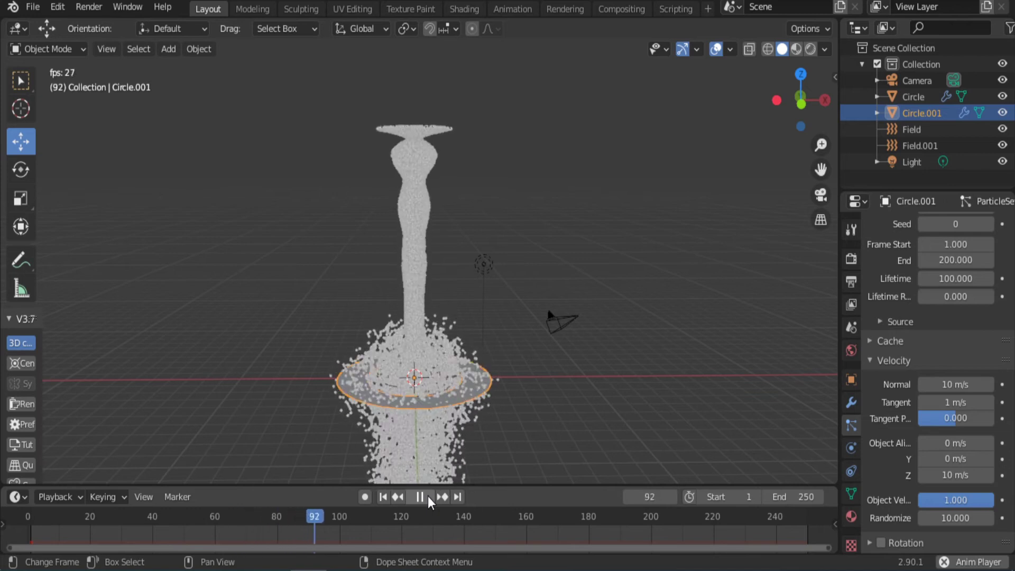
{"action": "key", "text": "Escape"}
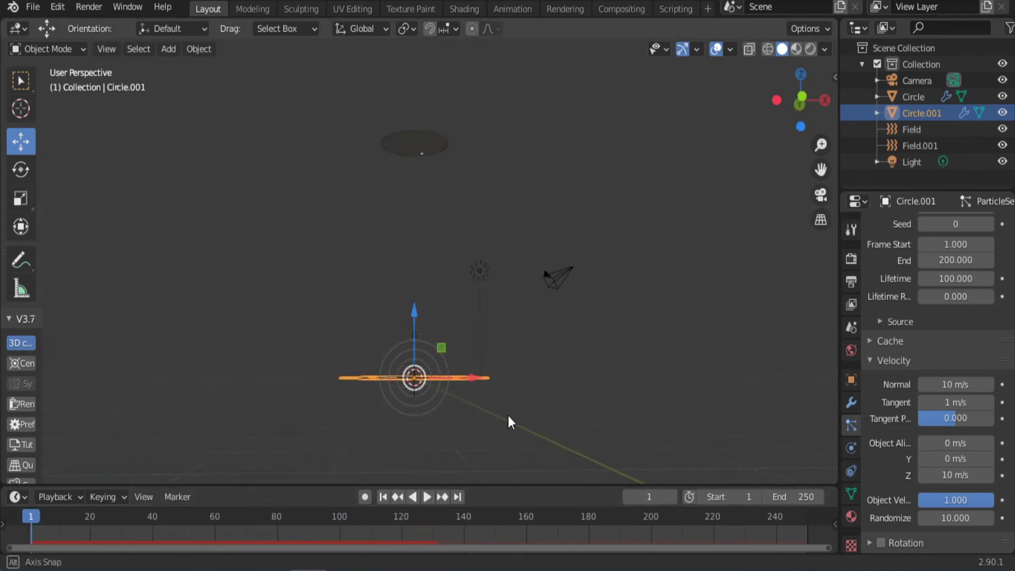
{"action": "left_click", "coordinate": [426, 496]}
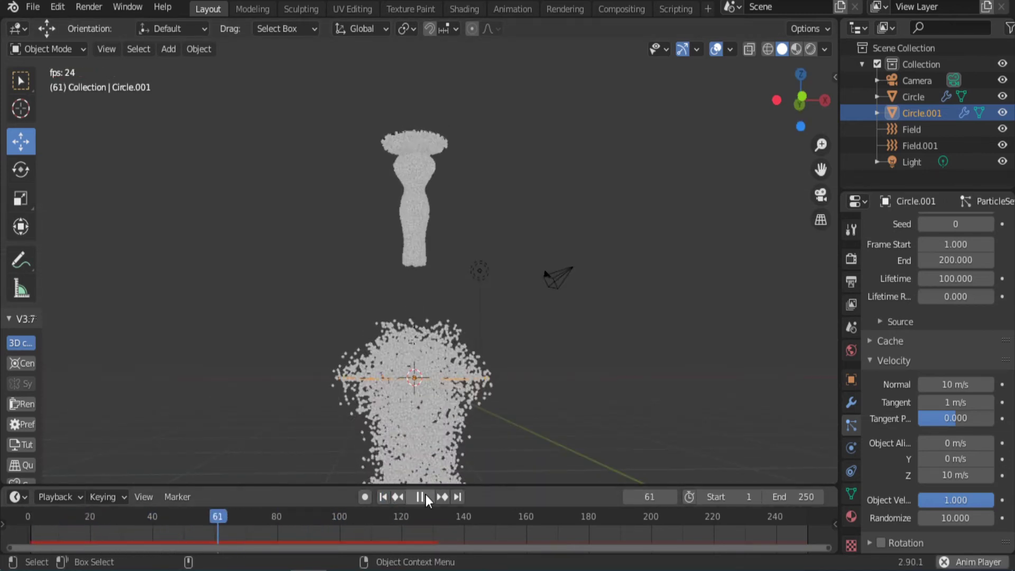
{"action": "left_click", "coordinate": [426, 497]}
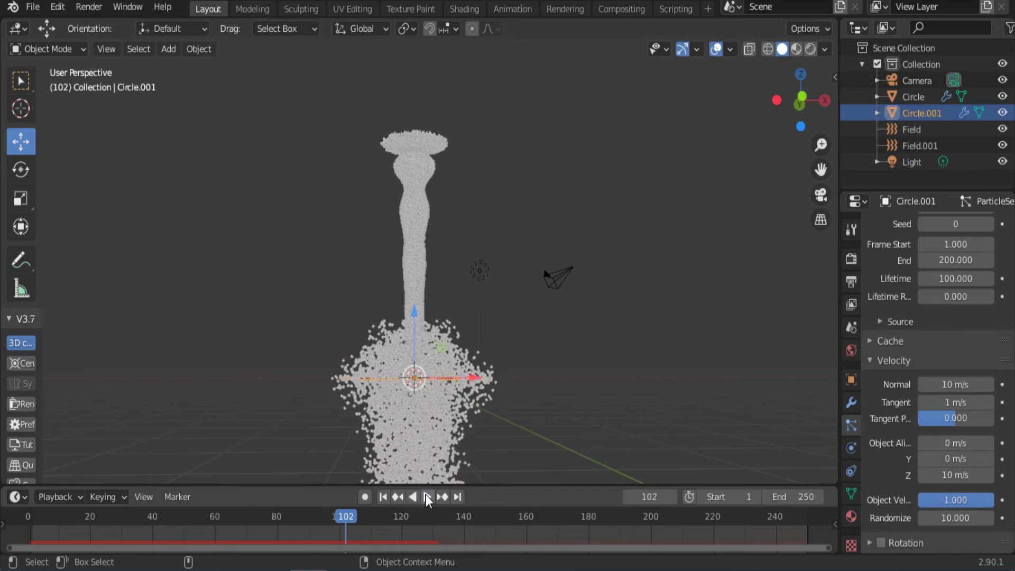
{"action": "left_click", "coordinate": [382, 498]}
{"action": "key", "text": "space"}
{"action": "mouse_move", "coordinate": [75, 516]}
{"action": "left_mouse_down"}
{"action": "mouse_move", "coordinate": [320, 531]}
{"action": "mouse_move", "coordinate": [309, 529]}
{"action": "left_mouse_up"}
{"action": "key", "text": "space"}
- Start particle emission at frame 90 and set the scene end frame to 200
{"action": "left_click", "coordinate": [955, 245]}
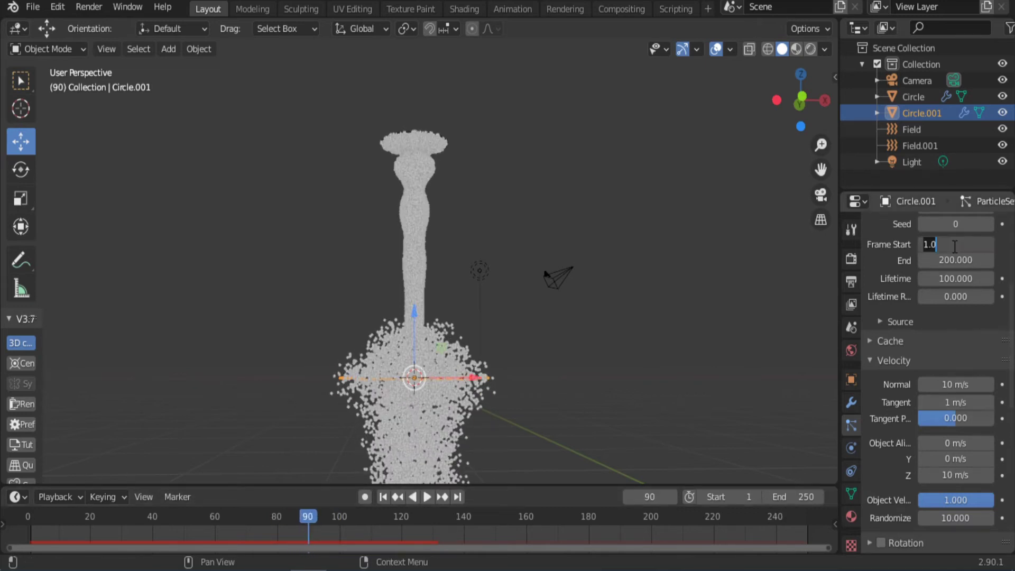
{"action": "type", "text": "90"}
{"action": "key", "text": "Return"}
{"action": "left_click", "coordinate": [793, 497]}
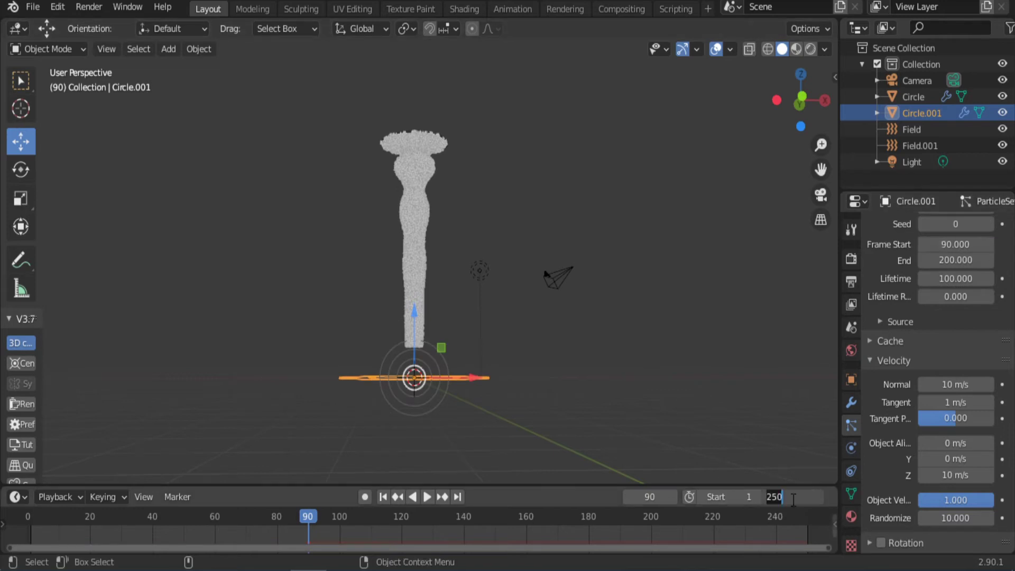
{"action": "type", "text": "200"}
{"action": "key", "text": "Return"}
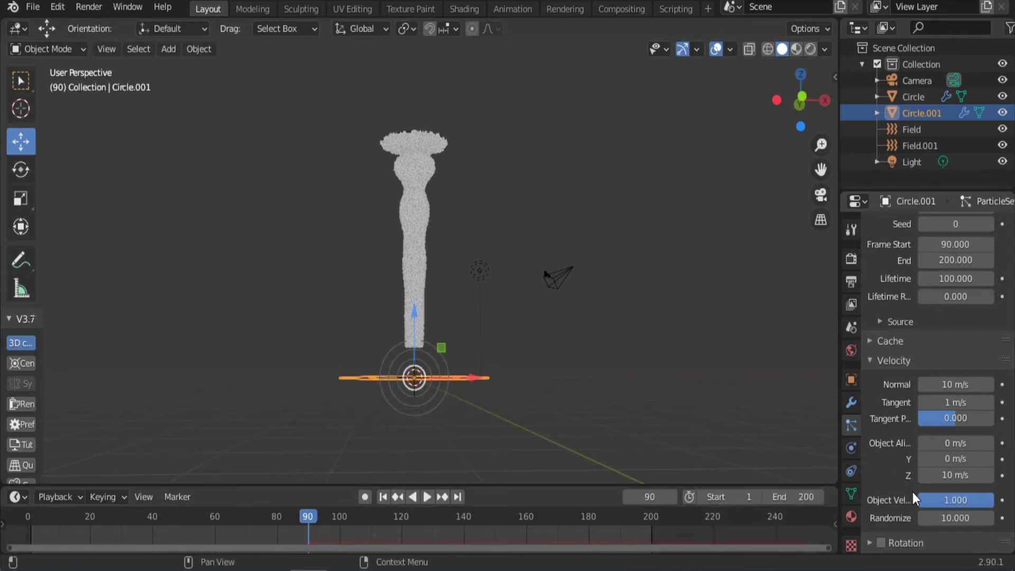
- Play the animation from frame 1 to preview the smoke column, then rewind to frame 1
{"action": "left_click", "coordinate": [383, 497]}
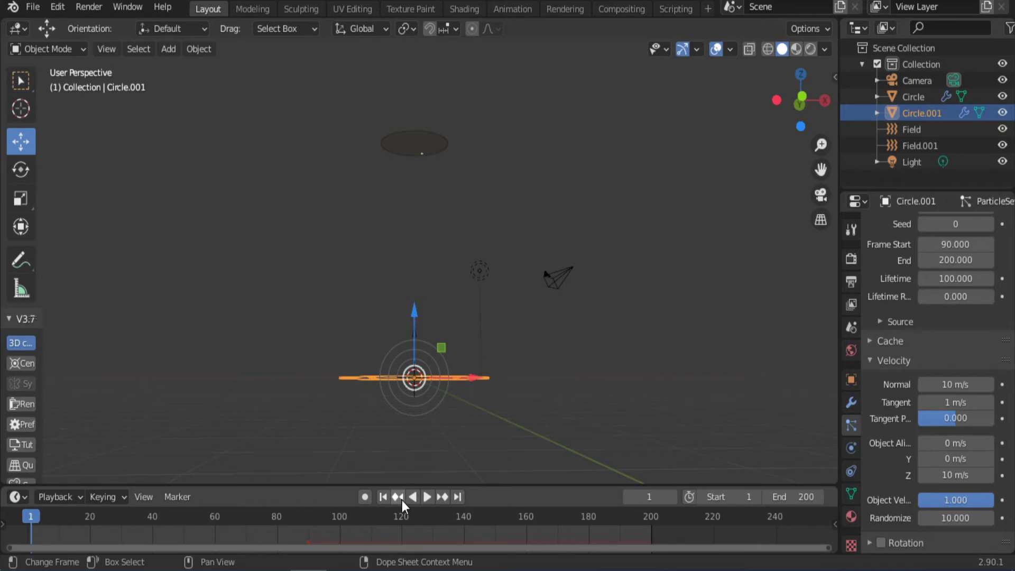
{"action": "left_click", "coordinate": [427, 499]}
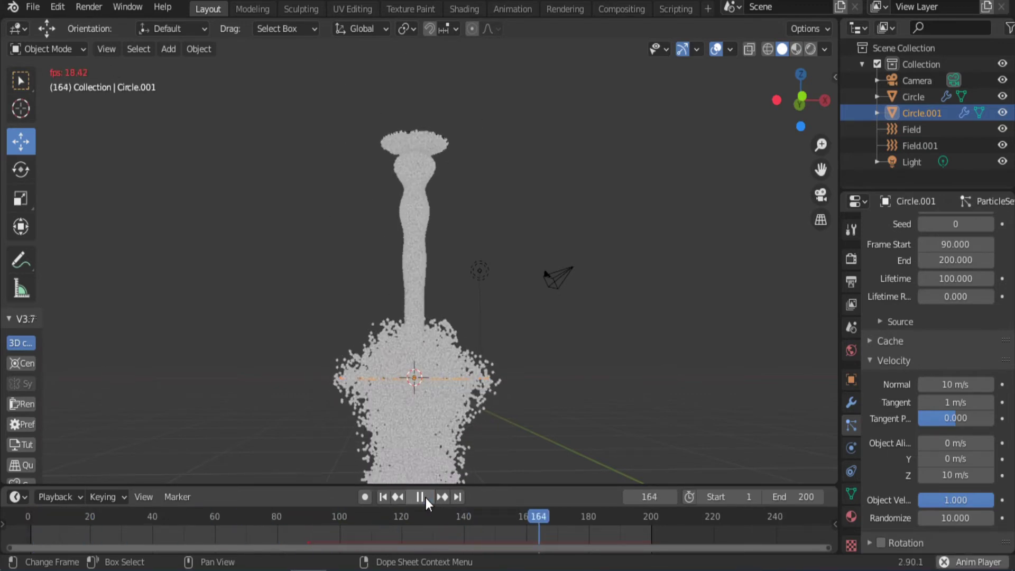
{"action": "left_click", "coordinate": [426, 498]}
{"action": "left_click", "coordinate": [383, 496]}
{"action": "middle_click_drag", "start_coordinate": [536, 357], "coordinate": [532, 366]}
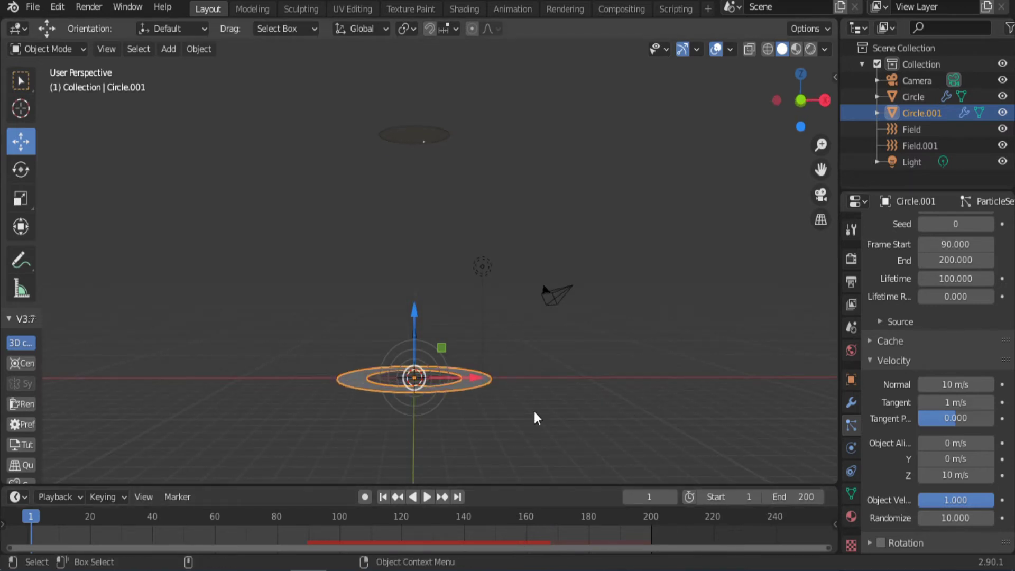
- Add a scaled-up plain axes Empty at the upper circle's position
{"action": "left_click", "coordinate": [428, 134]}
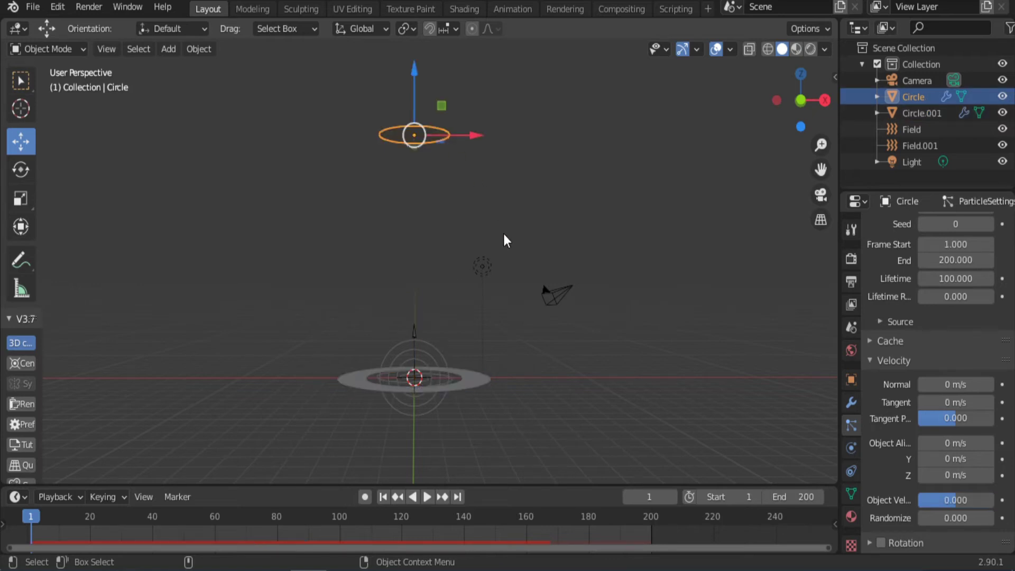
{"action": "middle_click_drag", "start_coordinate": [509, 245], "coordinate": [509, 249]}
{"action": "key", "text": "shift+s"}
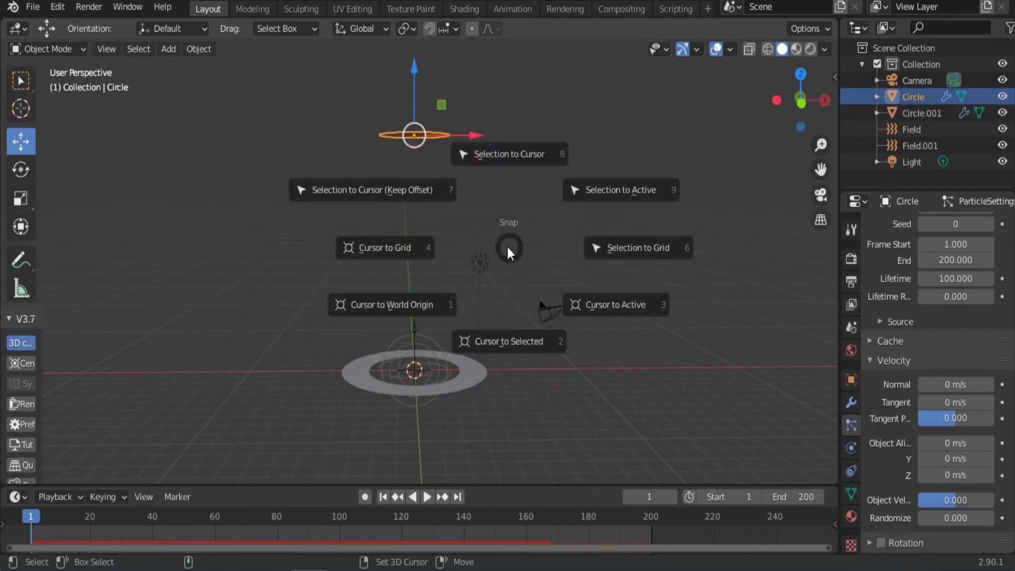
{"action": "left_click", "coordinate": [517, 338]}
{"action": "key", "text": "shift+a"}
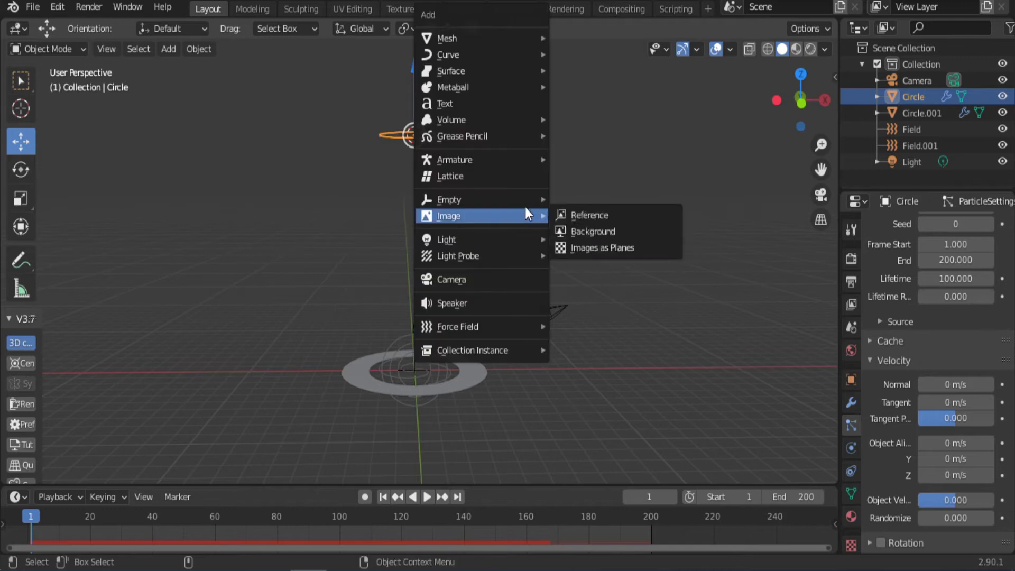
{"action": "left_click", "coordinate": [604, 197]}
{"action": "key", "text": "s"}
{"action": "left_click", "coordinate": [613, 316]}
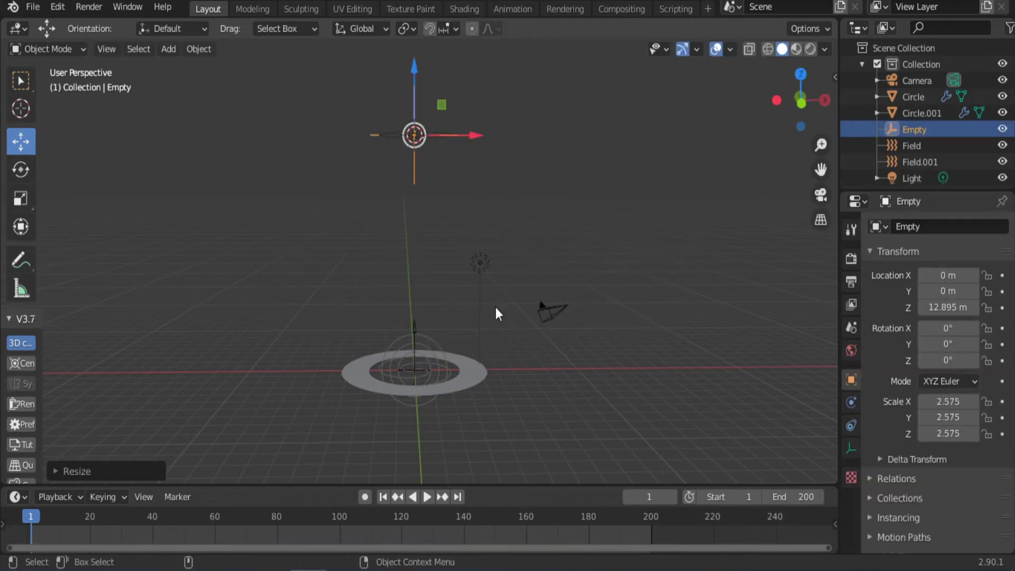
- Parent both force fields, Field and Field.001, to the Empty
{"action": "scroll", "coordinate": [476, 334], "scroll_direction": "up", "scroll_amount": 2}
{"action": "left_click", "coordinate": [462, 354]}
{"action": "left_click", "coordinate": [451, 404]}
{"action": "left_click", "coordinate": [438, 373]}
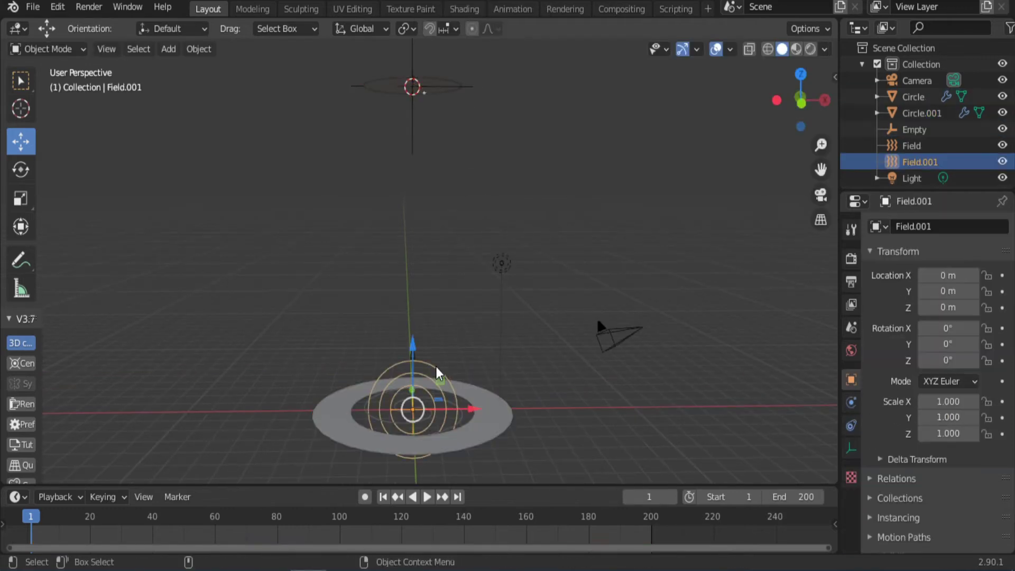
{"action": "left_click", "coordinate": [451, 381], "text": "shift"}
{"action": "left_click", "coordinate": [414, 75], "text": "shift"}
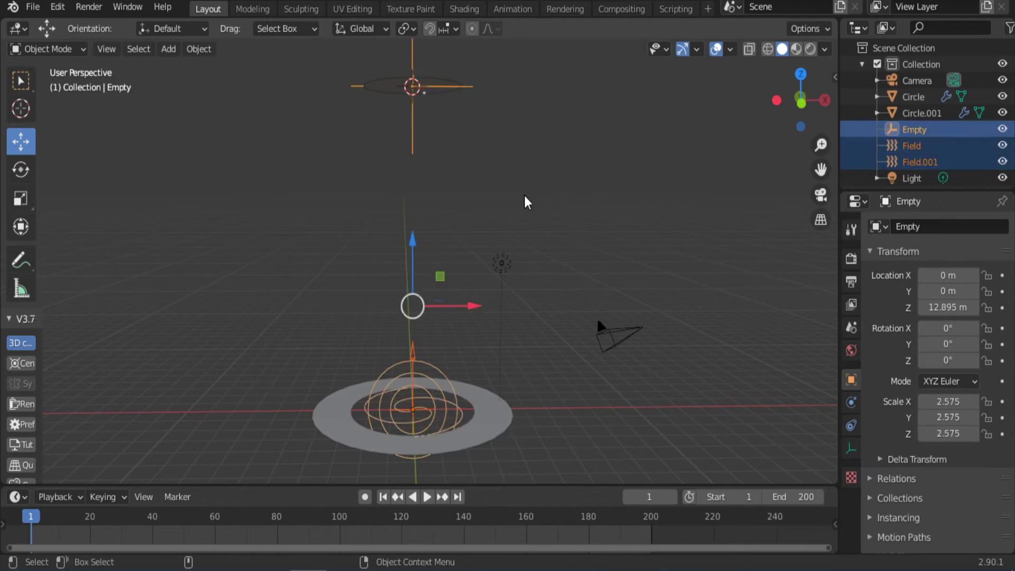
{"action": "key", "text": "ctrl+p"}
{"action": "left_click", "coordinate": [527, 200]}
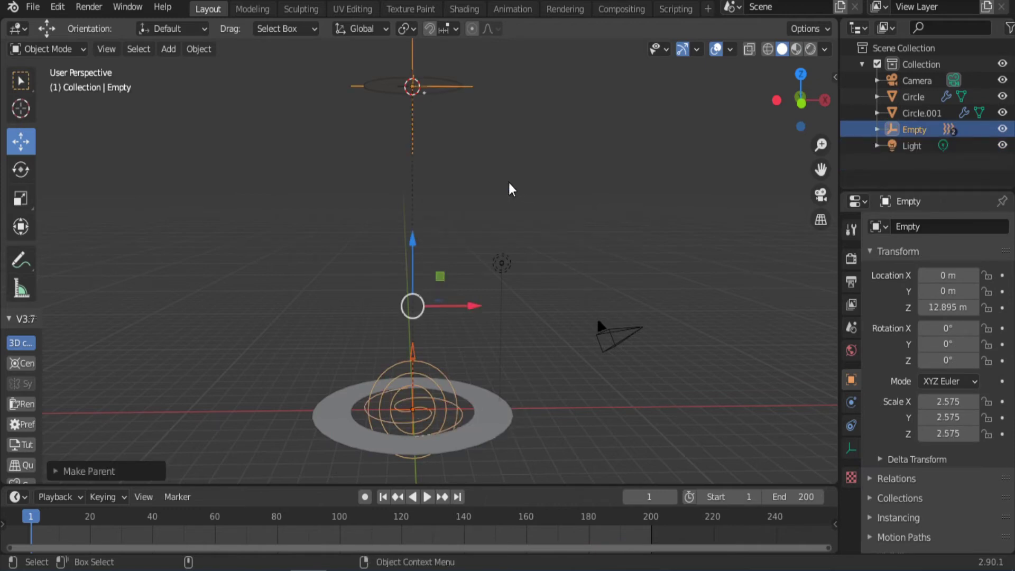
- Insert a location keyframe for the Empty at frame 1
{"action": "left_click", "coordinate": [511, 189]}
{"action": "left_click", "coordinate": [466, 87]}
{"action": "key", "text": "g"}
{"action": "right_click", "coordinate": [561, 217]}
{"action": "key", "text": "i"}
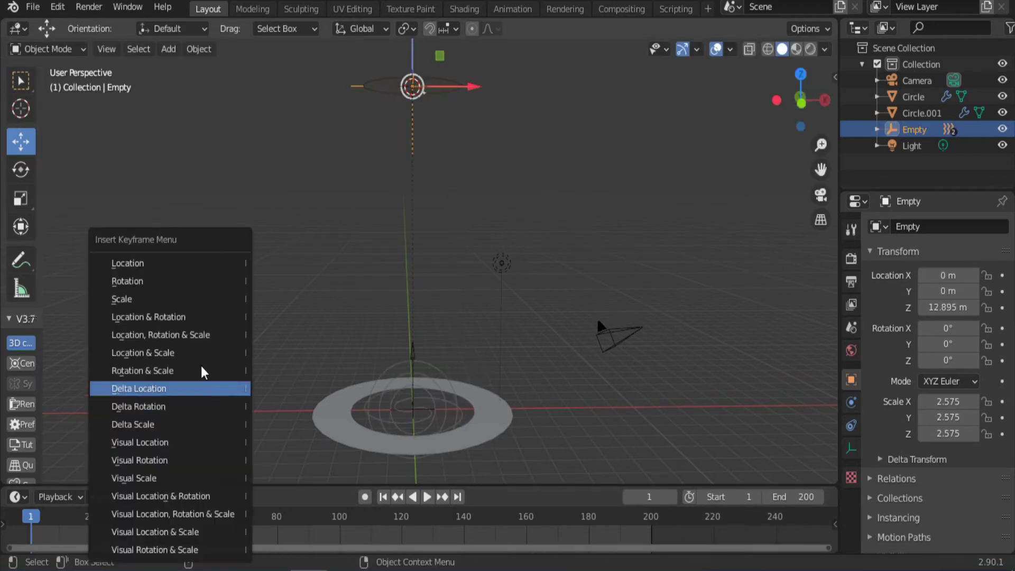
{"action": "left_click", "coordinate": [185, 273]}
- Show the Empty's X, Y and Z Location curves in a Graph Editor in the Animation workspace
{"action": "left_click", "coordinate": [509, 10]}
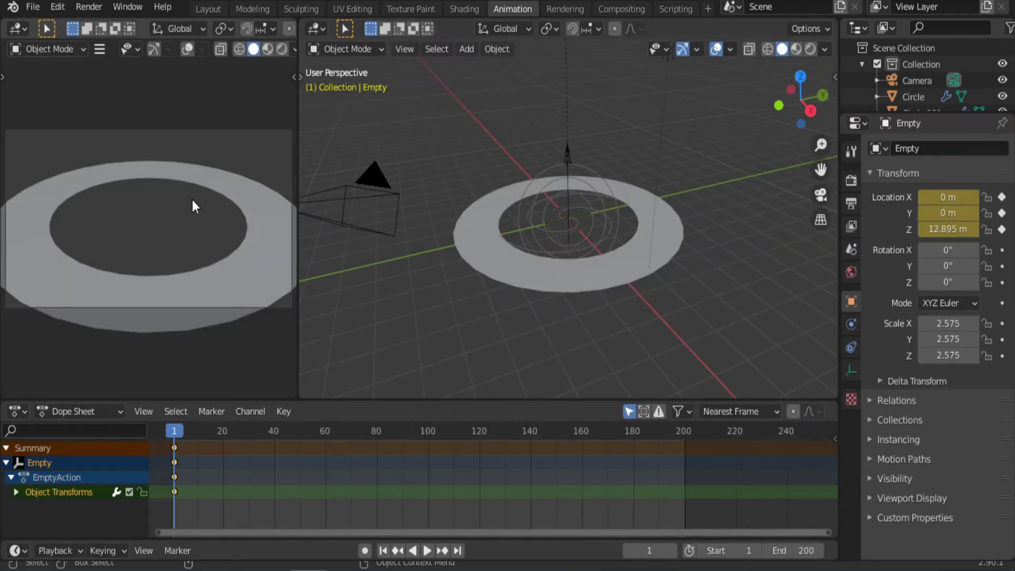
{"action": "left_click", "coordinate": [18, 29]}
{"action": "left_click", "coordinate": [203, 132]}
{"action": "left_click_drag", "start_coordinate": [298, 254], "coordinate": [439, 279]}
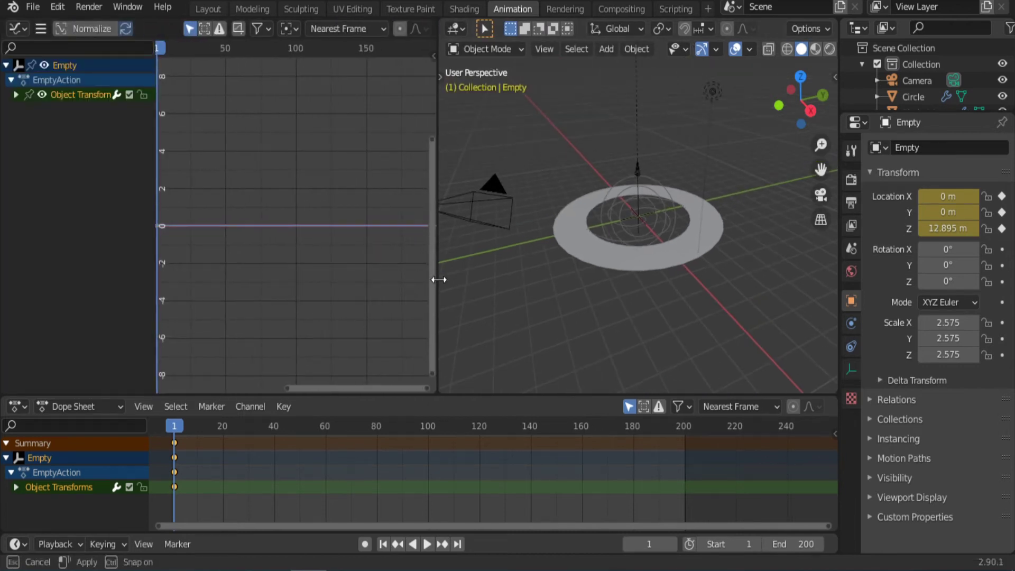
{"action": "left_click_drag", "start_coordinate": [395, 397], "coordinate": [395, 460]}
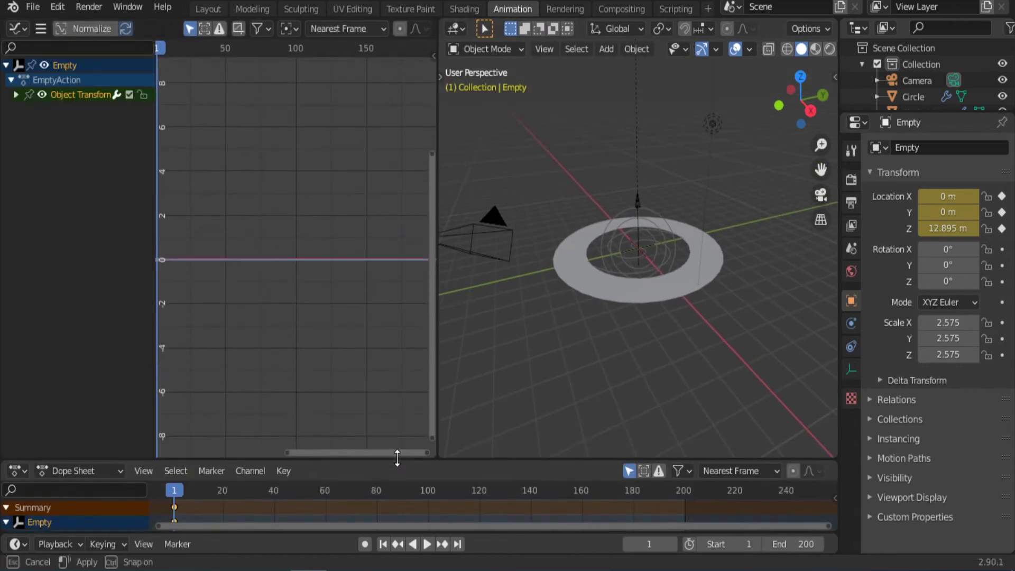
{"action": "left_click", "coordinate": [16, 95]}
{"action": "left_click", "coordinate": [65, 139]}
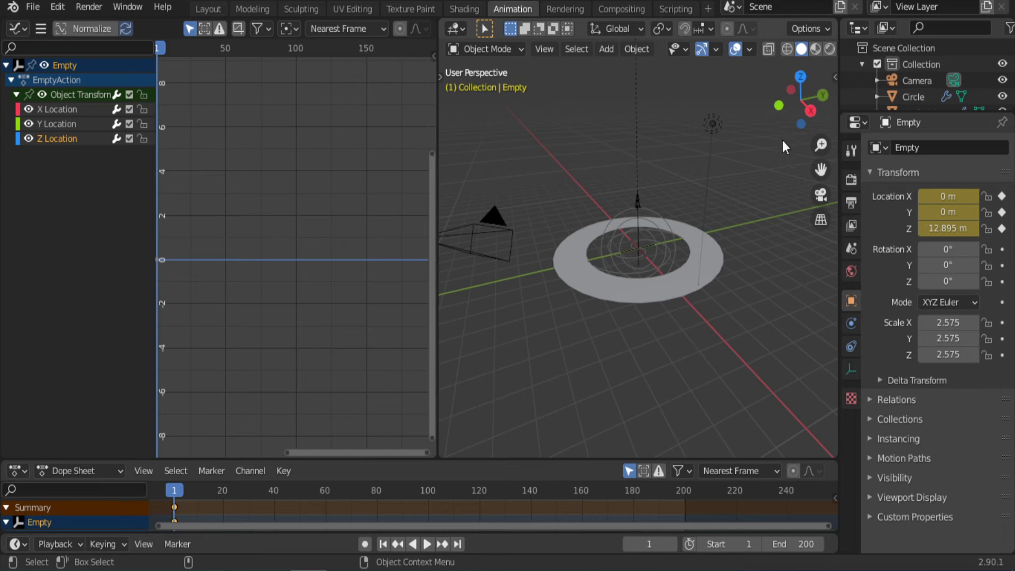
- Add a Noise modifier to the X Location curve with scale 40 and strength 1.5
{"action": "left_click", "coordinate": [58, 110]}
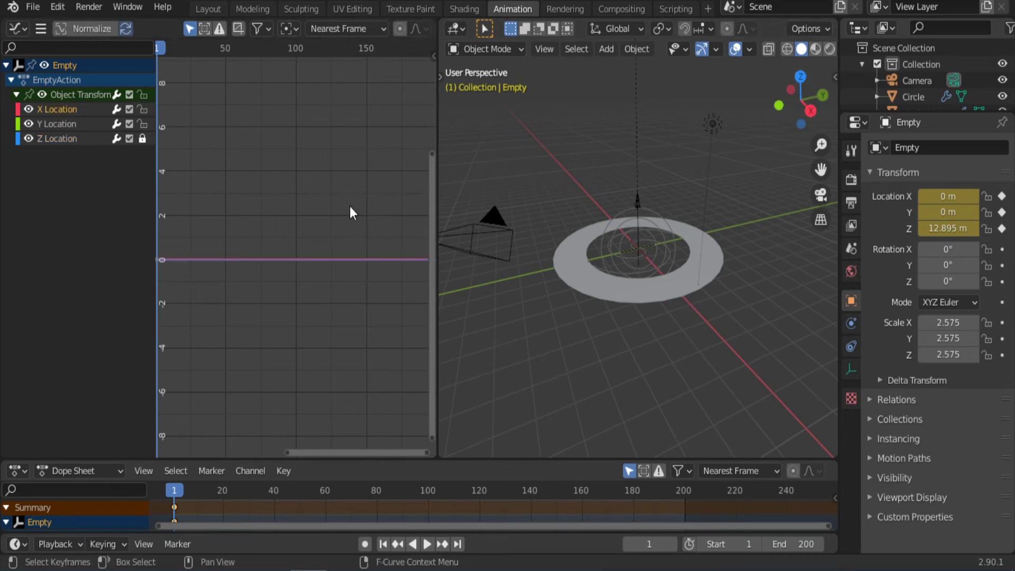
{"action": "key", "text": "n"}
{"action": "left_click", "coordinate": [426, 112]}
{"action": "left_click", "coordinate": [322, 73]}
{"action": "left_click", "coordinate": [338, 161]}
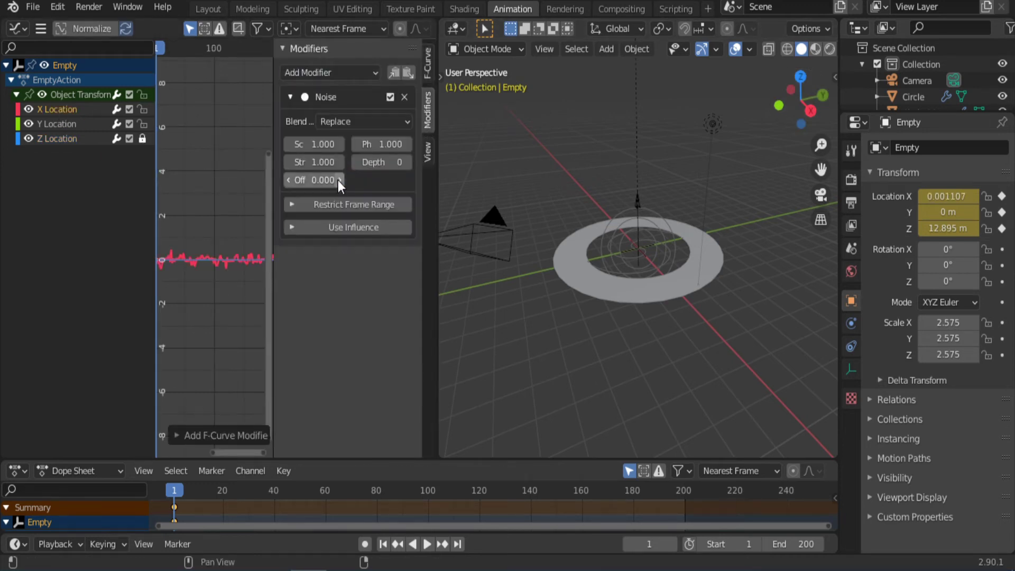
{"action": "left_click_drag", "start_coordinate": [274, 286], "coordinate": [308, 294]}
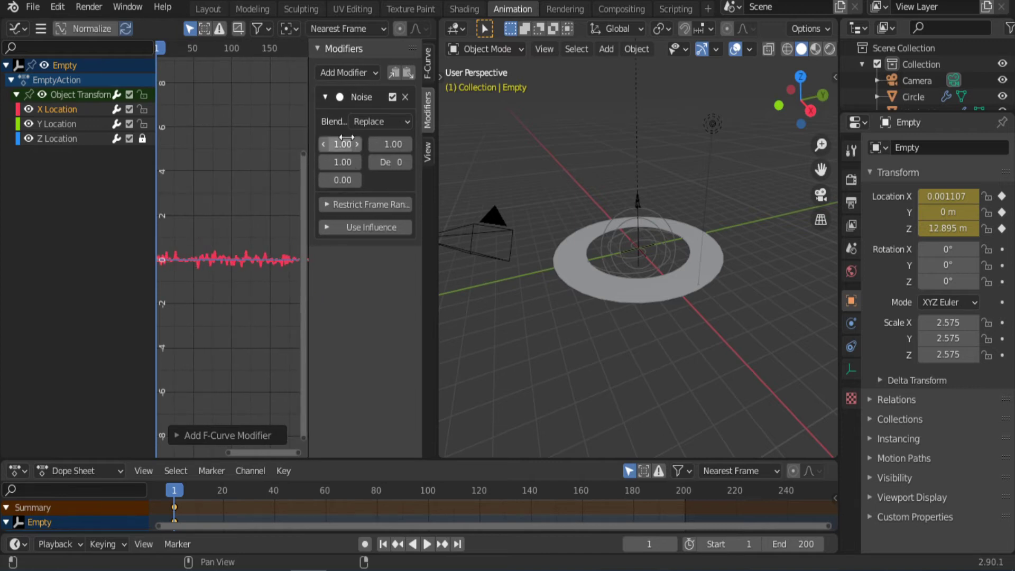
{"action": "left_click_drag", "start_coordinate": [309, 296], "coordinate": [275, 289]}
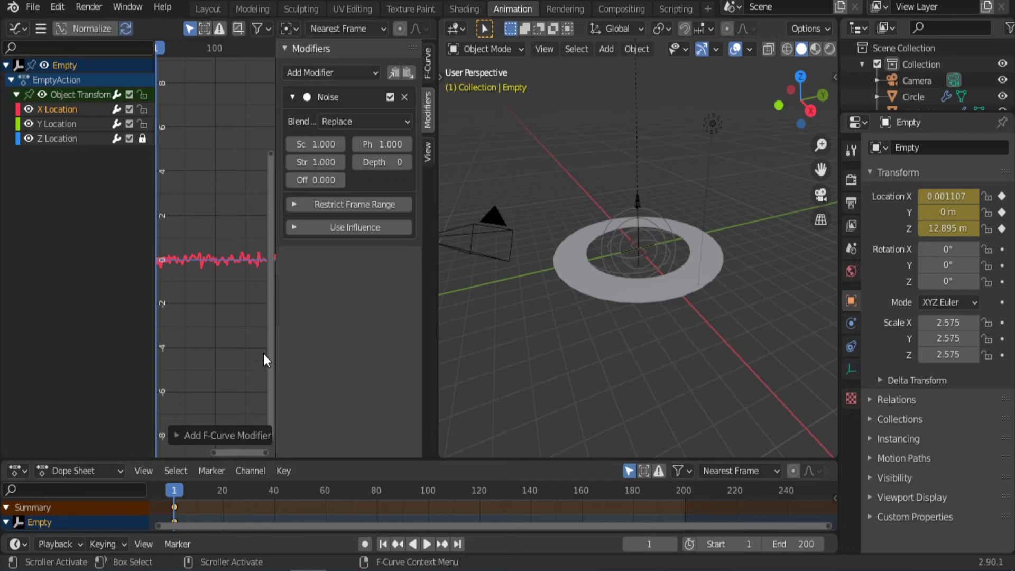
{"action": "left_click_drag", "start_coordinate": [277, 323], "coordinate": [237, 296]}
{"action": "key", "text": "Return"}
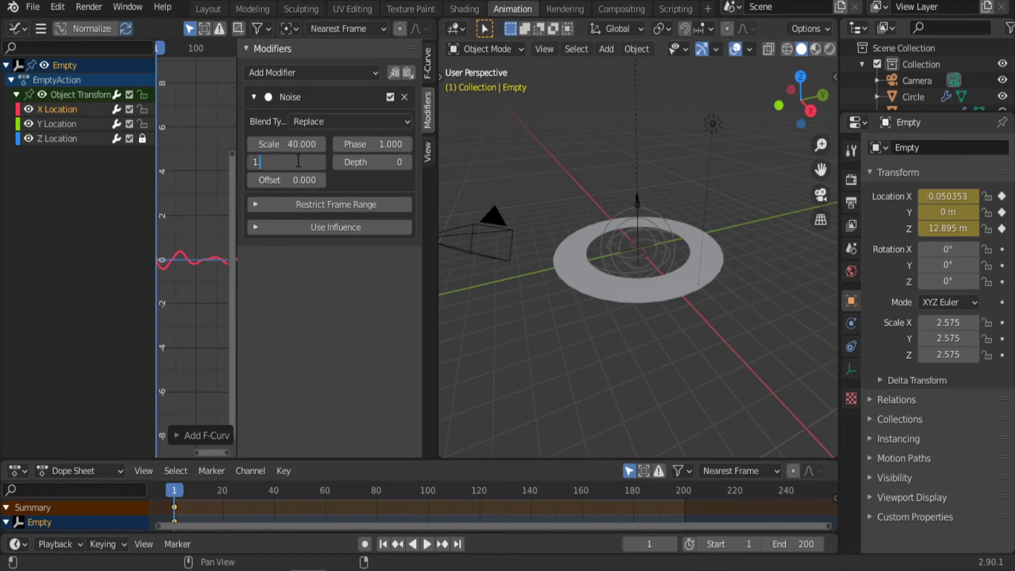
{"action": "type", "text": ".500"}
- Play and scrub the early frames to preview the Empty's wobble
{"action": "key", "text": "space"}
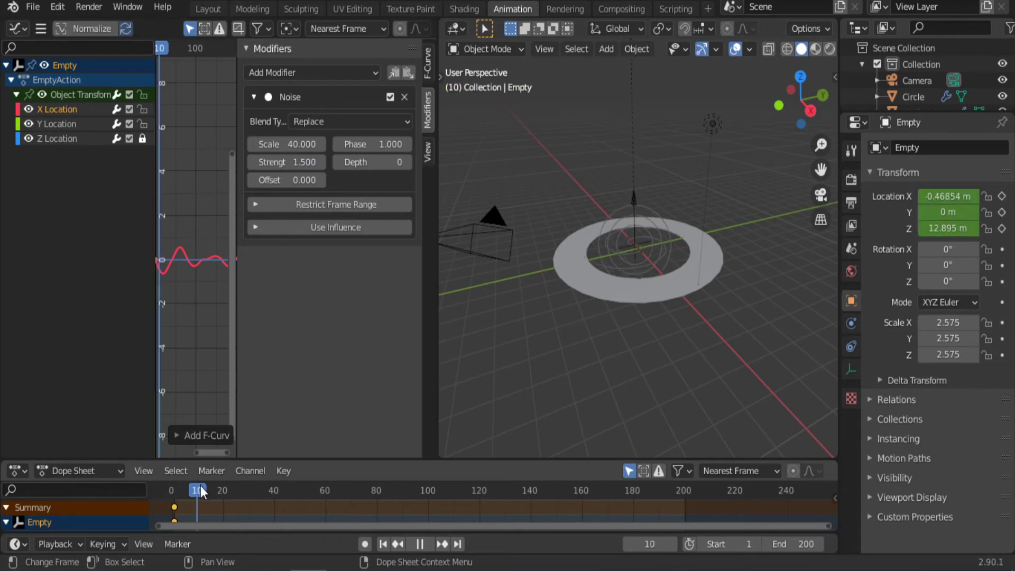
{"action": "left_click", "coordinate": [176, 497]}
{"action": "key", "text": "Escape"}
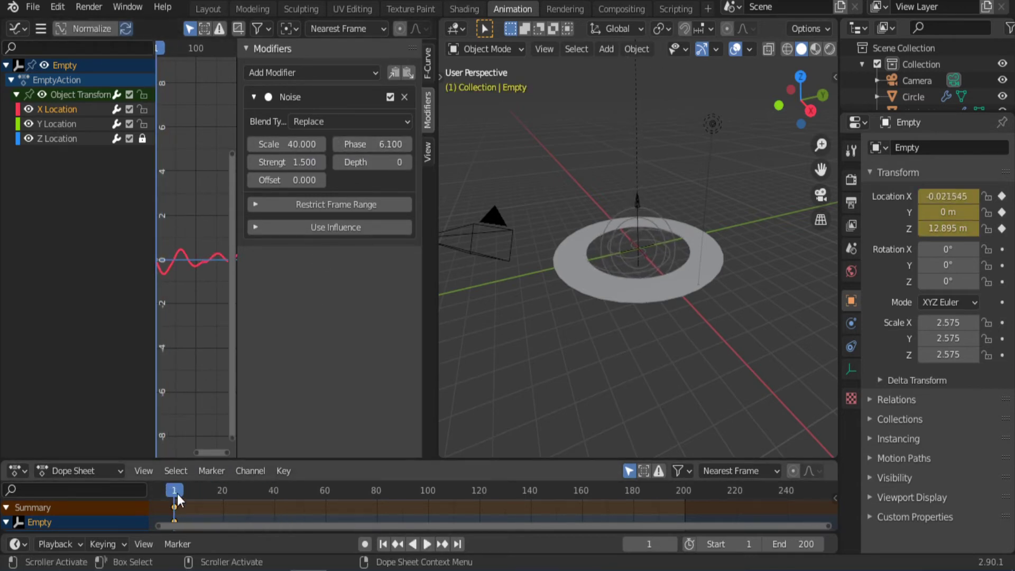
{"action": "key", "text": "space"}
{"action": "left_click_drag", "start_coordinate": [177, 494], "coordinate": [177, 489]}
{"action": "key", "text": "Escape"}
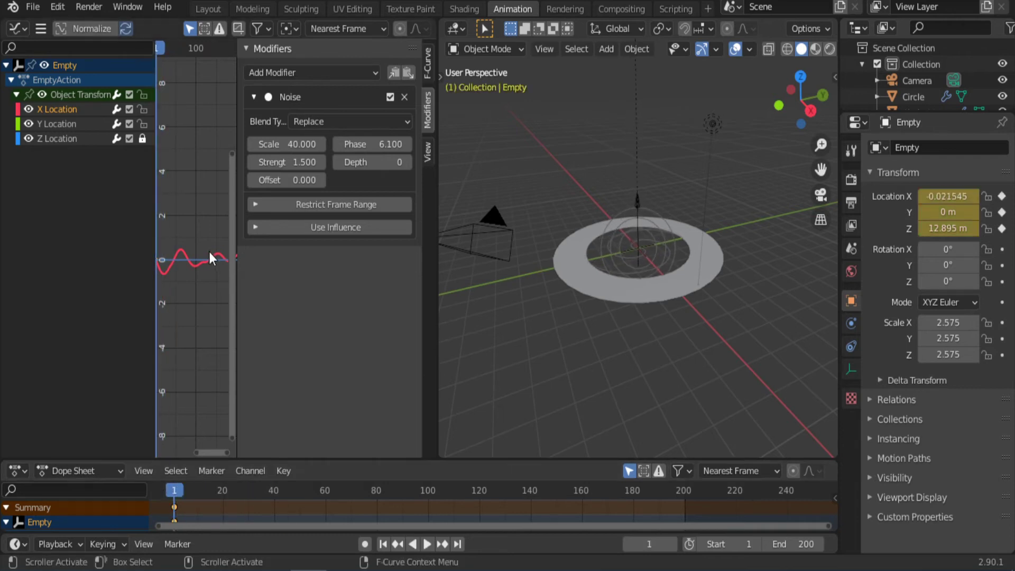
- Add a Noise modifier to Y Location with scale 30, strength 2, phase 20 and depth 1
{"action": "left_click", "coordinate": [407, 162]}
{"action": "left_click", "coordinate": [57, 124]}
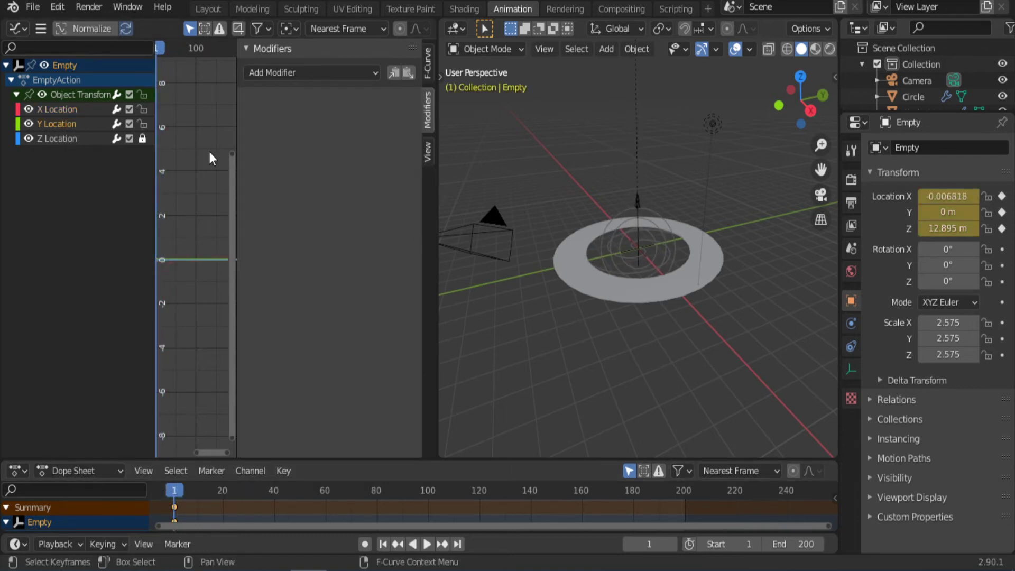
{"action": "left_click", "coordinate": [321, 78]}
{"action": "left_click", "coordinate": [317, 163]}
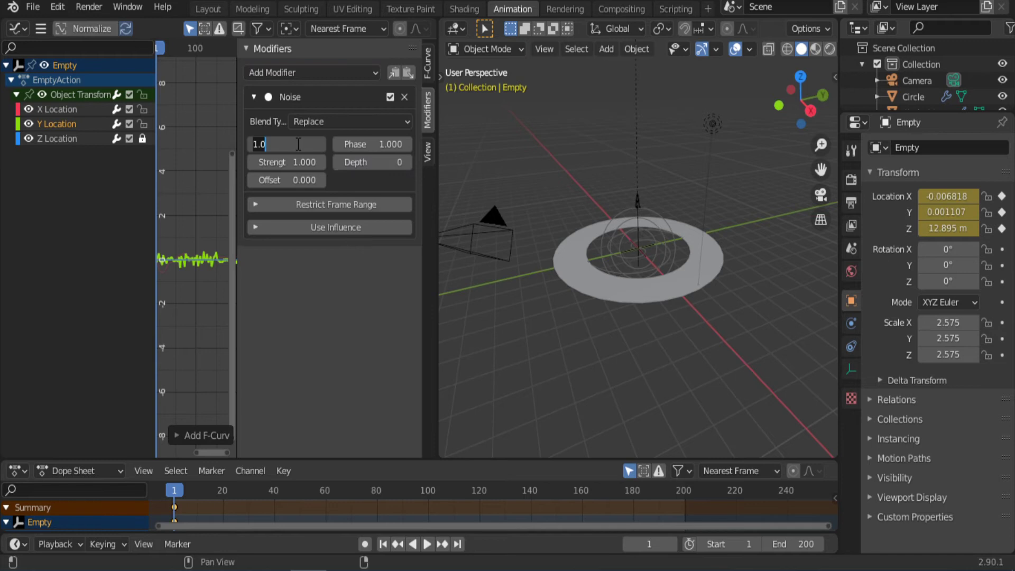
{"action": "key", "text": "BackSpace"}
{"action": "key", "text": "BackSpace"}
{"action": "type", "text": "0"}
{"action": "key", "text": "Return"}
{"action": "left_click", "coordinate": [300, 161]}
{"action": "type", "text": "2"}
{"action": "key", "text": "Return"}
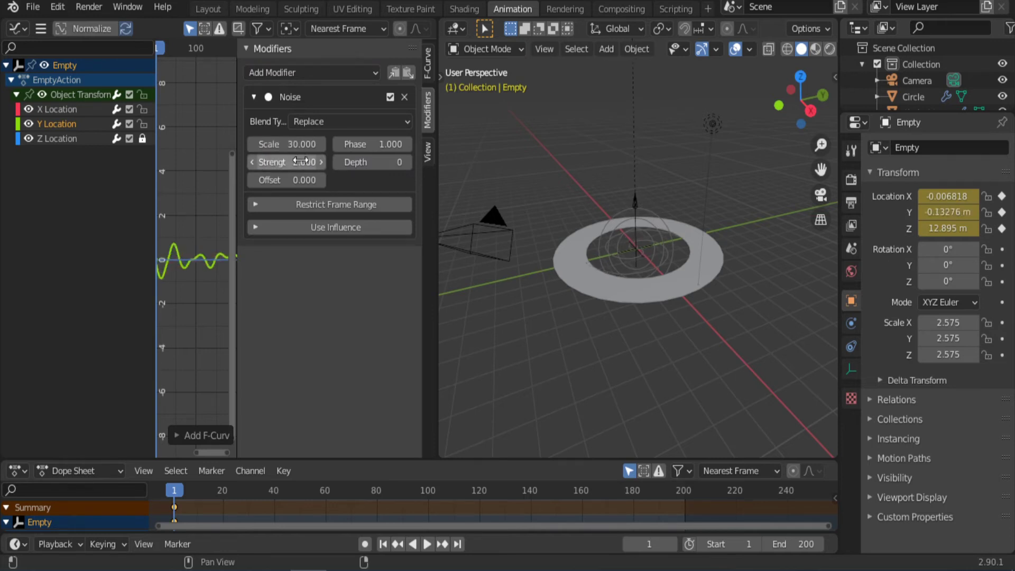
{"action": "type", "text": "20"}
{"action": "key", "text": "Return"}
{"action": "left_click", "coordinate": [406, 165]}
{"action": "left_click_drag", "start_coordinate": [435, 18], "coordinate": [448, 38]}
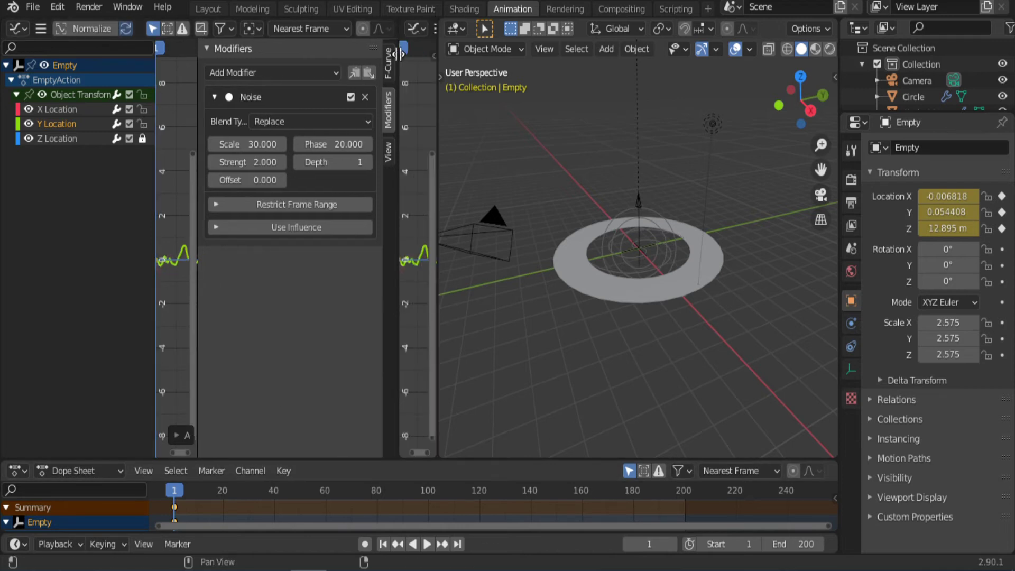
{"action": "left_click", "coordinate": [203, 9]}
- Play back the wobbling column, rewind to frame 1, and select the Circle.001 ring emitter
{"action": "middle_click_drag", "start_coordinate": [472, 324], "coordinate": [508, 374]}
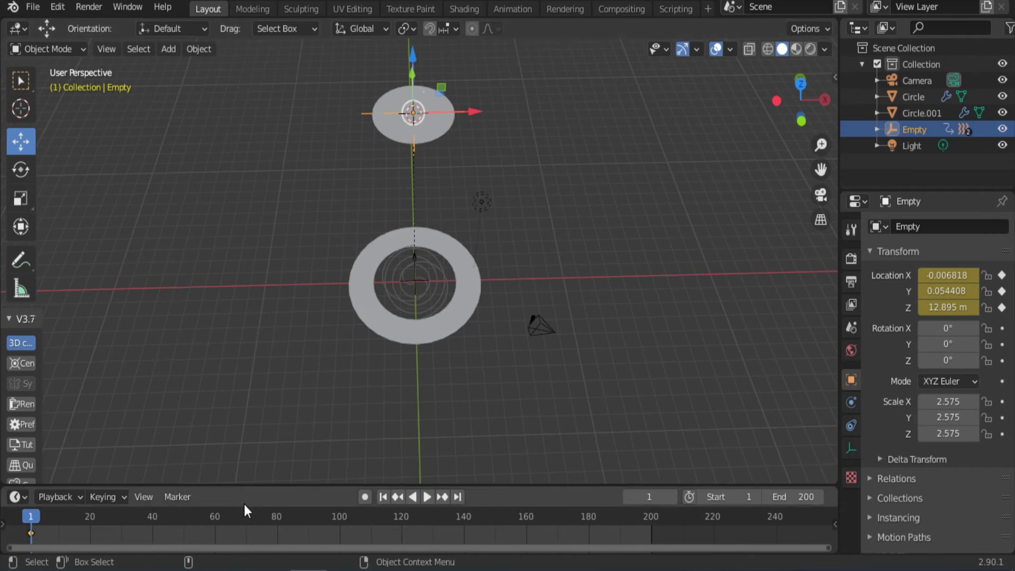
{"action": "left_click", "coordinate": [426, 497]}
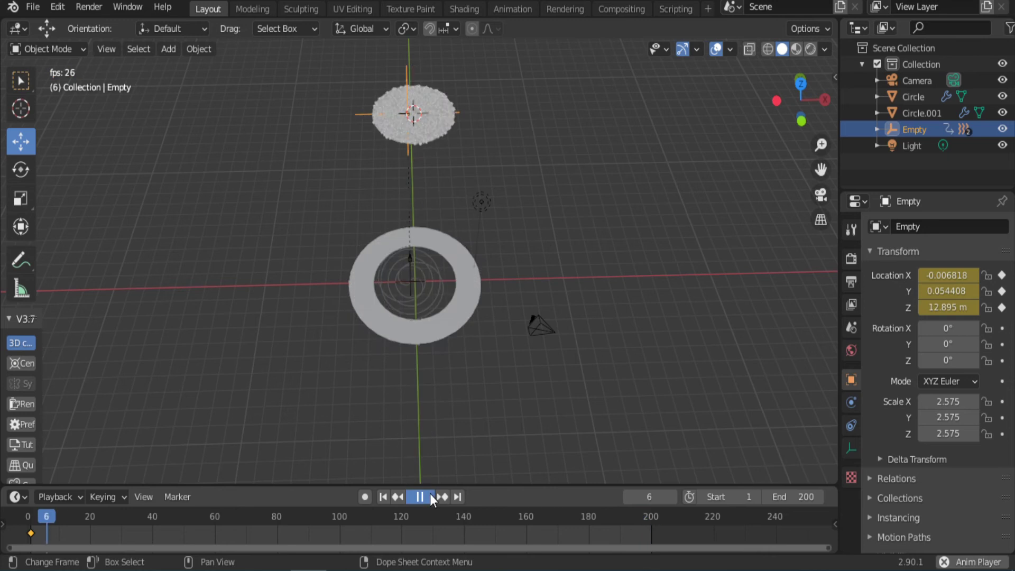
{"action": "left_click", "coordinate": [430, 499]}
{"action": "left_click", "coordinate": [383, 496]}
{"action": "mouse_move", "coordinate": [454, 432]}
{"action": "middle_mouse_down"}
{"action": "mouse_move", "coordinate": [528, 318]}
{"action": "mouse_move", "coordinate": [536, 392]}
{"action": "middle_mouse_up"}
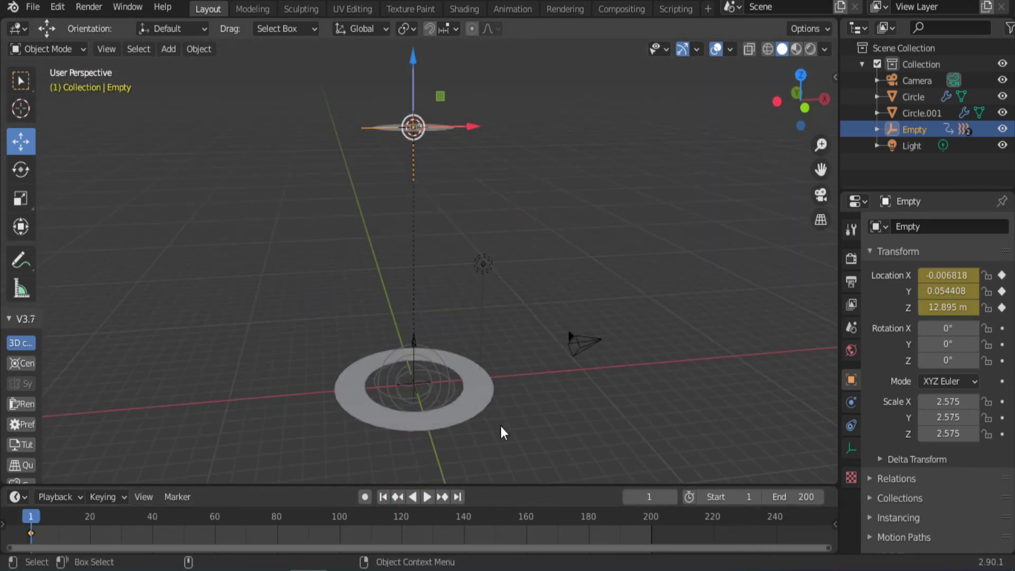
{"action": "left_click", "coordinate": [497, 390]}
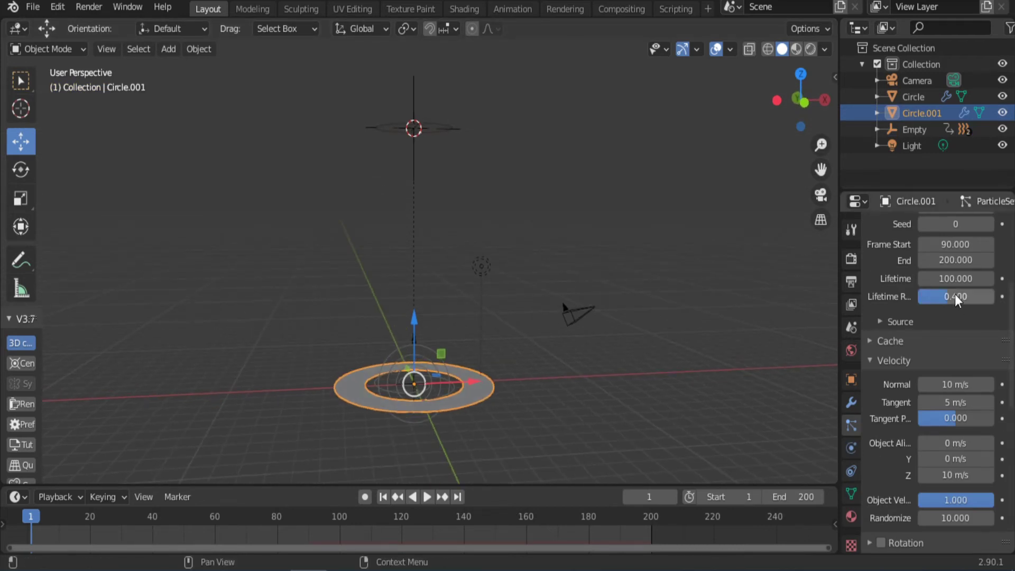
- Set particle lifetime 50, lifetime randomness 0.4, velocity randomize 15, and replay to check the column
{"action": "key", "text": "Return"}
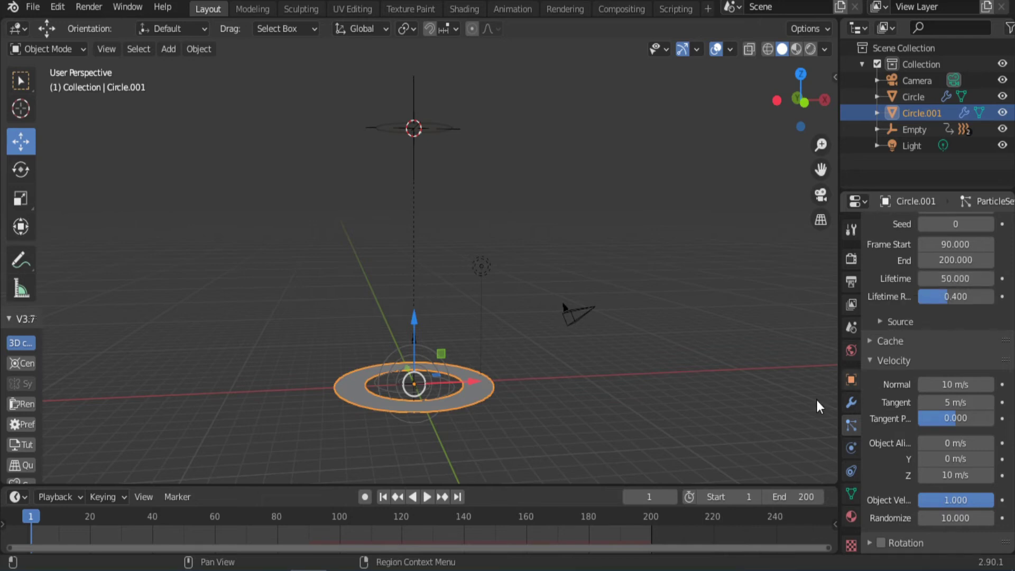
{"action": "left_click", "coordinate": [426, 497]}
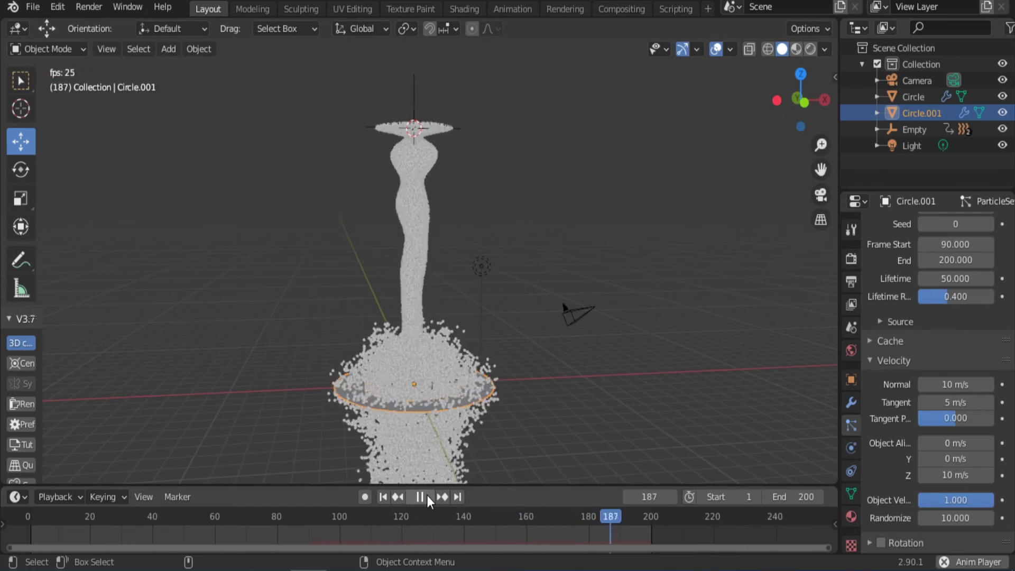
{"action": "key", "text": "Escape"}
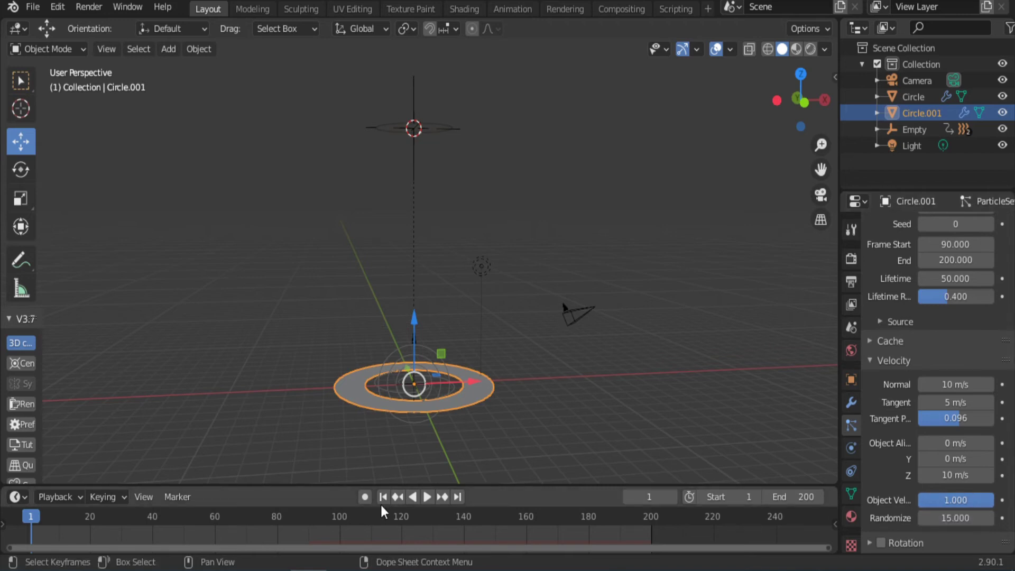
{"action": "left_click", "coordinate": [426, 498]}
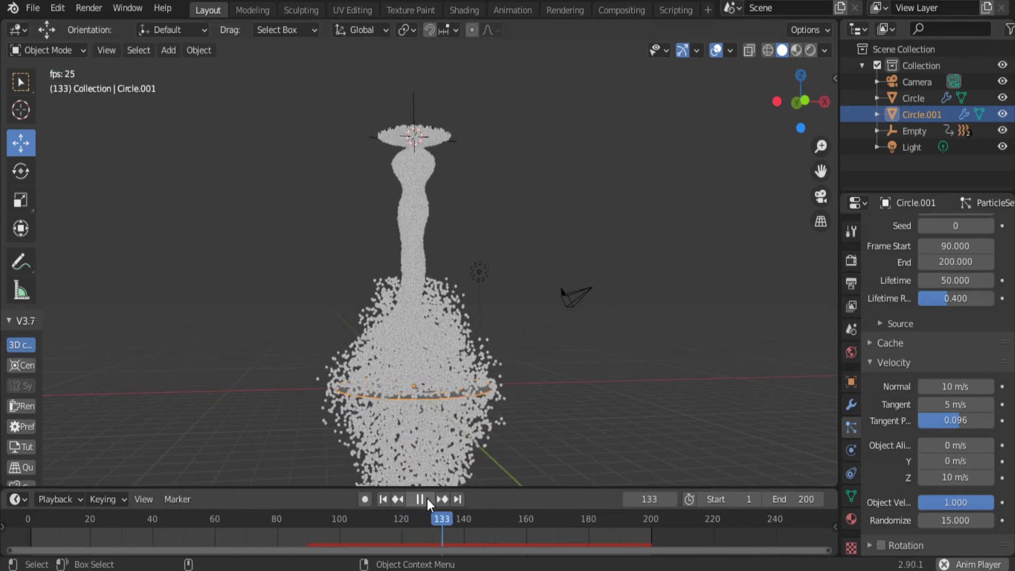
{"action": "left_click", "coordinate": [421, 499]}
{"action": "left_click", "coordinate": [384, 499]}
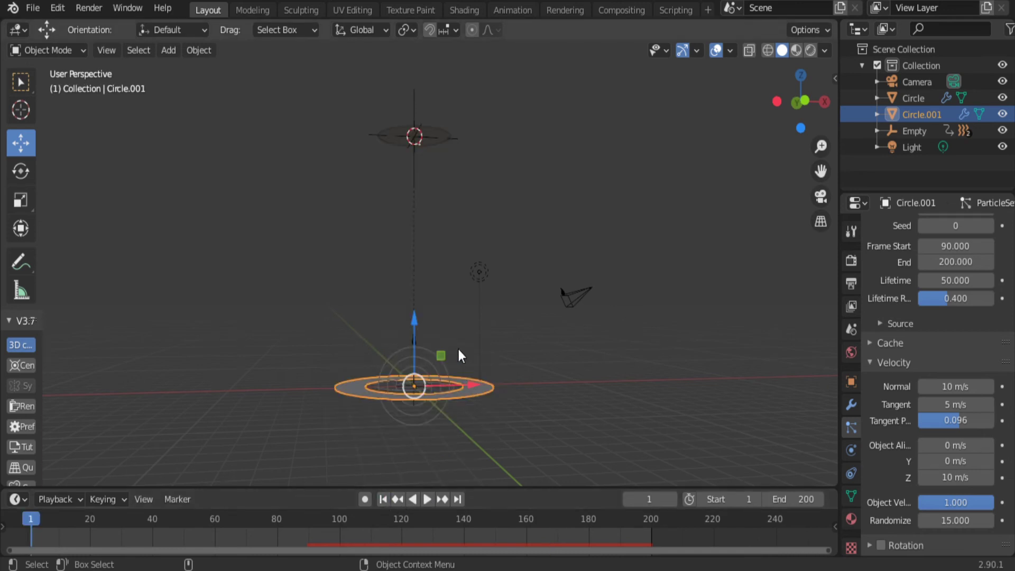
- From a front view, add a cube and scale it up in Edit Mode
{"action": "middle_click_drag", "start_coordinate": [500, 331], "coordinate": [486, 351], "text": "alt"}
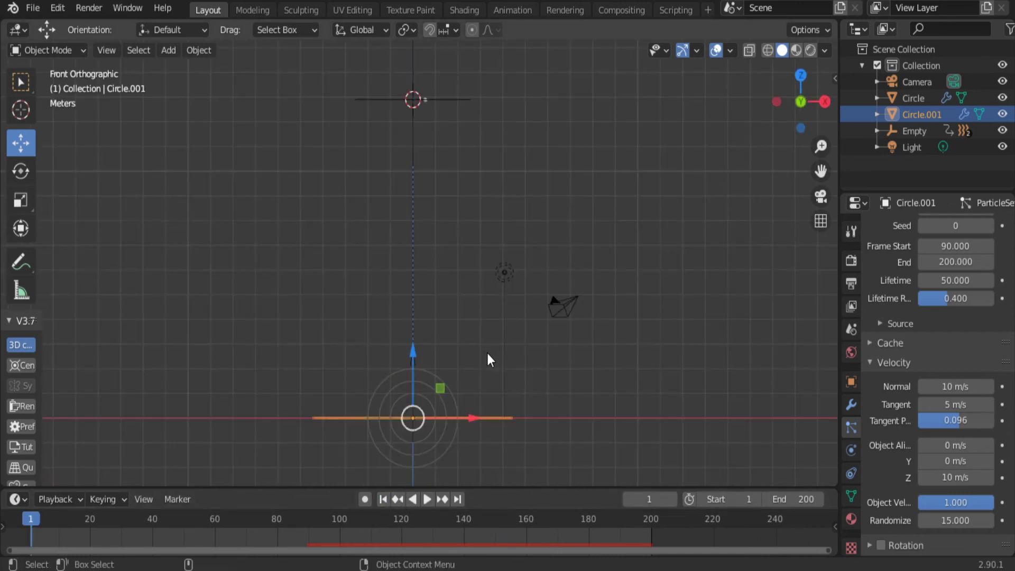
{"action": "key", "text": "alt+a"}
{"action": "key", "text": "shift+a"}
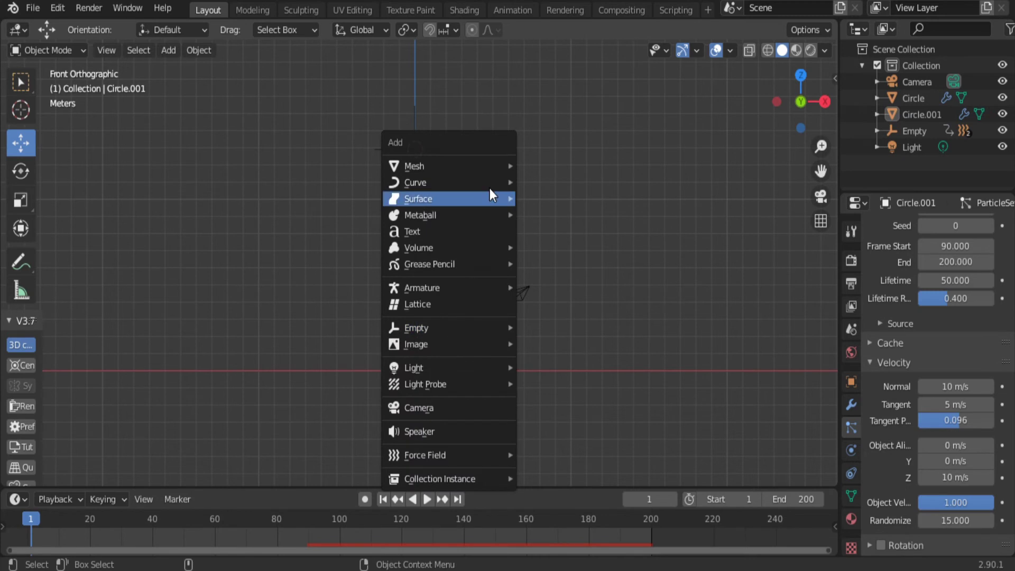
{"action": "left_click", "coordinate": [555, 181]}
{"action": "left_click", "coordinate": [47, 49]}
{"action": "left_click", "coordinate": [42, 85]}
{"action": "key", "text": "s"}
{"action": "left_click", "coordinate": [623, 259]}
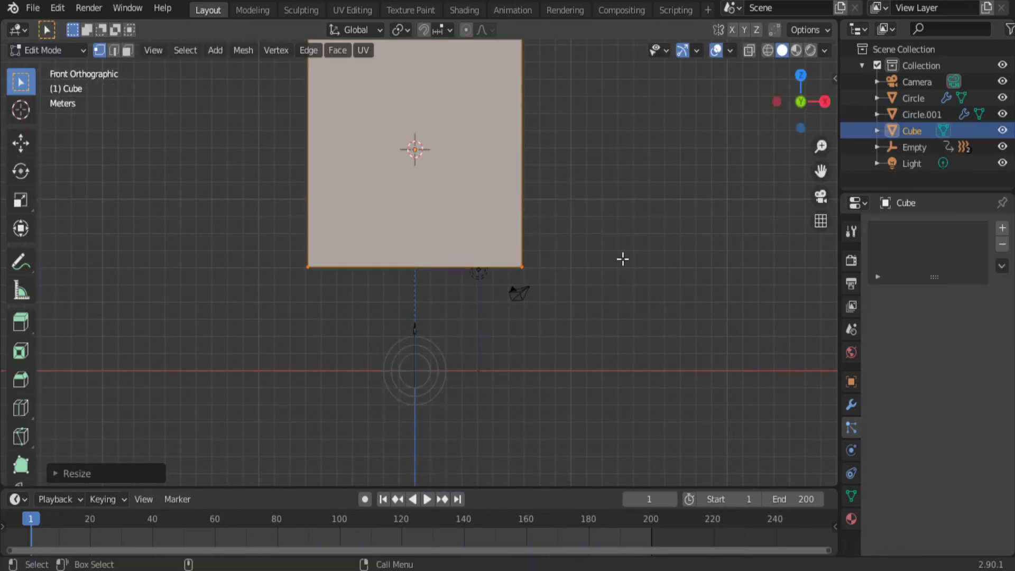
- With X-ray on, lower the box around the ring and raise its top about 2.19 m
{"action": "left_click", "coordinate": [749, 51]}
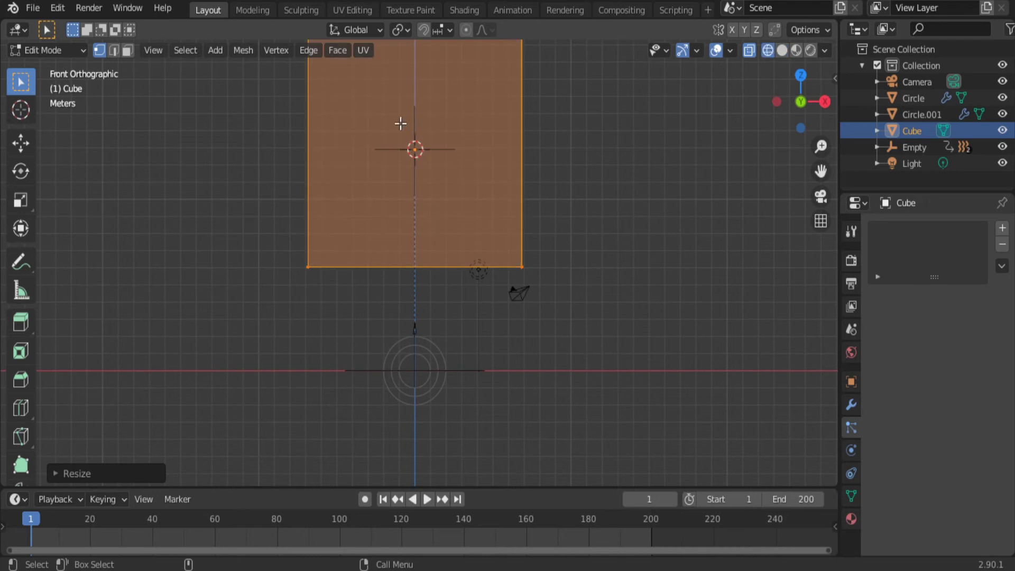
{"action": "left_click", "coordinate": [21, 143]}
{"action": "left_click_drag", "start_coordinate": [415, 85], "coordinate": [417, 209]}
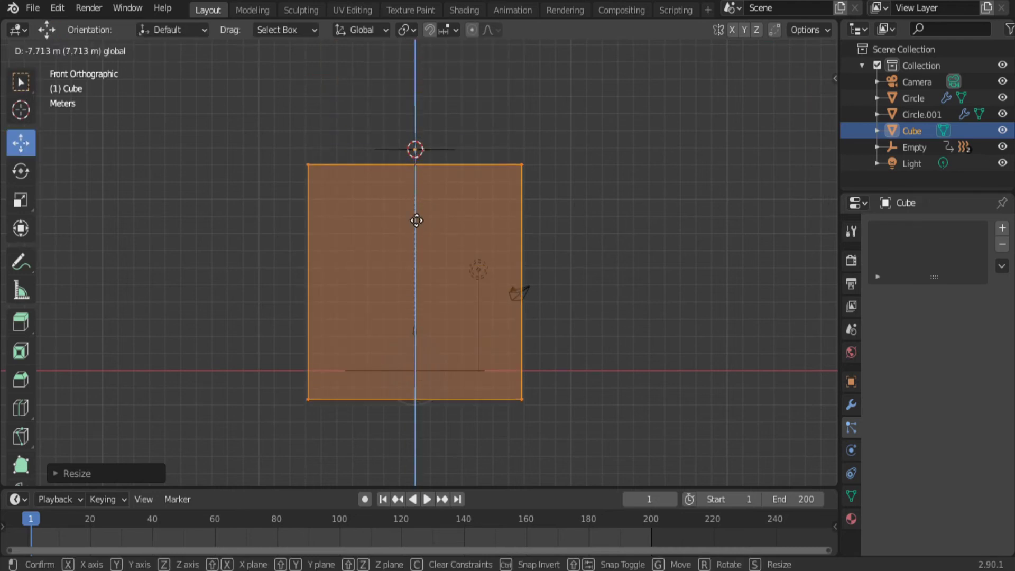
{"action": "left_click", "coordinate": [259, 150]}
{"action": "left_click_drag", "start_coordinate": [249, 129], "coordinate": [560, 213]}
{"action": "left_click_drag", "start_coordinate": [415, 93], "coordinate": [416, 51]}
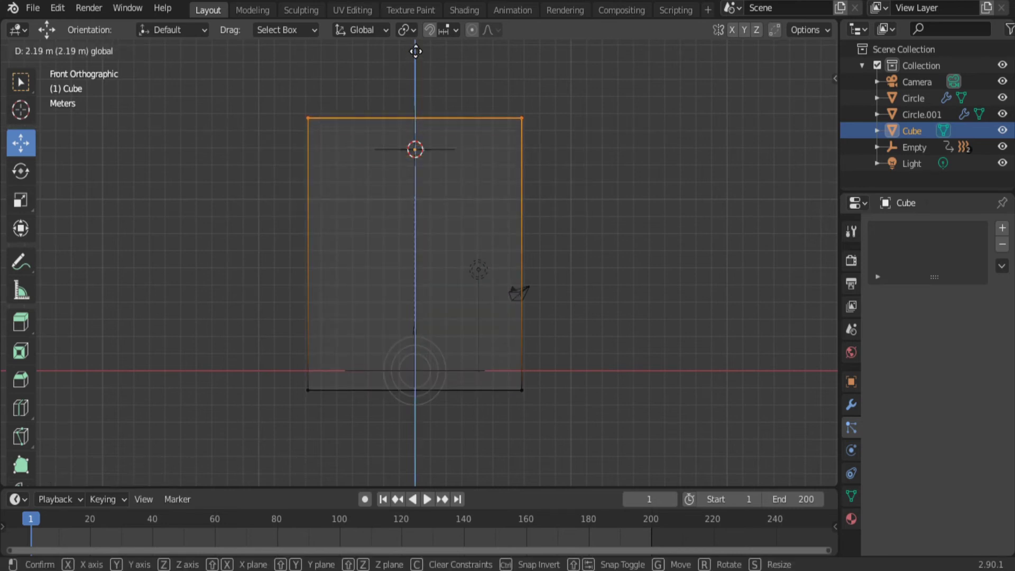
{"action": "left_click", "coordinate": [49, 50]}
{"action": "left_click", "coordinate": [42, 68]}
{"action": "mouse_move", "coordinate": [588, 320]}
{"action": "middle_mouse_down"}
{"action": "mouse_move", "coordinate": [463, 388]}
{"action": "mouse_move", "coordinate": [537, 361]}
{"action": "middle_mouse_up"}
{"action": "middle_click_drag", "start_coordinate": [545, 320], "coordinate": [565, 354]}
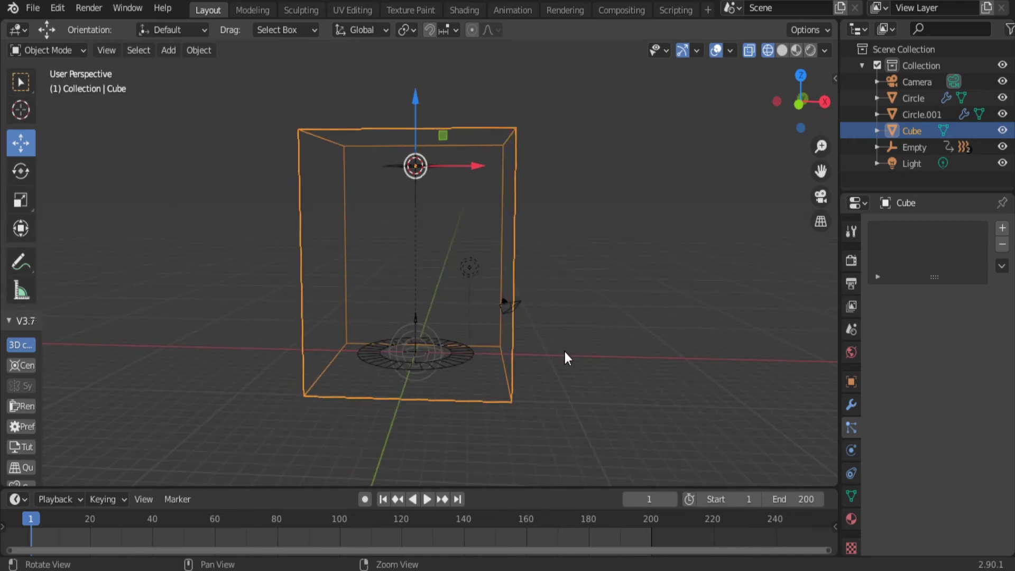
- Enable Fluid physics on the cube as a gas Domain with resolution 50
{"action": "left_click", "coordinate": [850, 406]}
{"action": "left_click", "coordinate": [850, 433]}
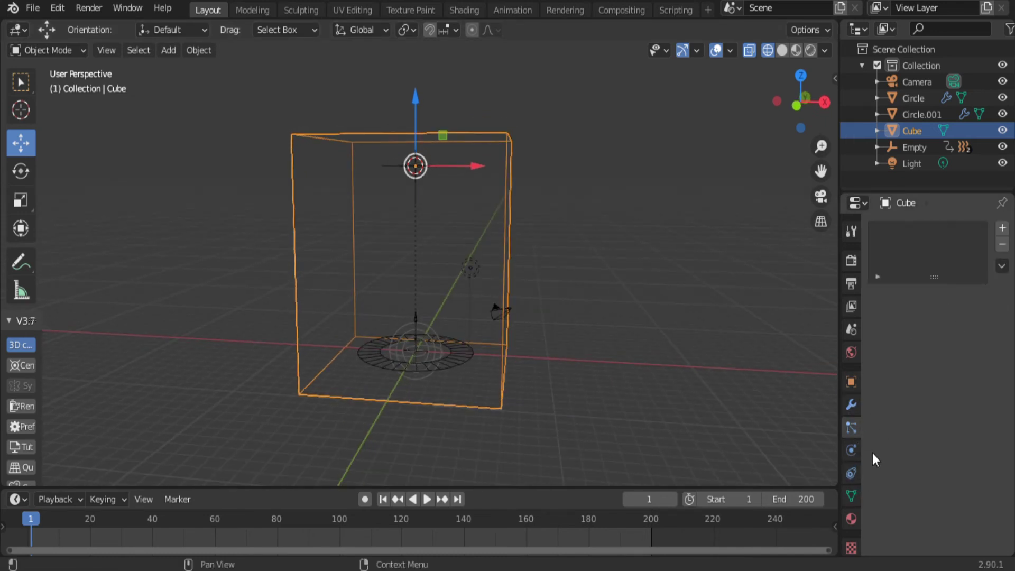
{"action": "left_click", "coordinate": [853, 451]}
{"action": "left_click", "coordinate": [952, 342]}
{"action": "left_click", "coordinate": [956, 423]}
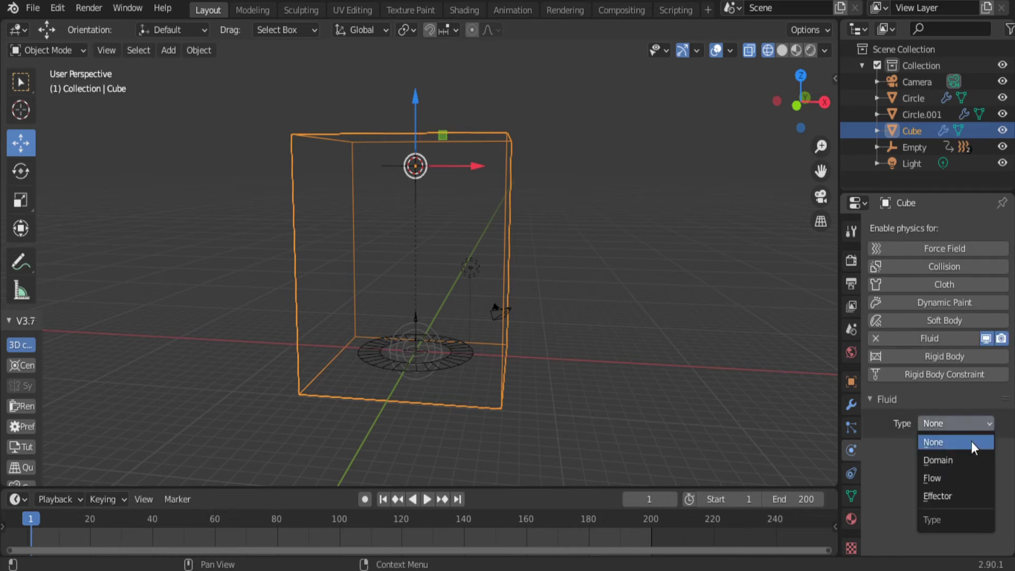
{"action": "left_click", "coordinate": [958, 459]}
{"action": "middle_click_drag", "start_coordinate": [570, 332], "coordinate": [523, 342]}
{"action": "scroll", "coordinate": [938, 455], "scroll_direction": "down", "scroll_amount": 3}
{"action": "left_click", "coordinate": [957, 426]}
{"action": "key", "text": "Return"}
- Set the domain cache type to All, then enable Fluid physics on the upper circle
{"action": "scroll", "coordinate": [947, 443], "scroll_direction": "down", "scroll_amount": 2}
{"action": "scroll", "coordinate": [947, 460], "scroll_direction": "down", "scroll_amount": 2}
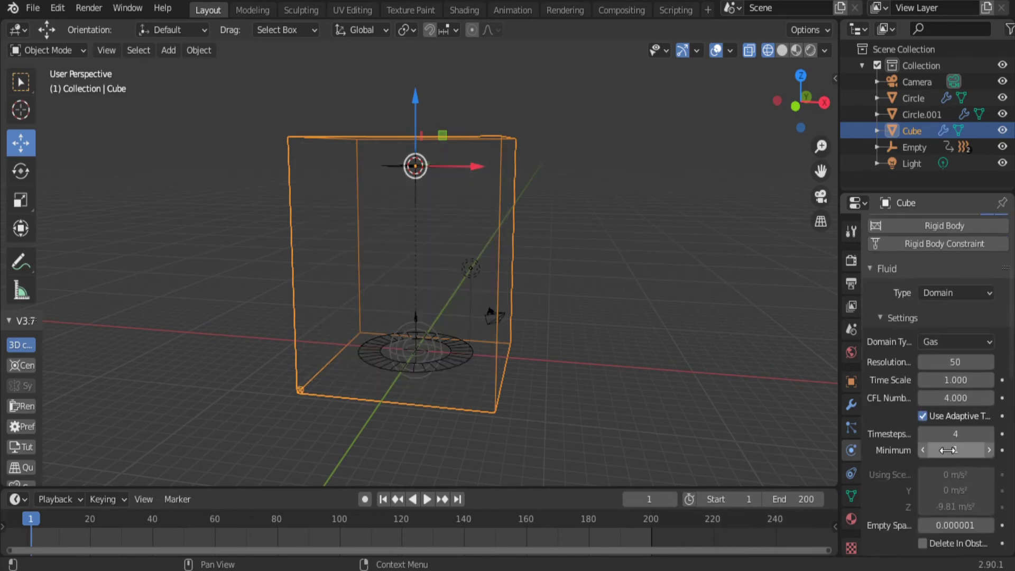
{"action": "scroll", "coordinate": [926, 448], "scroll_direction": "down", "scroll_amount": 5}
{"action": "scroll", "coordinate": [942, 441], "scroll_direction": "down", "scroll_amount": 3}
{"action": "scroll", "coordinate": [942, 441], "scroll_direction": "down", "scroll_amount": 6}
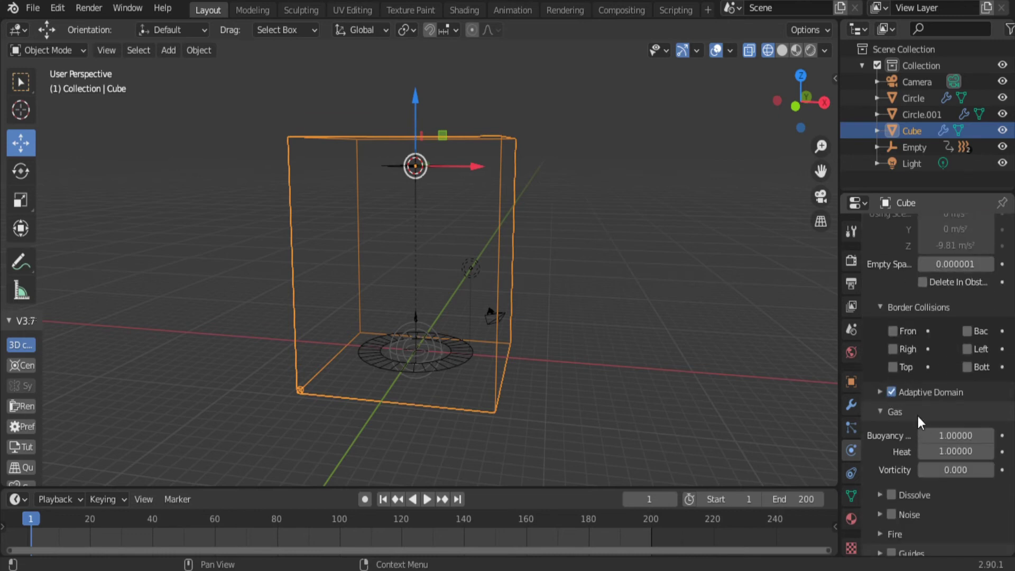
{"action": "scroll", "coordinate": [918, 417], "scroll_direction": "down", "scroll_amount": 4}
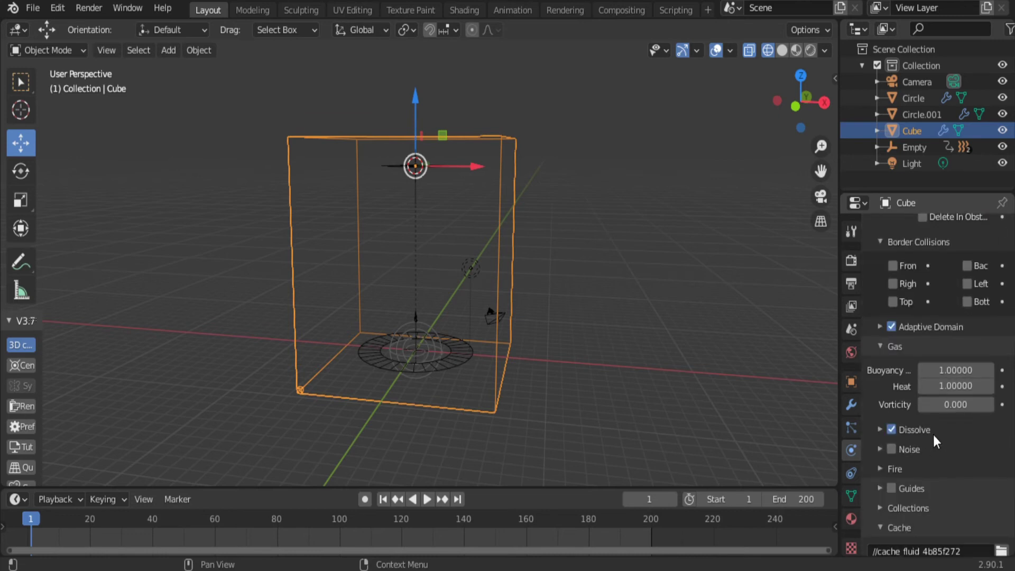
{"action": "scroll", "coordinate": [926, 402], "scroll_direction": "down", "scroll_amount": 4}
{"action": "scroll", "coordinate": [925, 386], "scroll_direction": "down", "scroll_amount": 7}
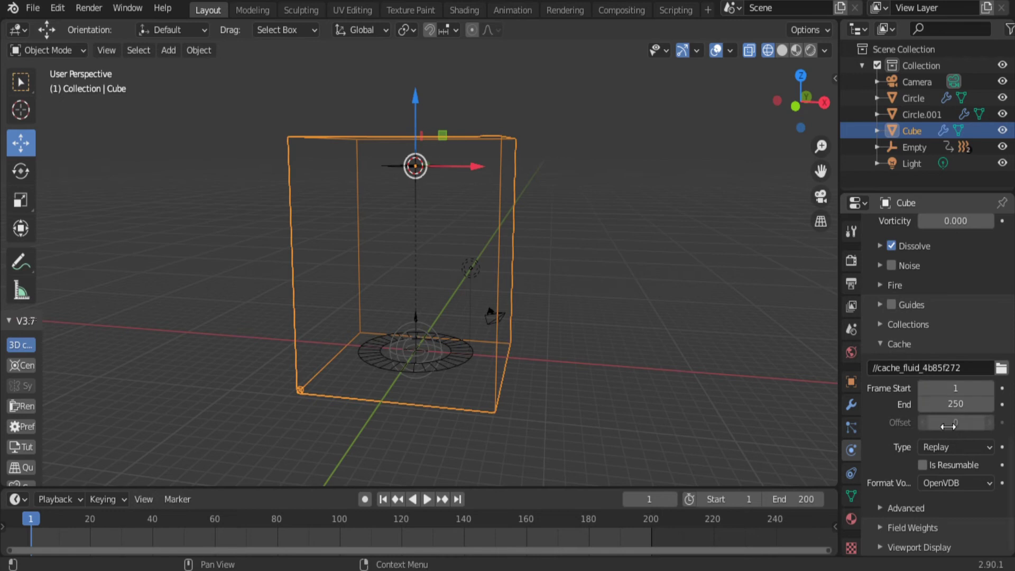
{"action": "left_click", "coordinate": [952, 447]}
{"action": "left_click", "coordinate": [947, 498]}
{"action": "scroll", "coordinate": [921, 430], "scroll_direction": "up", "scroll_amount": 3}
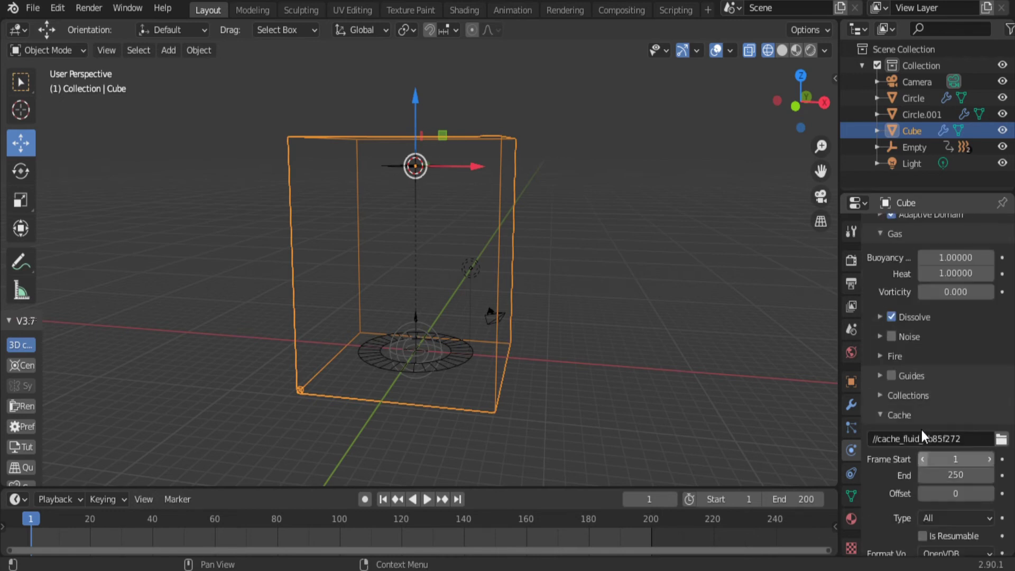
{"action": "left_click", "coordinate": [401, 167]}
{"action": "left_click", "coordinate": [951, 336]}
- Make the top circle a Smoke flow object with Inflow behavior and a pale pink smoke colour
{"action": "left_click", "coordinate": [943, 478]}
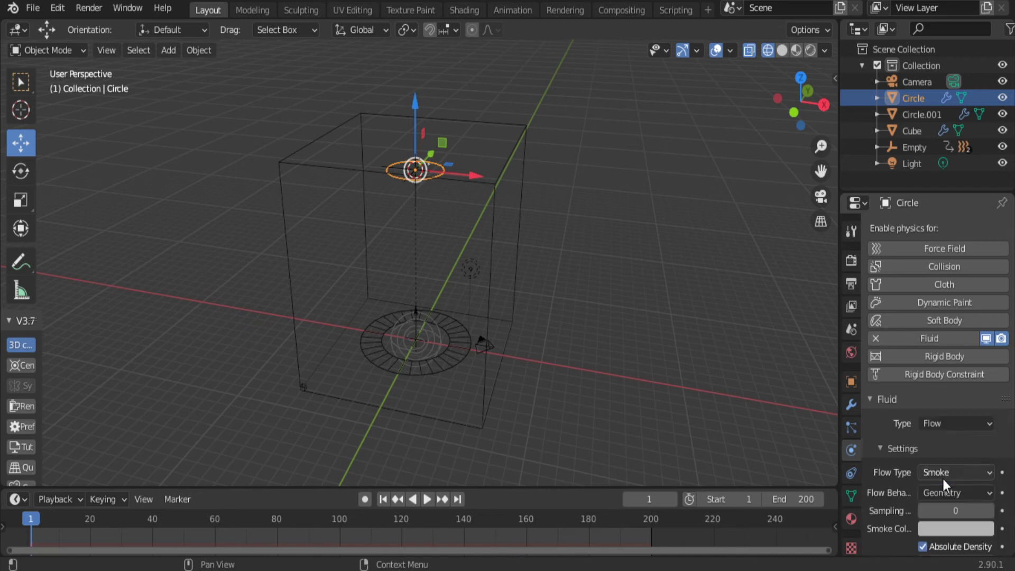
{"action": "left_click", "coordinate": [946, 472]}
{"action": "left_click", "coordinate": [948, 455]}
{"action": "left_click", "coordinate": [952, 493]}
{"action": "left_click", "coordinate": [928, 438]}
{"action": "scroll", "coordinate": [926, 454], "scroll_direction": "down", "scroll_amount": 5}
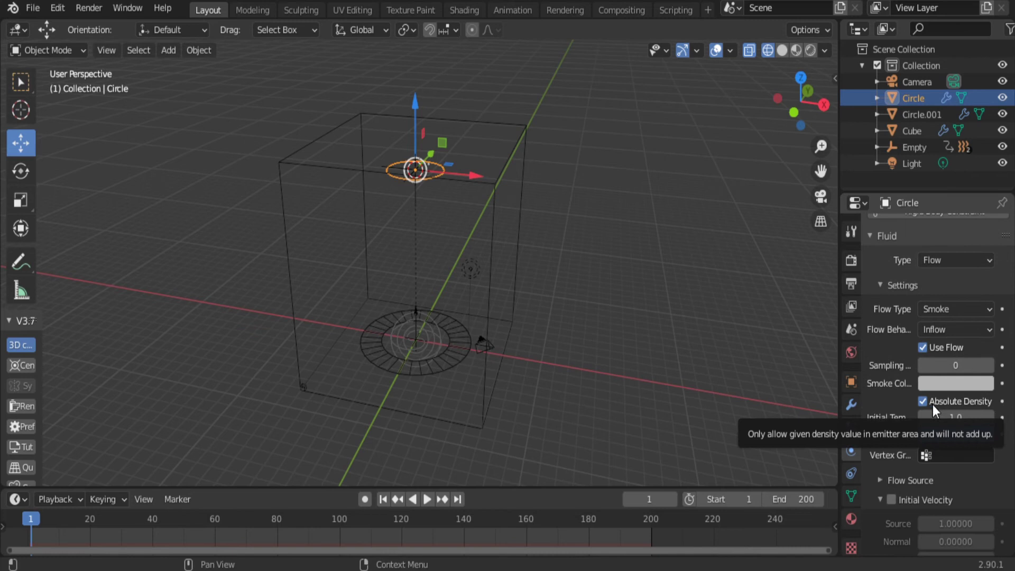
{"action": "left_click", "coordinate": [945, 385]}
{"action": "mouse_move", "coordinate": [931, 249]}
{"action": "left_mouse_down"}
{"action": "mouse_move", "coordinate": [910, 239]}
{"action": "mouse_move", "coordinate": [922, 221]}
{"action": "left_mouse_up"}
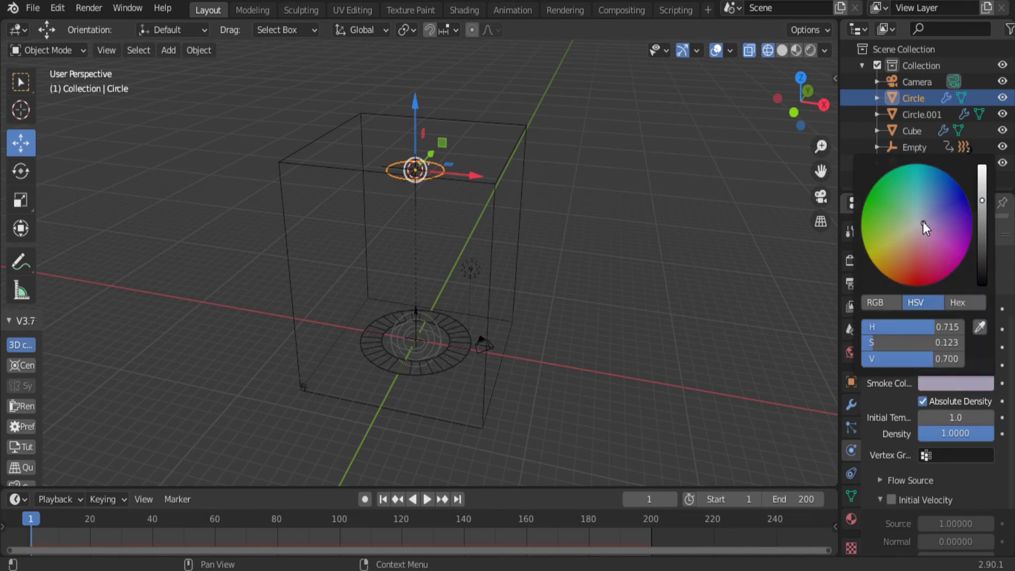
- Set the flow source to Particle System using ParticleSettings
{"action": "scroll", "coordinate": [883, 426], "scroll_direction": "down", "scroll_amount": 3}
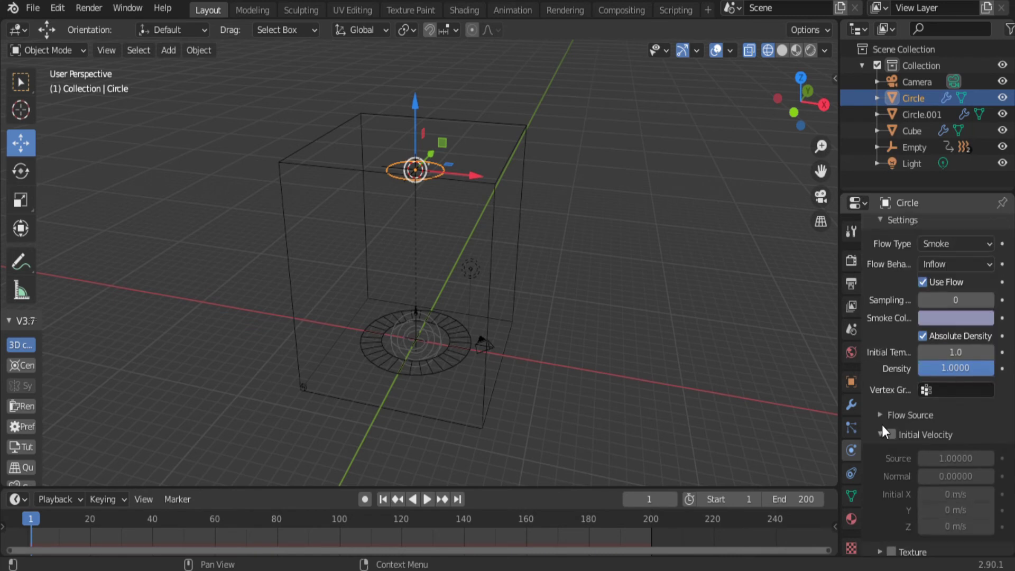
{"action": "left_click", "coordinate": [878, 411]}
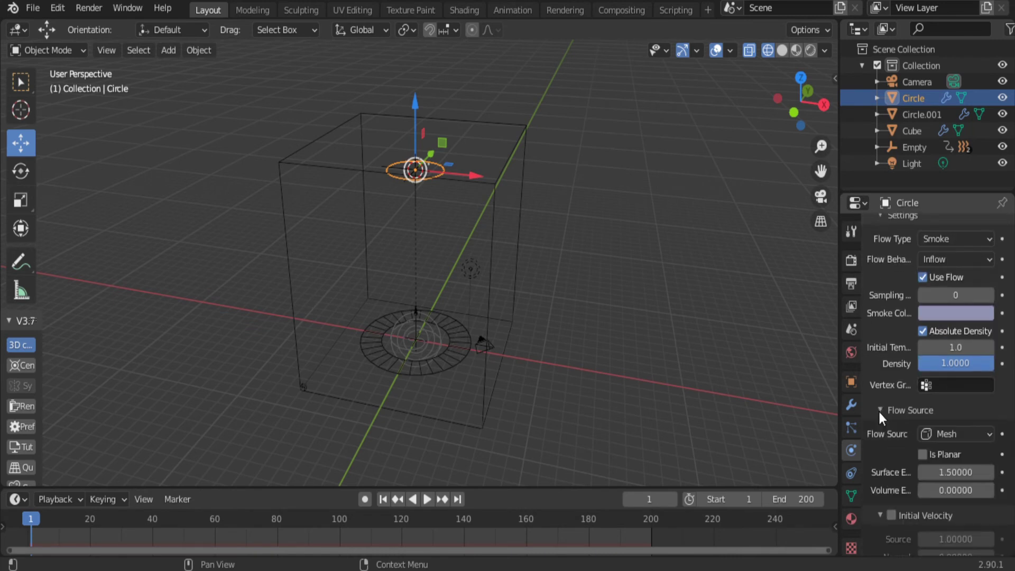
{"action": "left_click", "coordinate": [951, 435]}
{"action": "left_click", "coordinate": [941, 469]}
{"action": "left_click", "coordinate": [952, 455]}
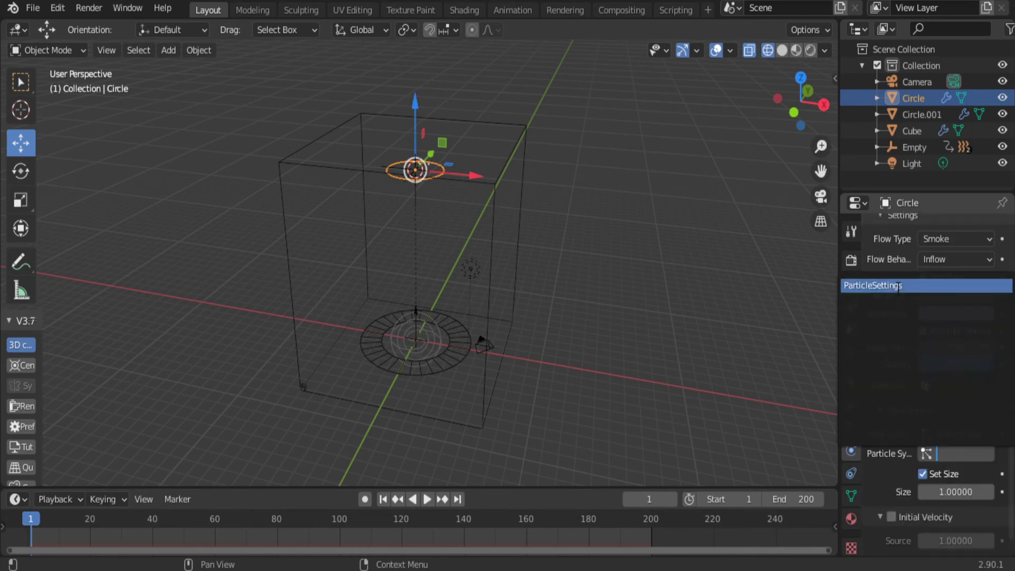
{"action": "key", "text": "Return"}
{"action": "scroll", "coordinate": [897, 417], "scroll_direction": "down", "scroll_amount": 1}
{"action": "scroll", "coordinate": [896, 418], "scroll_direction": "up", "scroll_amount": 4}
{"action": "scroll", "coordinate": [897, 417], "scroll_direction": "up", "scroll_amount": 1}
{"action": "scroll", "coordinate": [896, 415], "scroll_direction": "down", "scroll_amount": 1}
{"action": "scroll", "coordinate": [897, 414], "scroll_direction": "down", "scroll_amount": 3}
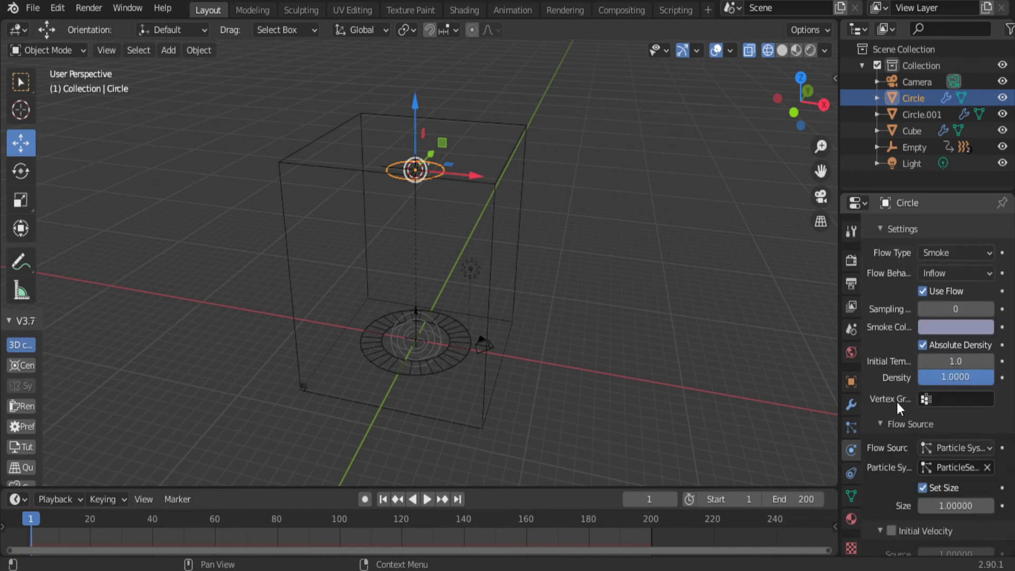
{"action": "scroll", "coordinate": [937, 331], "scroll_direction": "down", "scroll_amount": 1}
{"action": "left_click", "coordinate": [440, 345]}
- Make the ring Circle.001 an Inflow smoke flow sourced from its particle system
{"action": "left_click", "coordinate": [945, 333]}
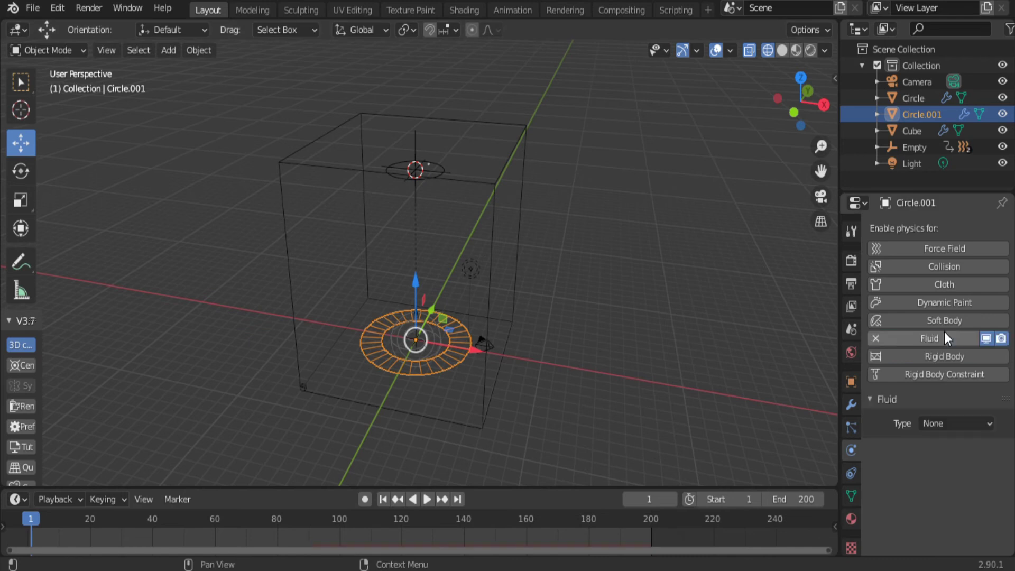
{"action": "left_click", "coordinate": [956, 424]}
{"action": "left_click", "coordinate": [947, 478]}
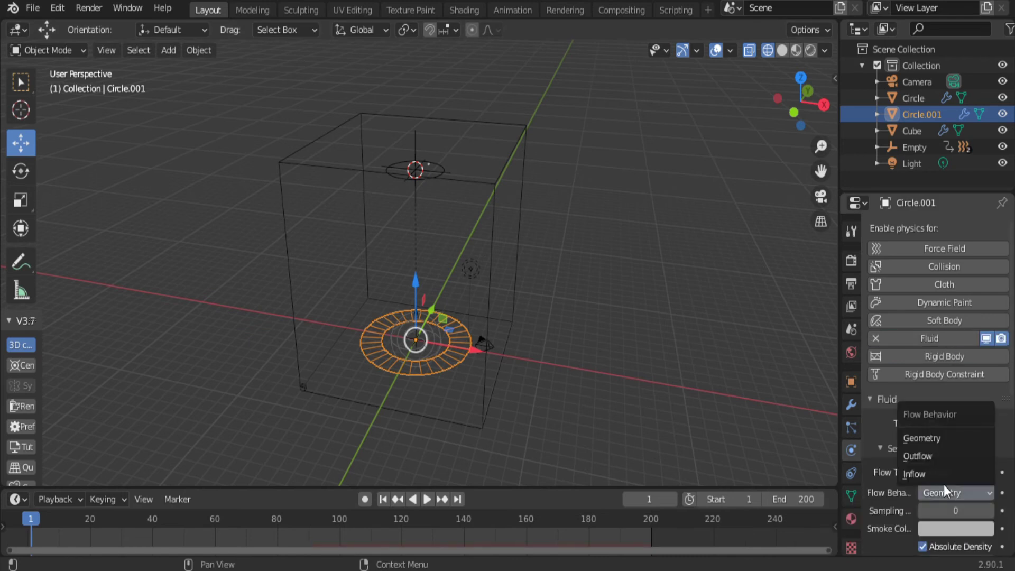
{"action": "left_click", "coordinate": [941, 474]}
{"action": "scroll", "coordinate": [936, 470], "scroll_direction": "down", "scroll_amount": 2}
{"action": "scroll", "coordinate": [931, 468], "scroll_direction": "down", "scroll_amount": 5}
{"action": "scroll", "coordinate": [931, 469], "scroll_direction": "down", "scroll_amount": 1}
{"action": "left_click", "coordinate": [941, 405]}
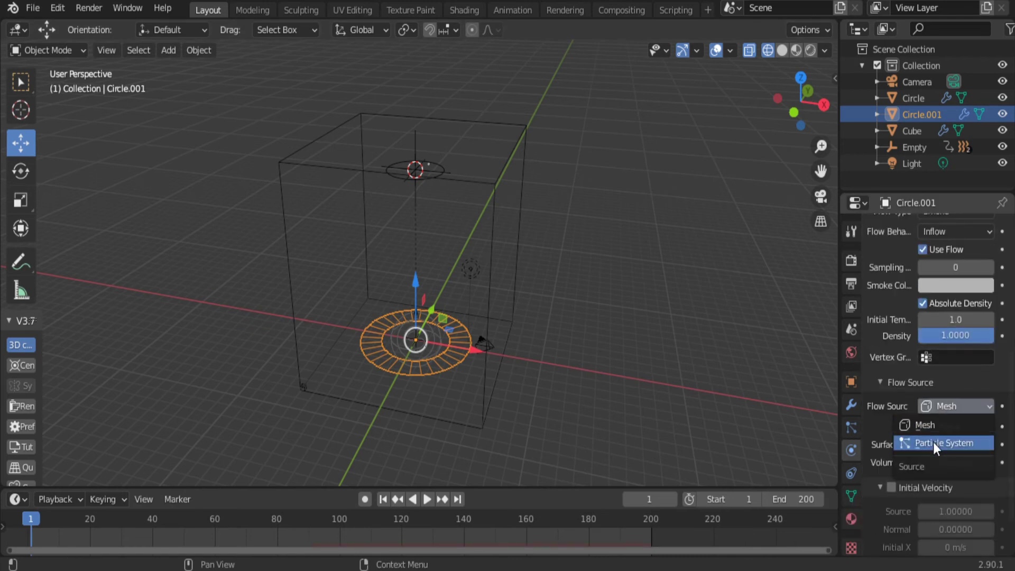
{"action": "left_click", "coordinate": [934, 442]}
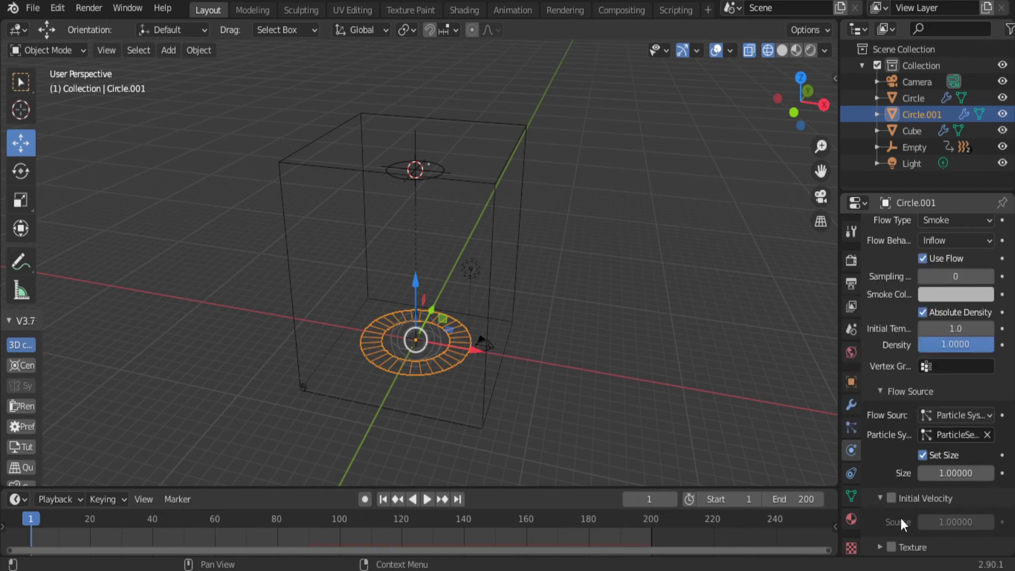
- Play the animation to preview the smoke plume, then rewind to frame 1
{"action": "left_click", "coordinate": [427, 500]}
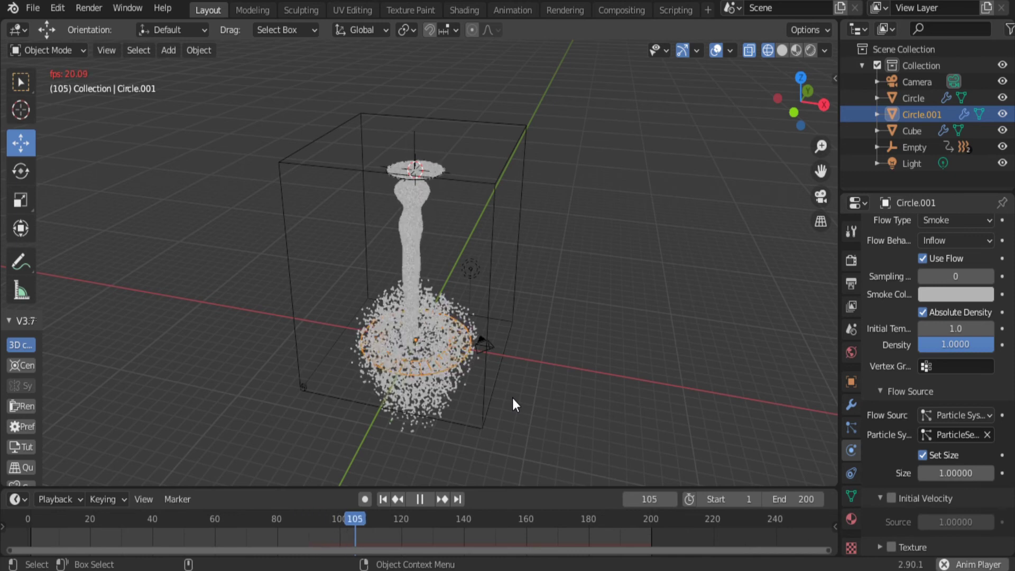
{"action": "middle_click_drag", "start_coordinate": [506, 394], "coordinate": [519, 366]}
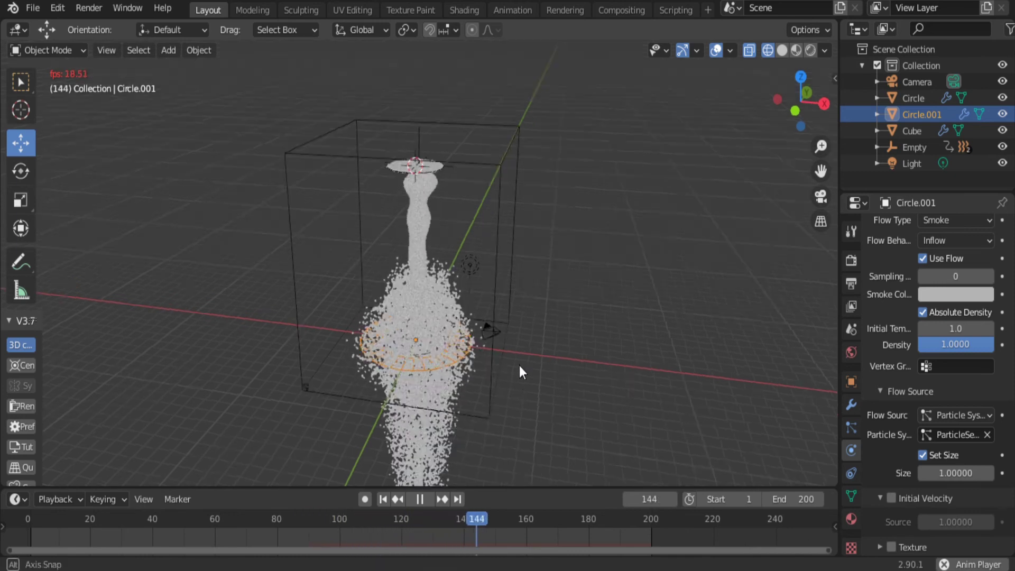
{"action": "left_click", "coordinate": [422, 499]}
{"action": "left_click", "coordinate": [384, 499]}
{"action": "middle_click_drag", "start_coordinate": [556, 418], "coordinate": [592, 326]}
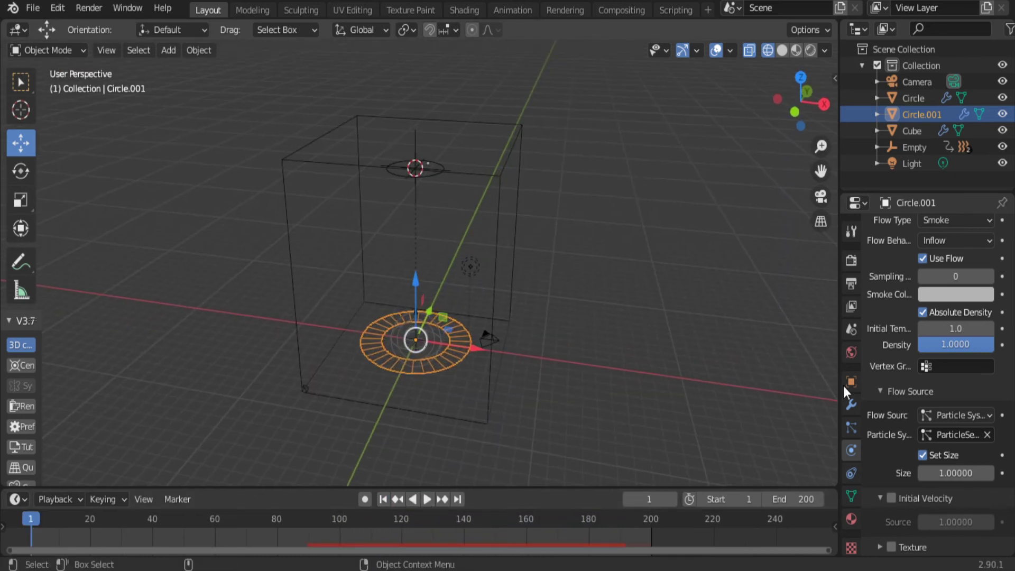
{"action": "scroll", "coordinate": [887, 451], "scroll_direction": "up", "scroll_amount": 8}
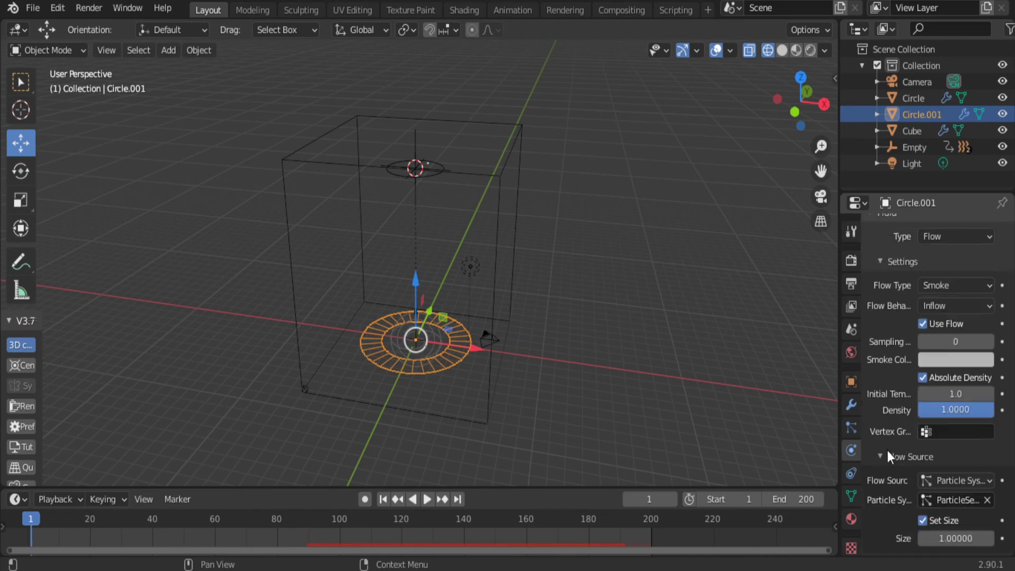
{"action": "scroll", "coordinate": [887, 449], "scroll_direction": "down", "scroll_amount": 3}
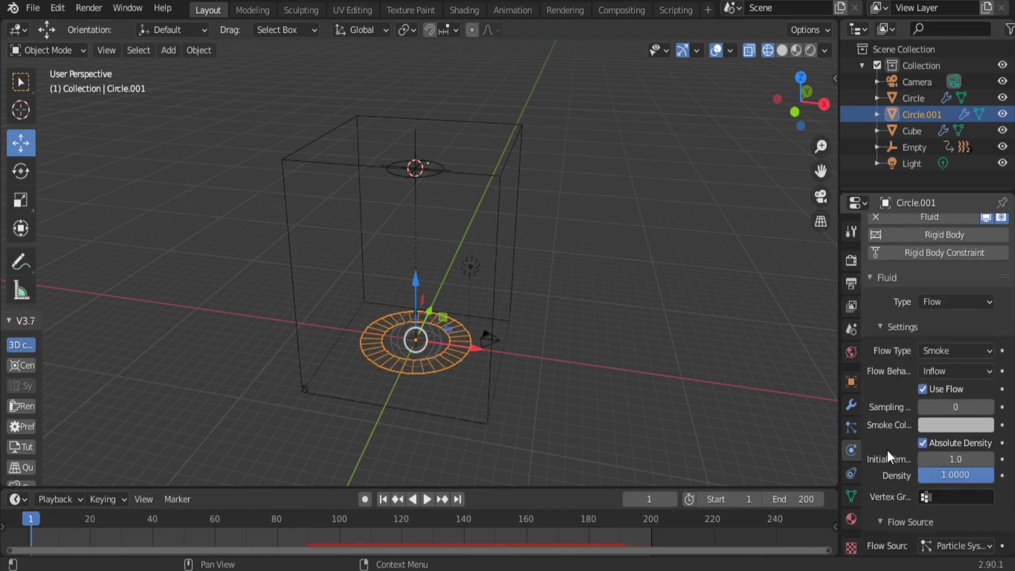
- Set the sampling substeps to 1 on both emitter circles
{"action": "left_click", "coordinate": [989, 407]}
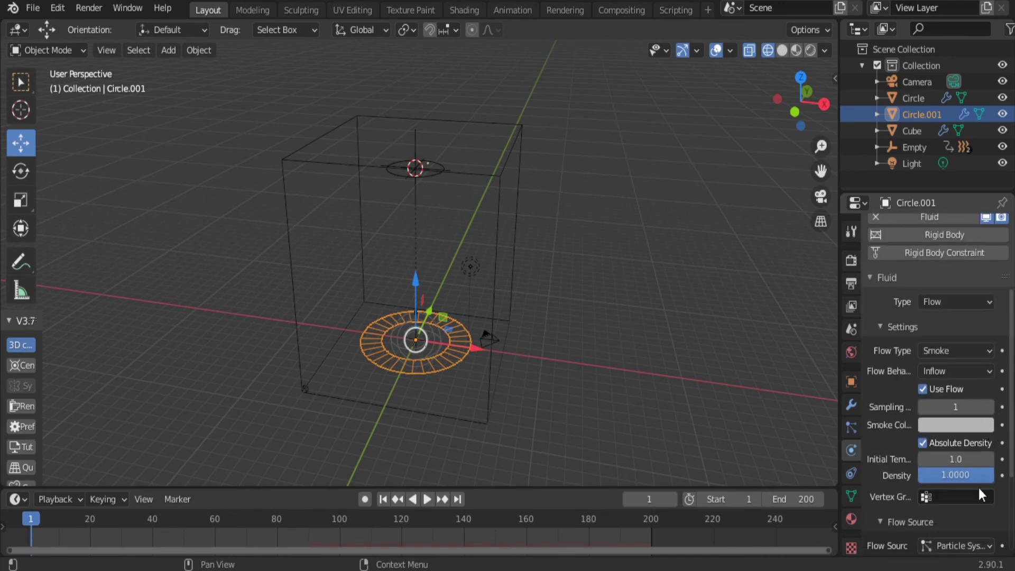
{"action": "left_click", "coordinate": [427, 179]}
{"action": "scroll", "coordinate": [875, 447], "scroll_direction": "down", "scroll_amount": 3}
{"action": "scroll", "coordinate": [874, 448], "scroll_direction": "down", "scroll_amount": 2}
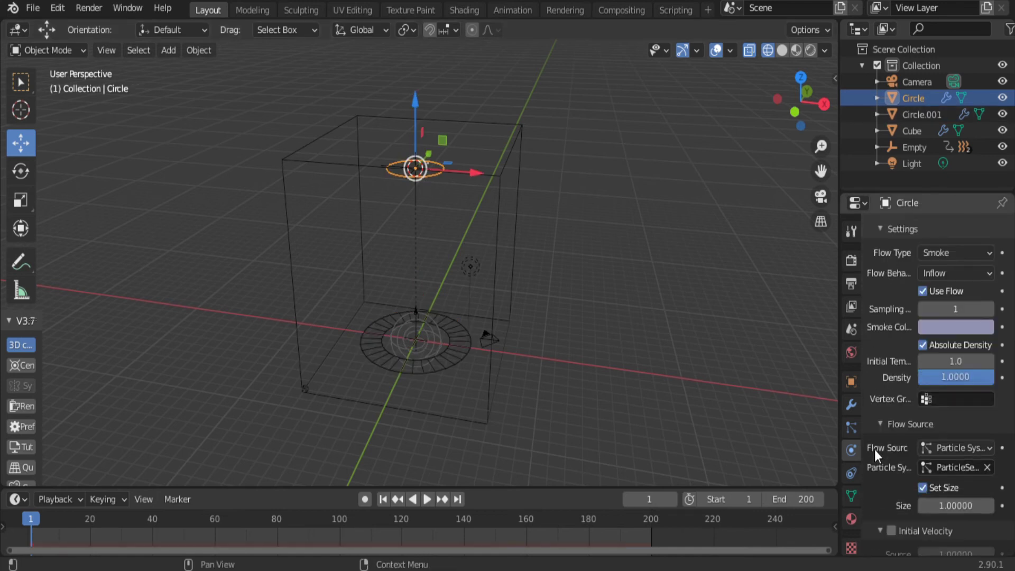
{"action": "scroll", "coordinate": [872, 399], "scroll_direction": "down", "scroll_amount": 2}
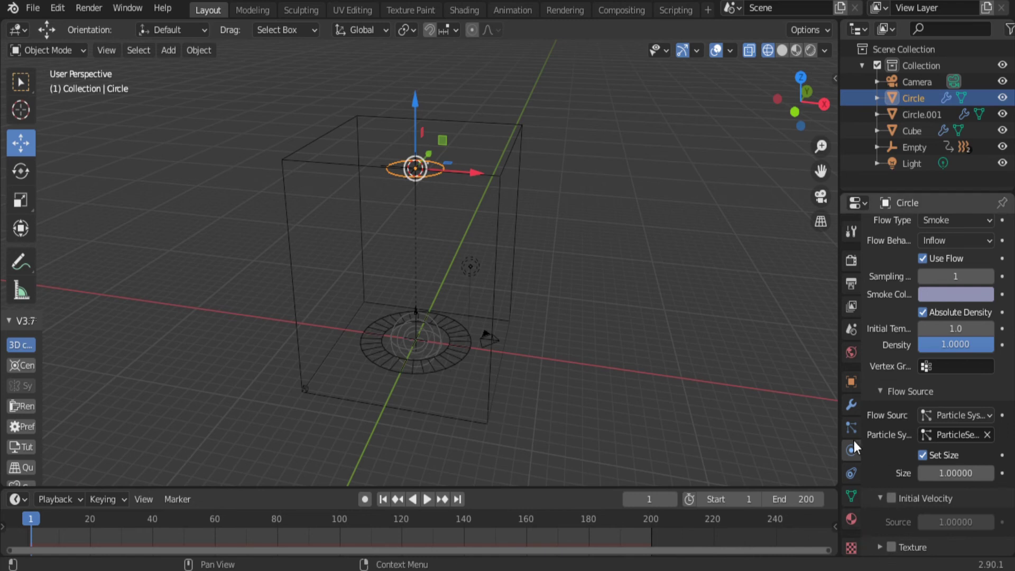
{"action": "left_click", "coordinate": [504, 215]}
- Set the domain's cache end frame to 200
{"action": "scroll", "coordinate": [937, 405], "scroll_direction": "down", "scroll_amount": 8}
{"action": "scroll", "coordinate": [938, 405], "scroll_direction": "down", "scroll_amount": 4}
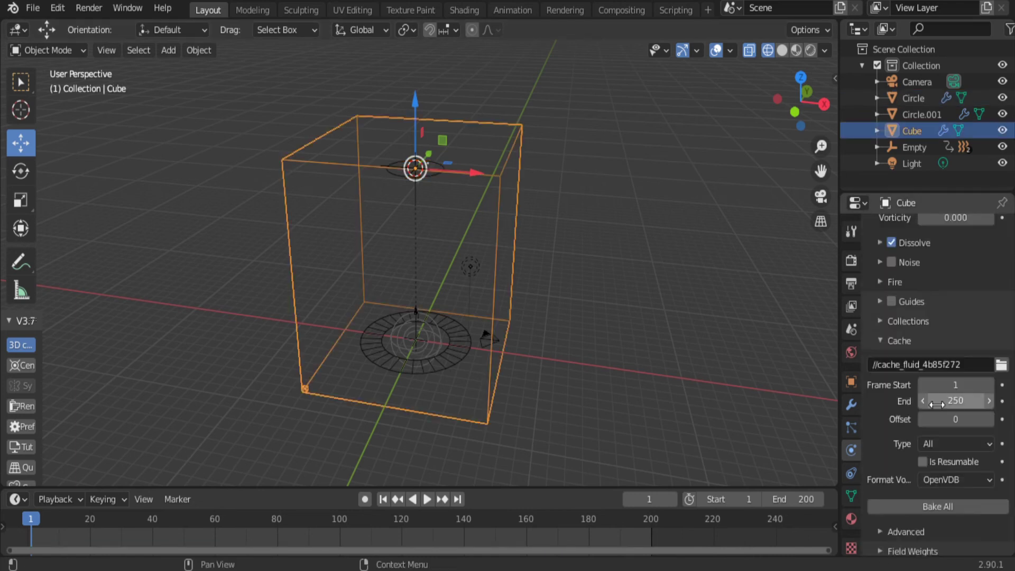
{"action": "scroll", "coordinate": [937, 406], "scroll_direction": "down", "scroll_amount": 1}
{"action": "left_click", "coordinate": [947, 377]}
{"action": "type", "text": "200"}
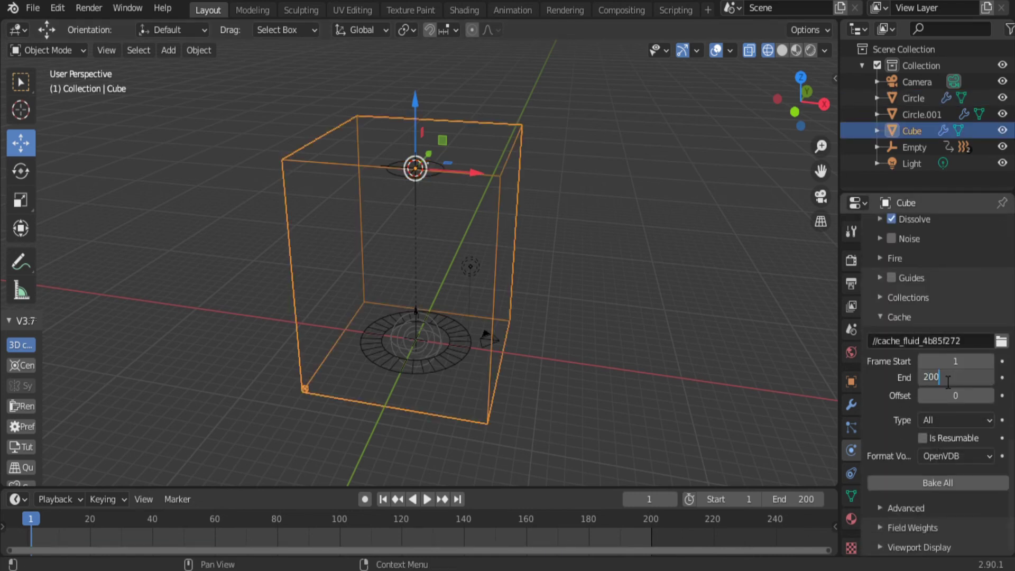
- Bake all of the smoke simulation, then play back the baked smoke
{"action": "scroll", "coordinate": [909, 365], "scroll_direction": "up", "scroll_amount": 3}
{"action": "scroll", "coordinate": [909, 365], "scroll_direction": "up", "scroll_amount": 7}
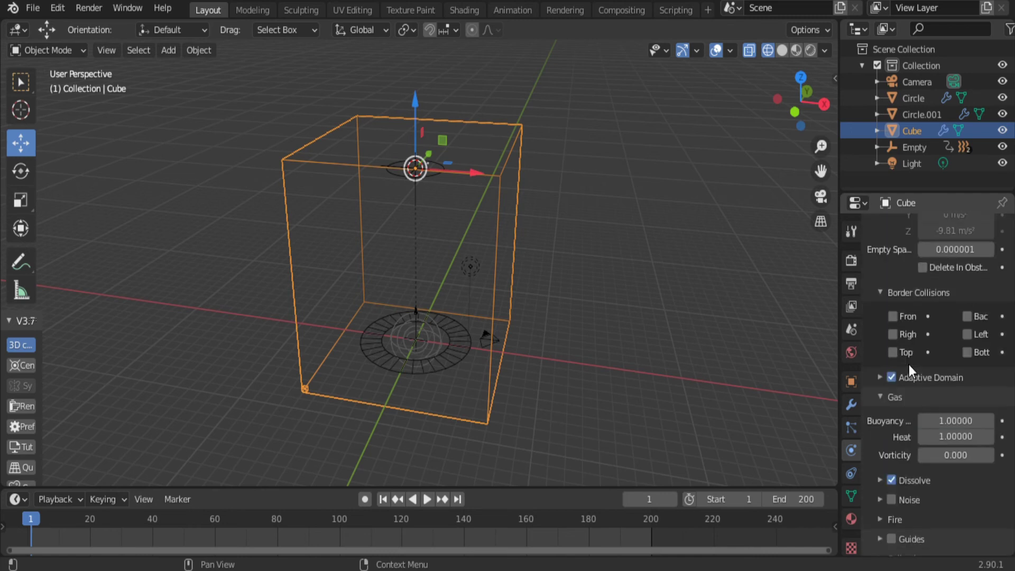
{"action": "scroll", "coordinate": [909, 365], "scroll_direction": "down", "scroll_amount": 6}
{"action": "scroll", "coordinate": [909, 369], "scroll_direction": "down", "scroll_amount": 6}
{"action": "left_click", "coordinate": [928, 483]}
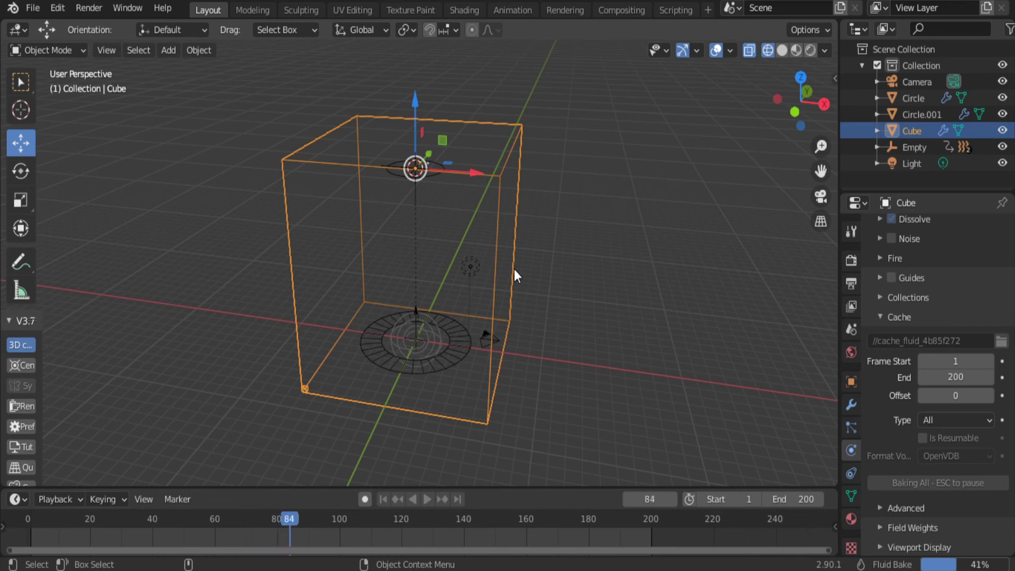
{"action": "key", "text": "Escape"}
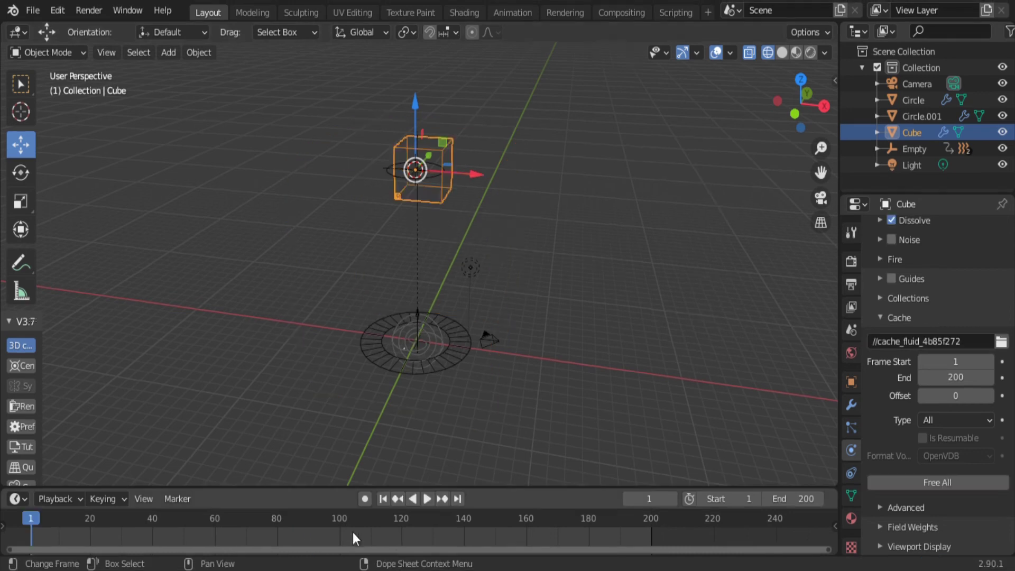
{"action": "left_click", "coordinate": [426, 500]}
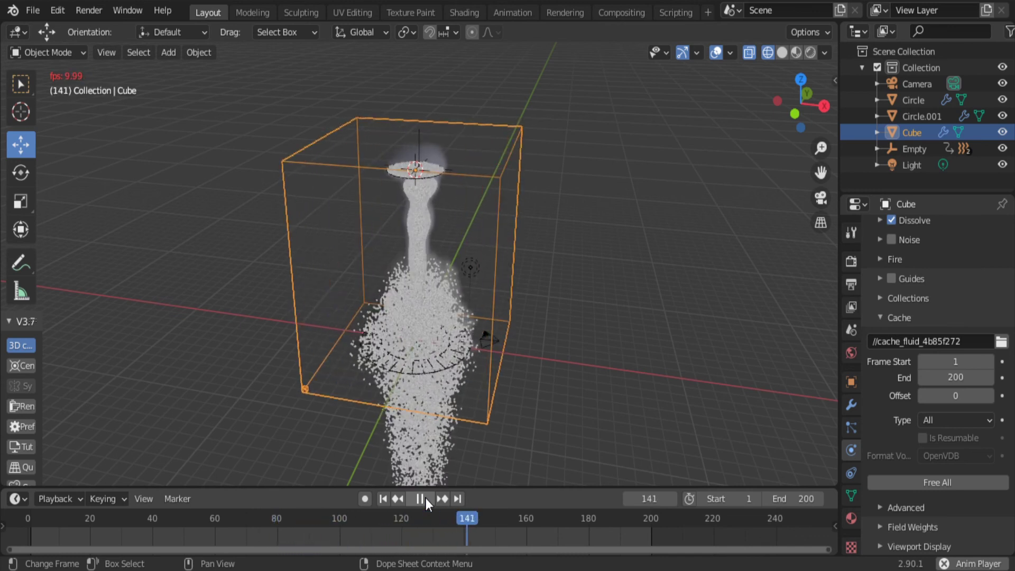
- Hide Circle.001, Circle and Cube in the viewport and test-play the smoke from frame 1
{"action": "left_click", "coordinate": [426, 498]}
{"action": "left_click", "coordinate": [383, 498]}
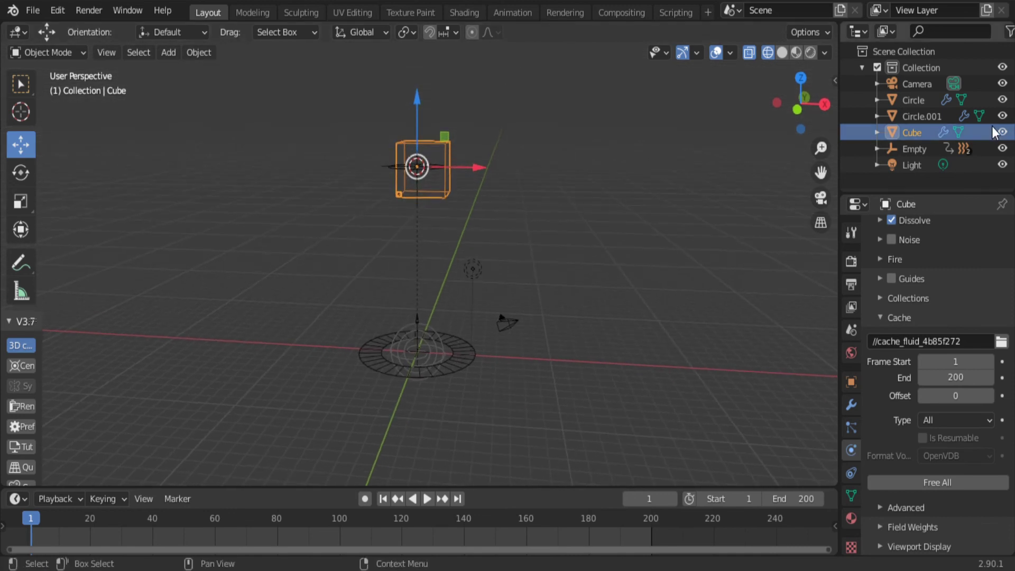
{"action": "left_click", "coordinate": [1010, 32]}
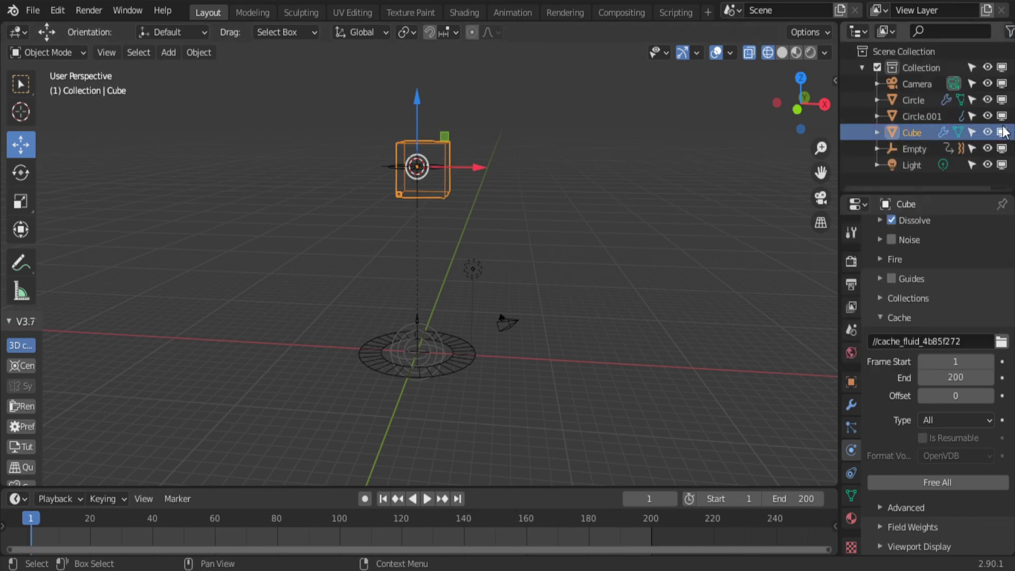
{"action": "left_click", "coordinate": [1002, 116]}
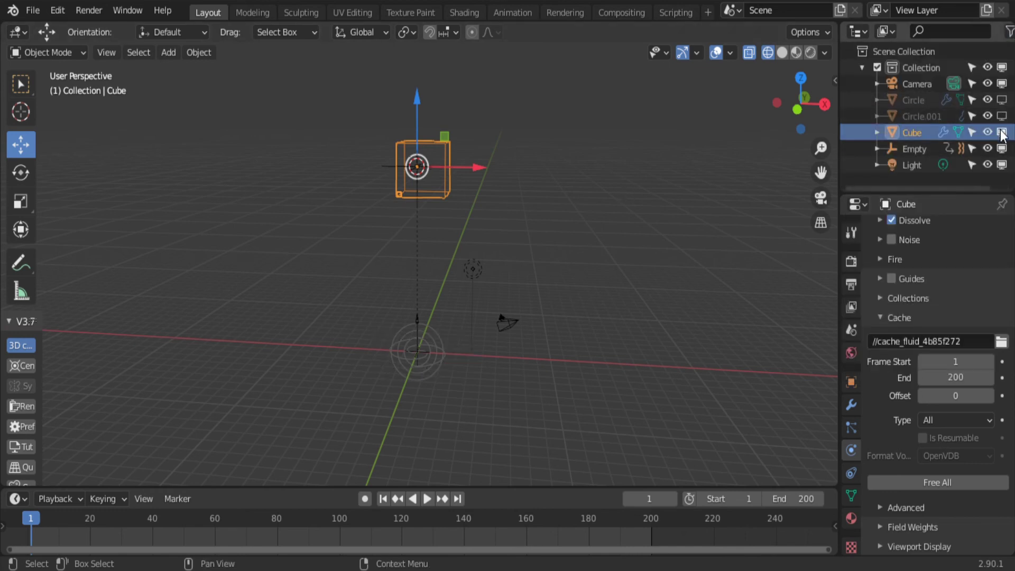
{"action": "left_click", "coordinate": [1003, 132]}
{"action": "left_click", "coordinate": [425, 501]}
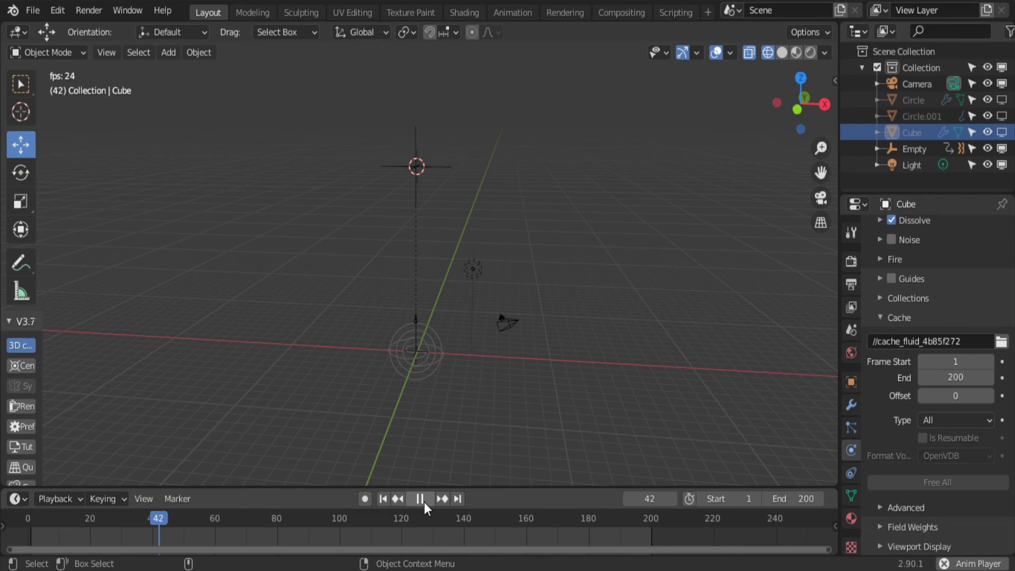
{"action": "left_click", "coordinate": [425, 502]}
{"action": "left_click", "coordinate": [383, 499]}
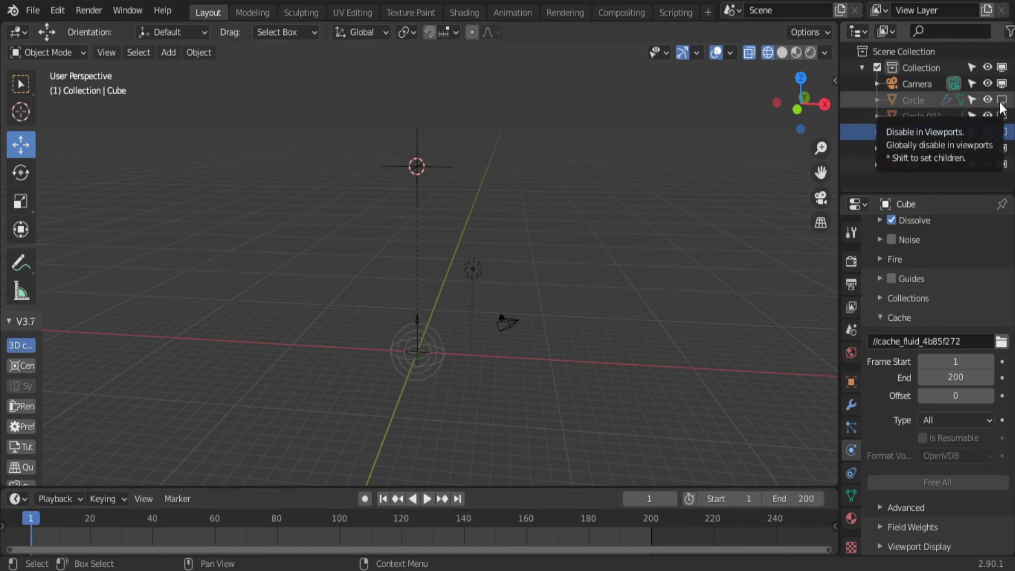
- Restore viewport visibility, disable rendering of Circle and Circle.001, and replay the smoke
{"action": "left_click", "coordinate": [1002, 100]}
{"action": "left_click", "coordinate": [1003, 132]}
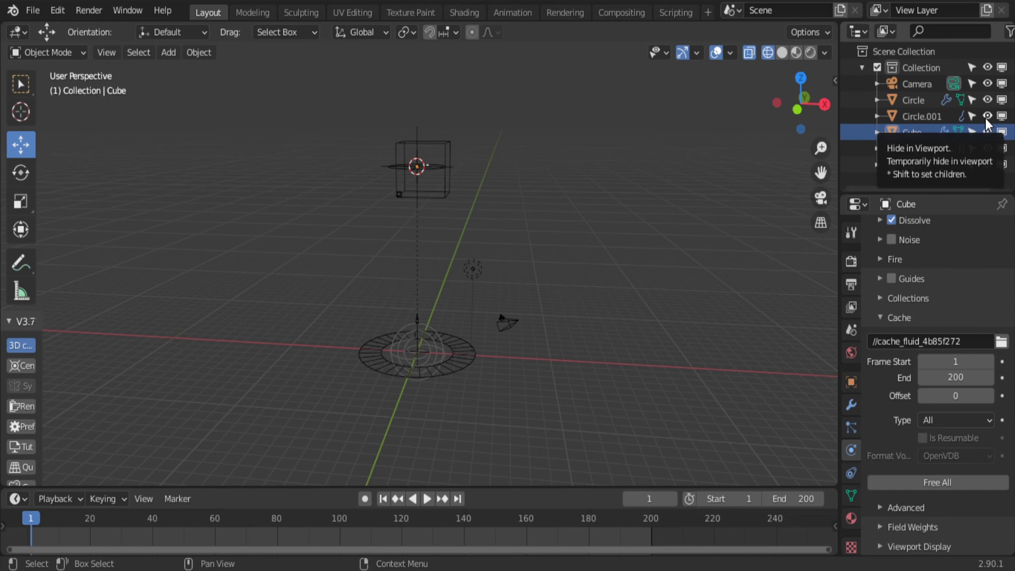
{"action": "left_click", "coordinate": [1010, 32]}
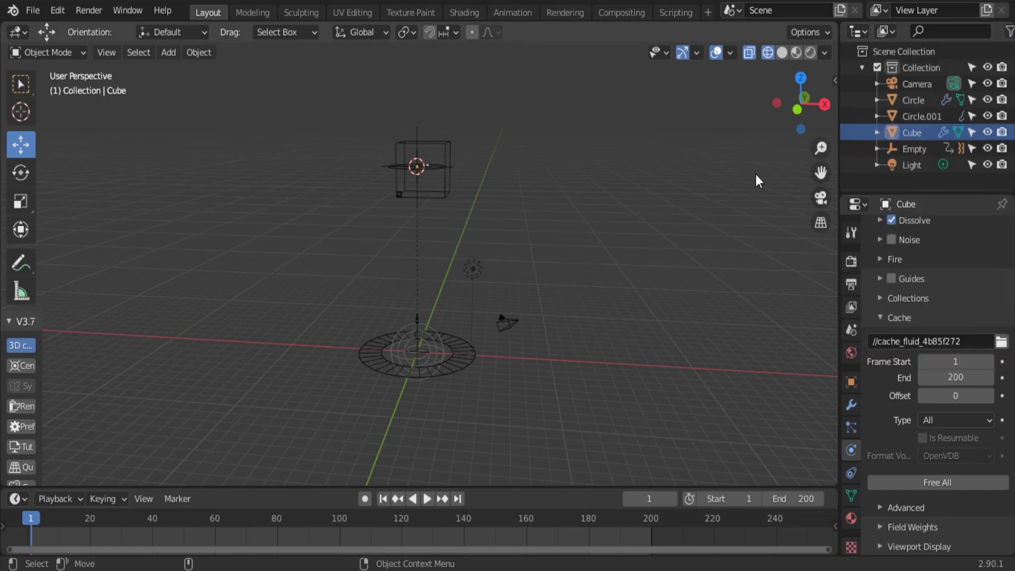
{"action": "left_click_drag", "start_coordinate": [1002, 118], "coordinate": [1003, 99]}
{"action": "left_click", "coordinate": [424, 500]}
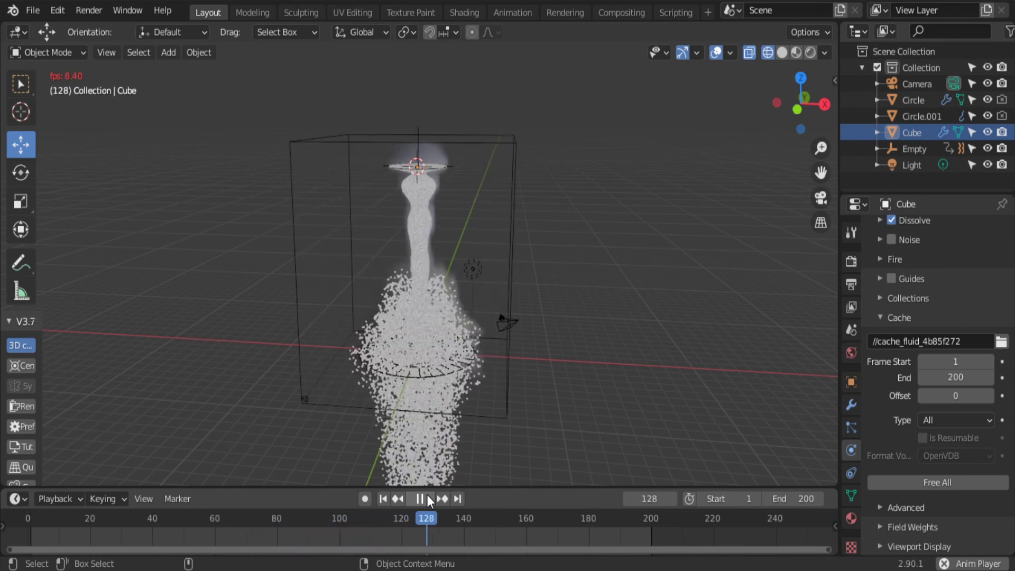
{"action": "left_click", "coordinate": [427, 497]}
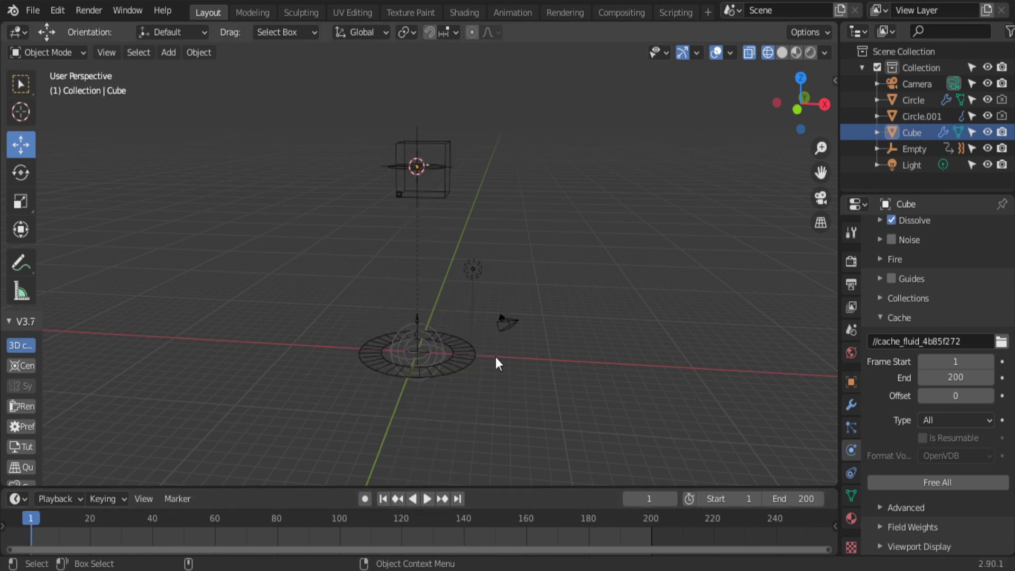
- View through the scene camera and tilt it to a lower, more horizontal angle
{"action": "key", "text": "KP_0"}
{"action": "key", "text": "n"}
{"action": "scroll", "coordinate": [831, 199], "scroll_direction": "down", "scroll_amount": 2, "text": "ctrl"}
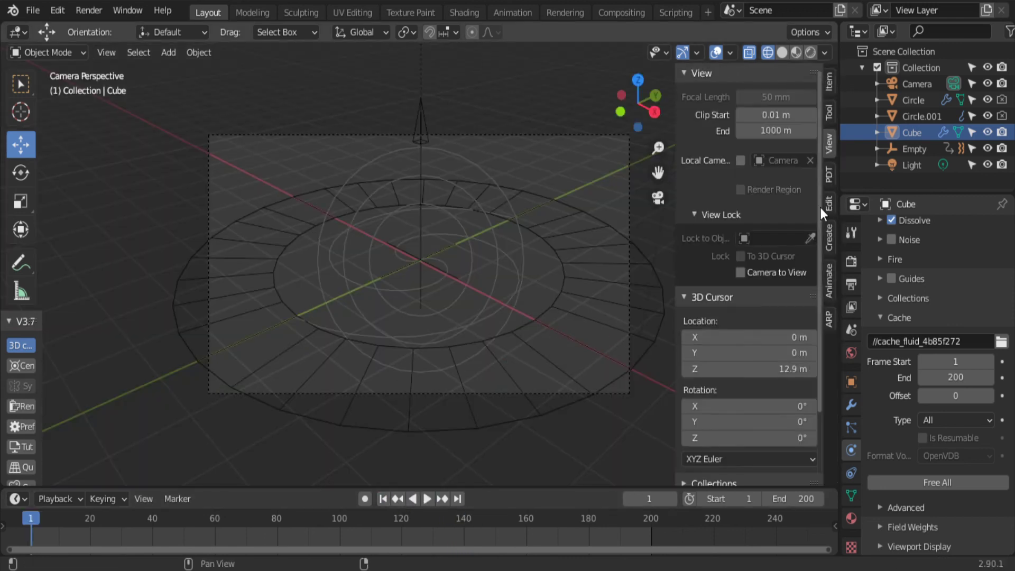
{"action": "key", "text": "n"}
{"action": "scroll", "coordinate": [498, 265], "scroll_direction": "down", "scroll_amount": 2}
{"action": "scroll", "coordinate": [497, 265], "scroll_direction": "down", "scroll_amount": 2}
{"action": "mouse_move", "coordinate": [494, 262]}
{"action": "middle_mouse_down"}
{"action": "mouse_move", "coordinate": [462, 290]}
{"action": "mouse_move", "coordinate": [497, 315]}
{"action": "mouse_move", "coordinate": [493, 339]}
{"action": "mouse_move", "coordinate": [493, 276]}
{"action": "middle_mouse_up"}
- Convert the light to an Area light, raise it, and add a copy rotated toward the smoke
{"action": "left_click", "coordinate": [497, 248]}
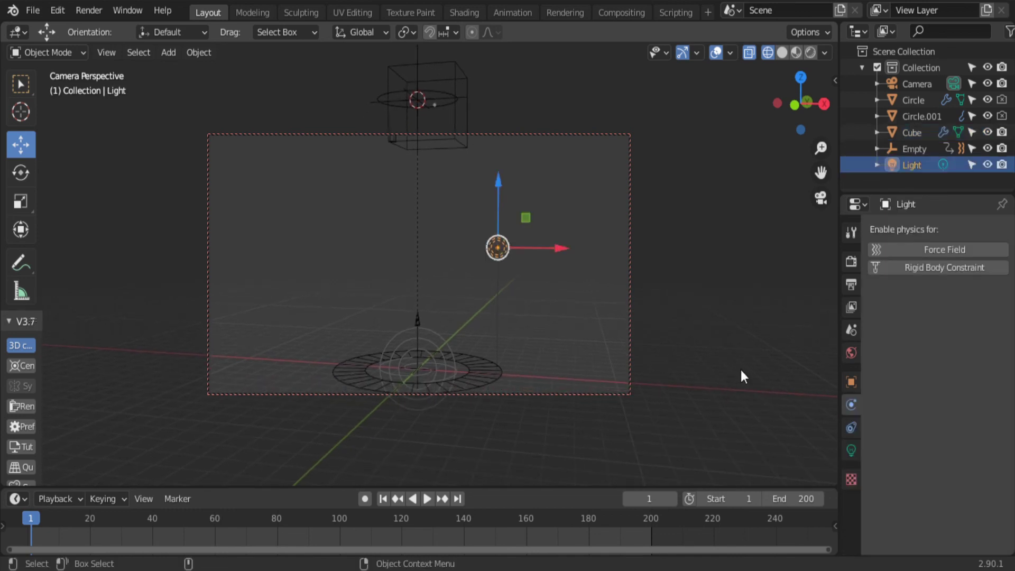
{"action": "left_click", "coordinate": [851, 451]}
{"action": "left_click", "coordinate": [991, 297]}
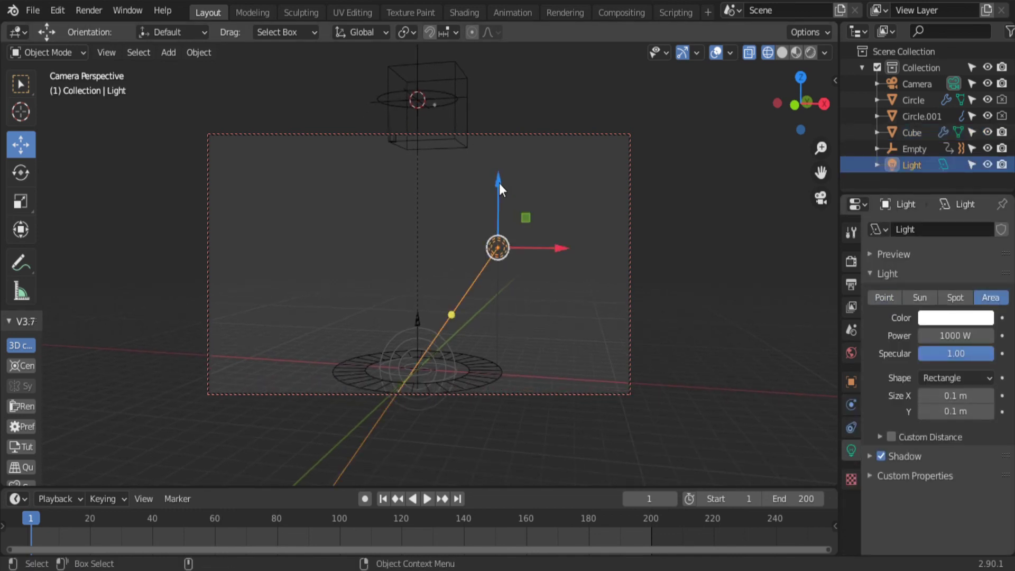
{"action": "left_click_drag", "start_coordinate": [499, 183], "coordinate": [500, 38]}
{"action": "key", "text": "shift+d"}
{"action": "left_click", "coordinate": [298, 238]}
{"action": "key", "text": "r"}
{"action": "left_click", "coordinate": [693, 145]}
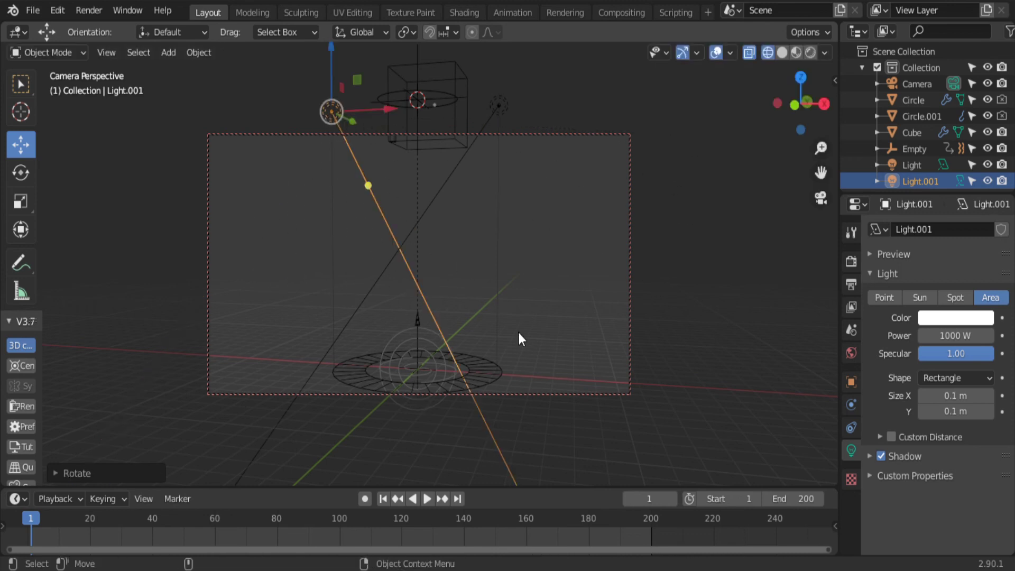
- Switch the render engine to Cycles and preview the scene in rendered shading
{"action": "left_click", "coordinate": [851, 261]}
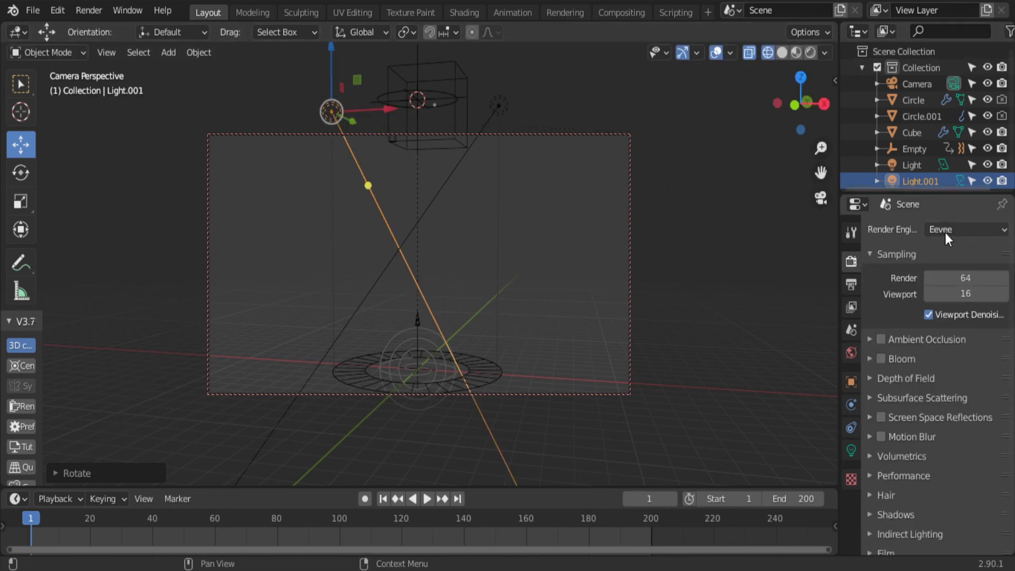
{"action": "left_click", "coordinate": [946, 230]}
{"action": "left_click", "coordinate": [946, 284]}
{"action": "left_click", "coordinate": [808, 52]}
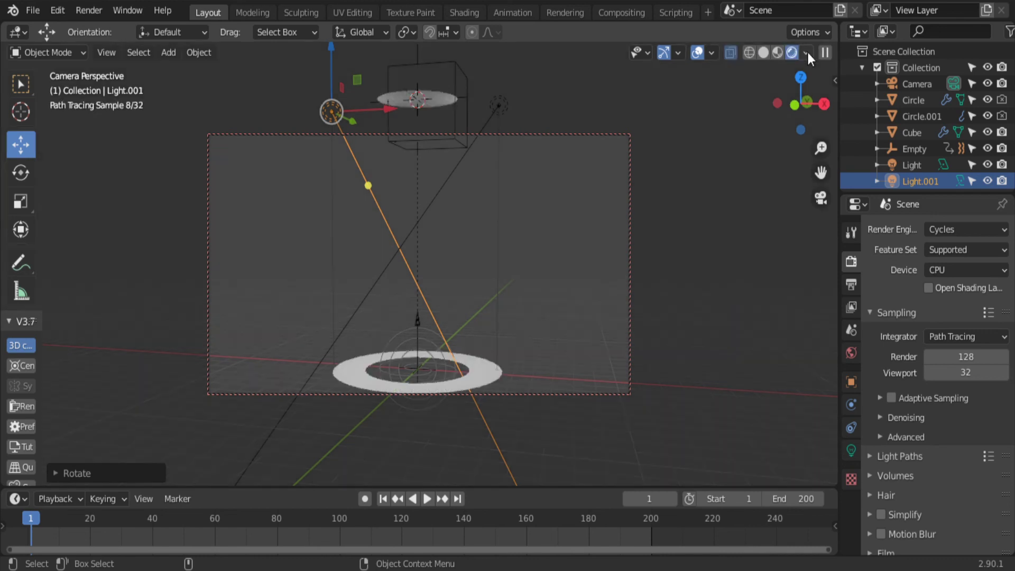
{"action": "left_click", "coordinate": [763, 53]}
- Preview frame 65 rendered, then save the project as Tuto.blend
{"action": "left_click", "coordinate": [231, 518]}
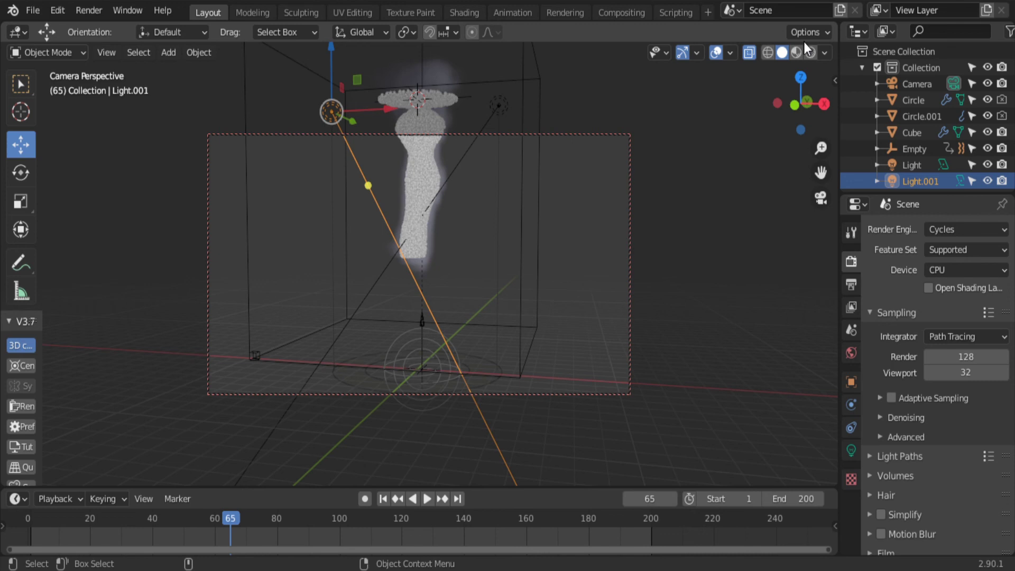
{"action": "left_click", "coordinate": [810, 53]}
{"action": "left_click", "coordinate": [765, 53]}
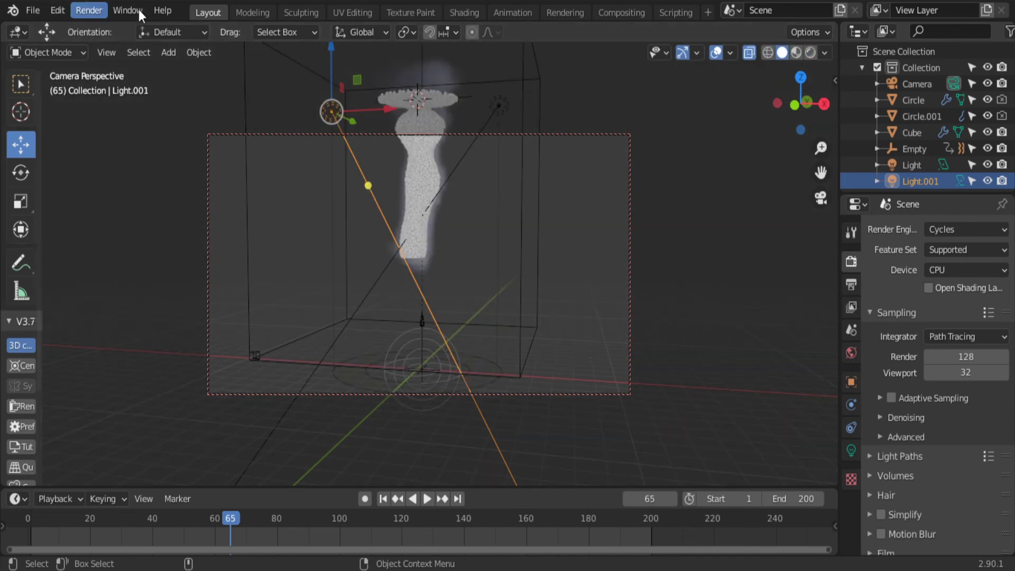
{"action": "left_click", "coordinate": [37, 11]}
{"action": "left_click", "coordinate": [64, 122]}
- Give the domain cube a new material and delete its Principled BSDF node
{"action": "left_click", "coordinate": [463, 12]}
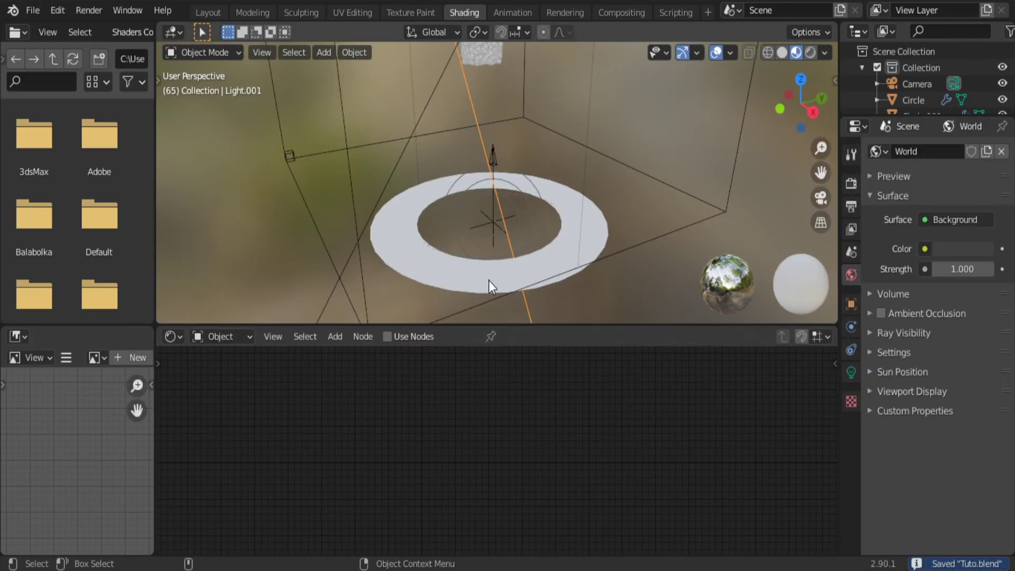
{"action": "left_click", "coordinate": [737, 141]}
{"action": "left_click", "coordinate": [550, 336]}
{"action": "key", "text": "x"}
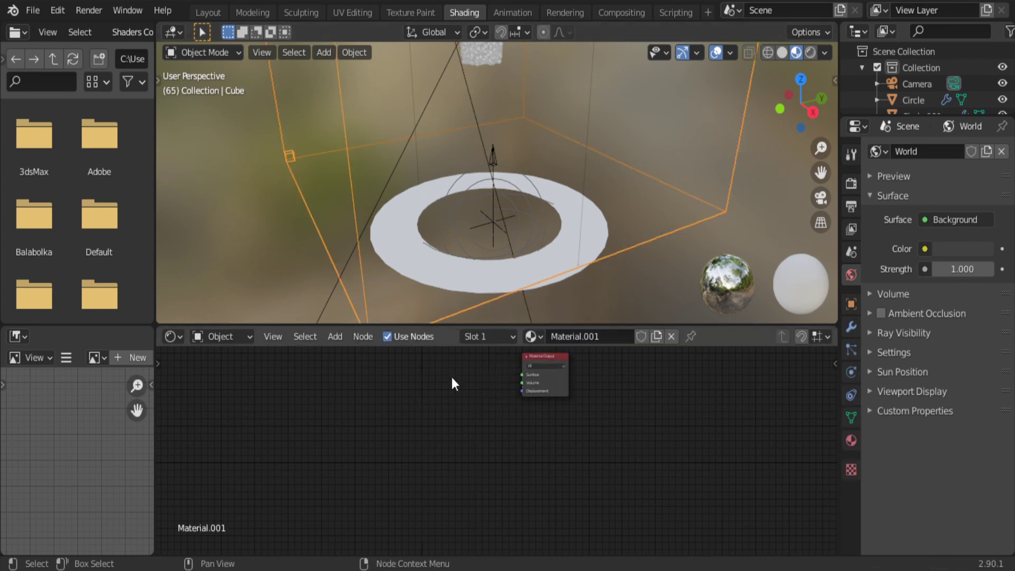
- Add a Principled Volume node and connect it to the Material Output's Volume input
{"action": "key", "text": "shift+a"}
{"action": "left_click", "coordinate": [452, 367]}
{"action": "type", "text": "prin"}
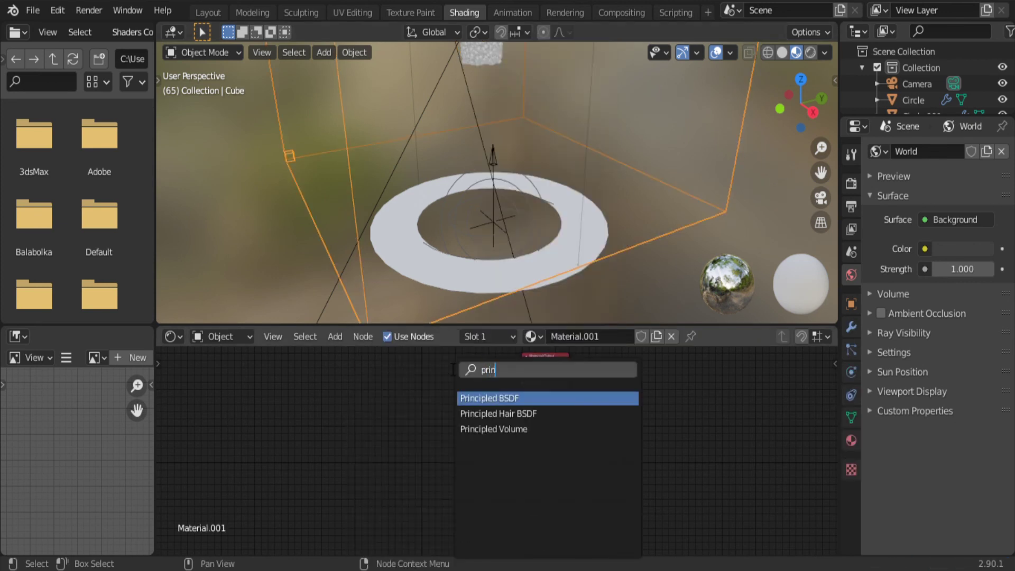
{"action": "key", "text": "Down"}
{"action": "key", "text": "Down"}
{"action": "key", "text": "Return"}
{"action": "left_click", "coordinate": [492, 394]}
{"action": "left_click_drag", "start_coordinate": [489, 390], "coordinate": [523, 382]}
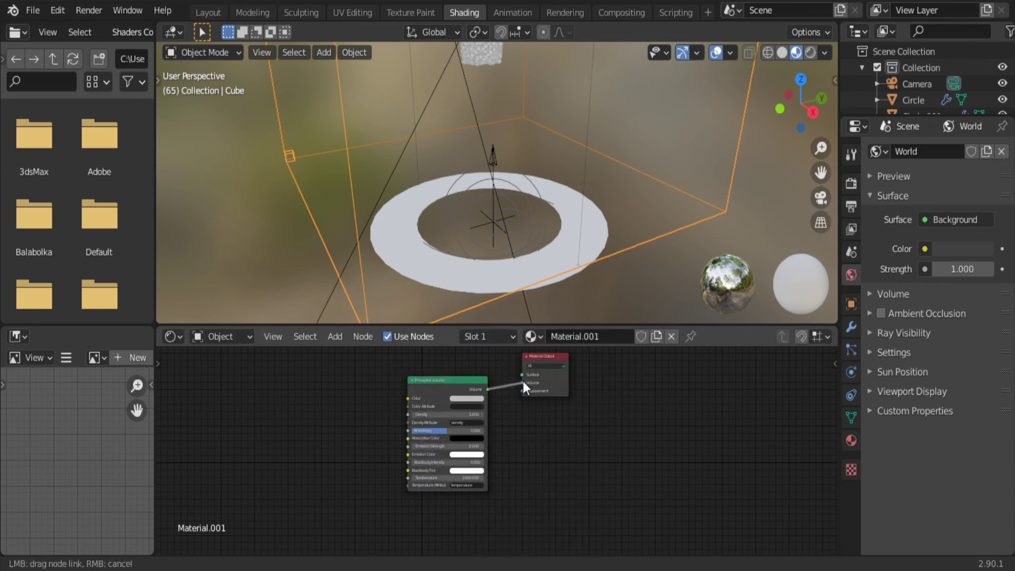
{"action": "left_click", "coordinate": [208, 13]}
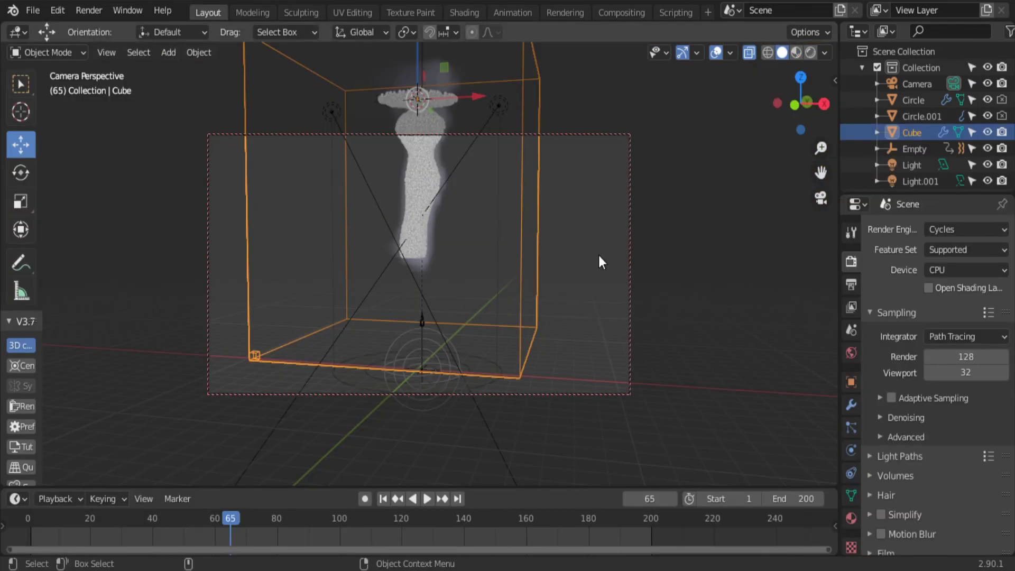
- Preview the smoke in Cycles, hide Circle and Circle.001, and render frame 128
{"action": "key", "text": "n"}
{"action": "key", "text": "n"}
{"action": "left_click", "coordinate": [807, 52]}
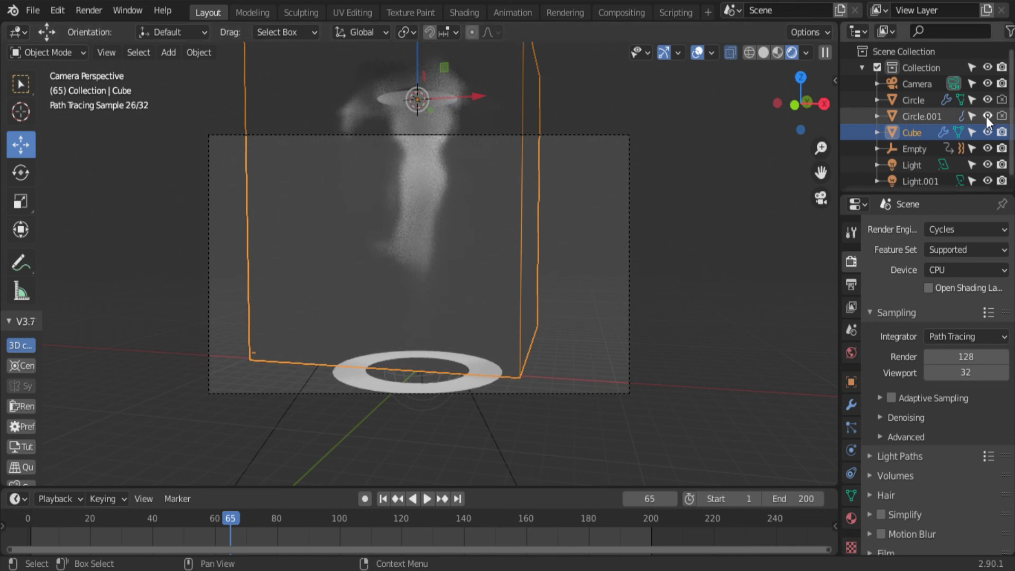
{"action": "left_click_drag", "start_coordinate": [987, 116], "coordinate": [987, 100]}
{"action": "left_click", "coordinate": [406, 519]}
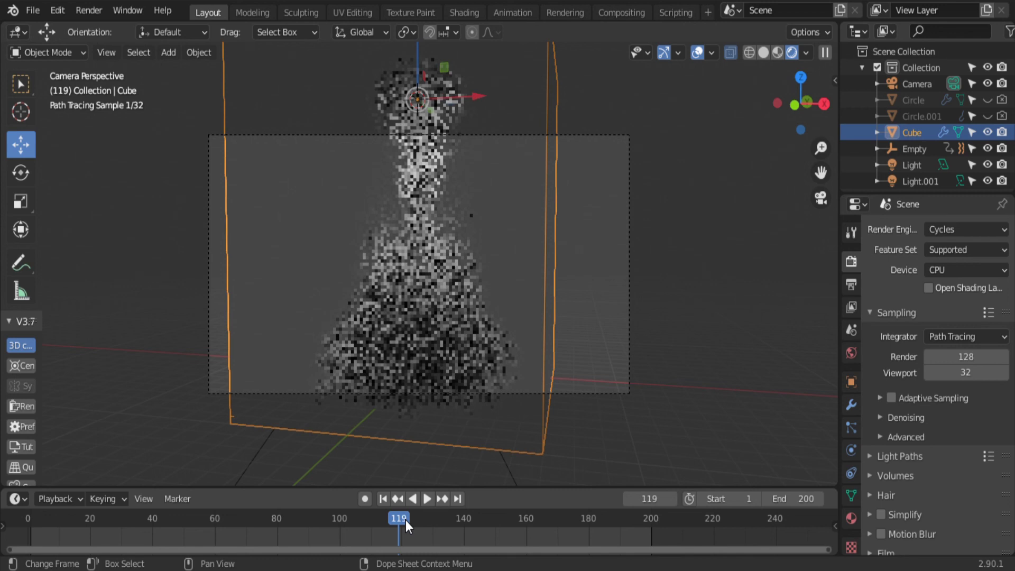
{"action": "left_click_drag", "start_coordinate": [405, 519], "coordinate": [427, 520]}
{"action": "left_click", "coordinate": [764, 53]}
{"action": "left_click", "coordinate": [89, 10]}
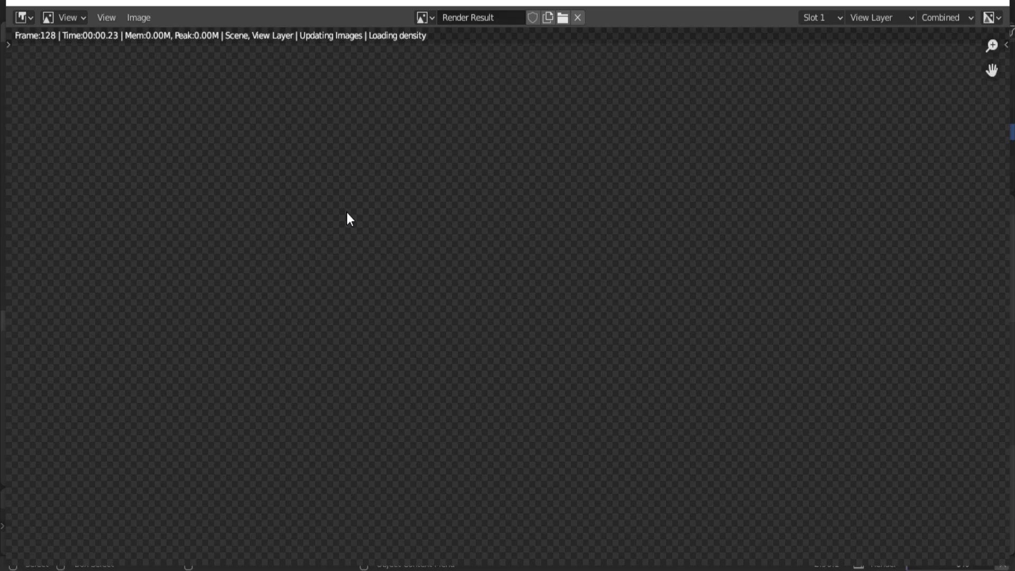
- Switch the render engine to Eevee with Ambient Occlusion and Bloom, previewing it rendered
{"action": "key", "text": "Escape"}
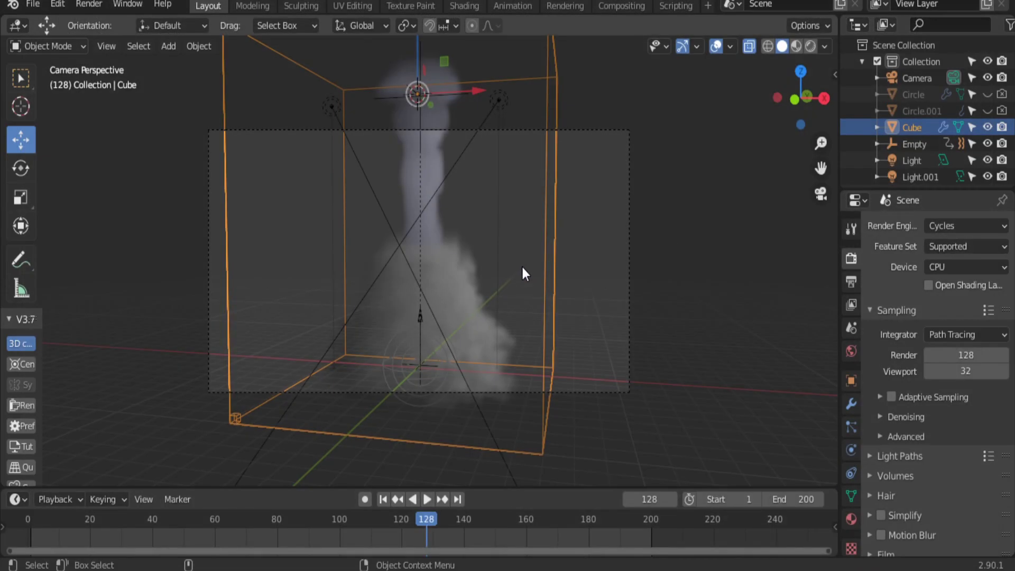
{"action": "left_click", "coordinate": [975, 231]}
{"action": "left_click", "coordinate": [948, 244]}
{"action": "left_click", "coordinate": [881, 337]}
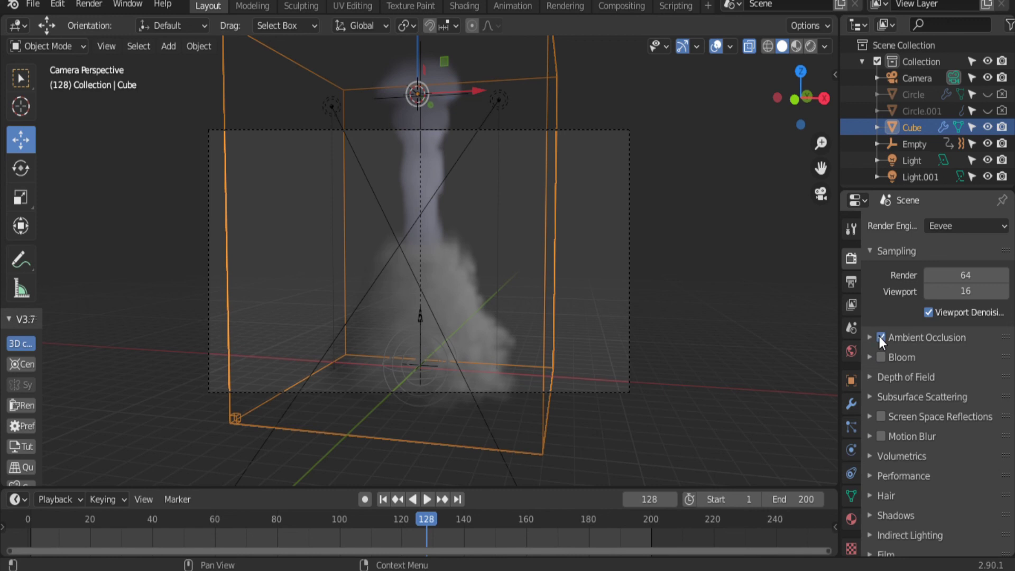
{"action": "left_click", "coordinate": [883, 359]}
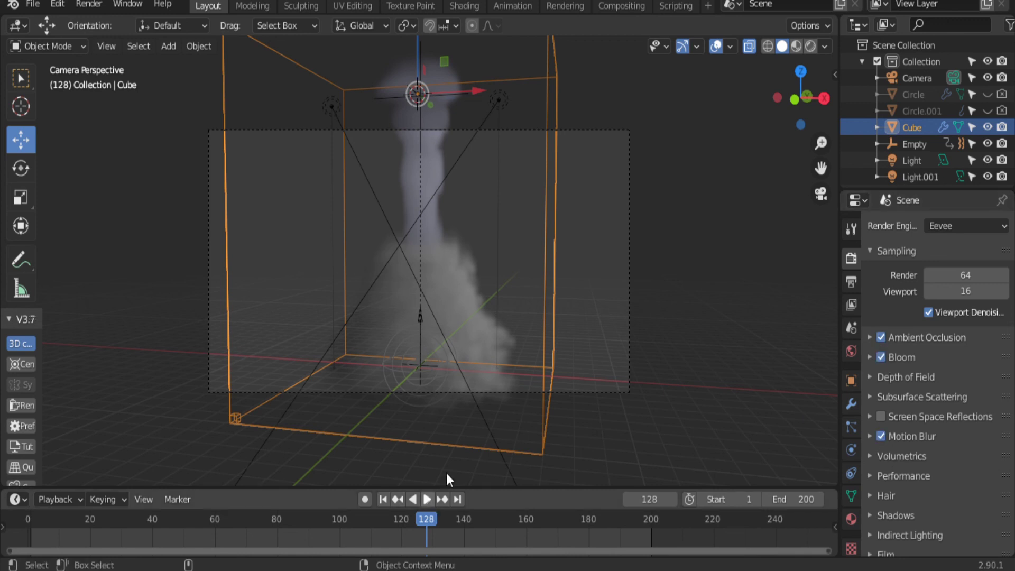
{"action": "left_click", "coordinate": [813, 45]}
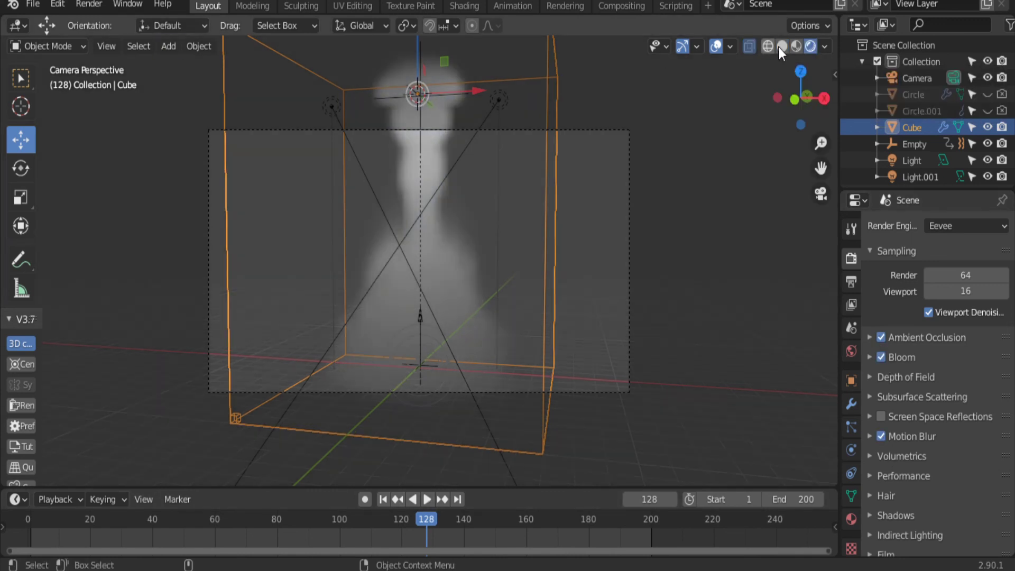
- Render frame 128 with Eevee, close the result, and return to frame 1
{"action": "left_click", "coordinate": [89, 4]}
{"action": "left_click", "coordinate": [108, 20]}
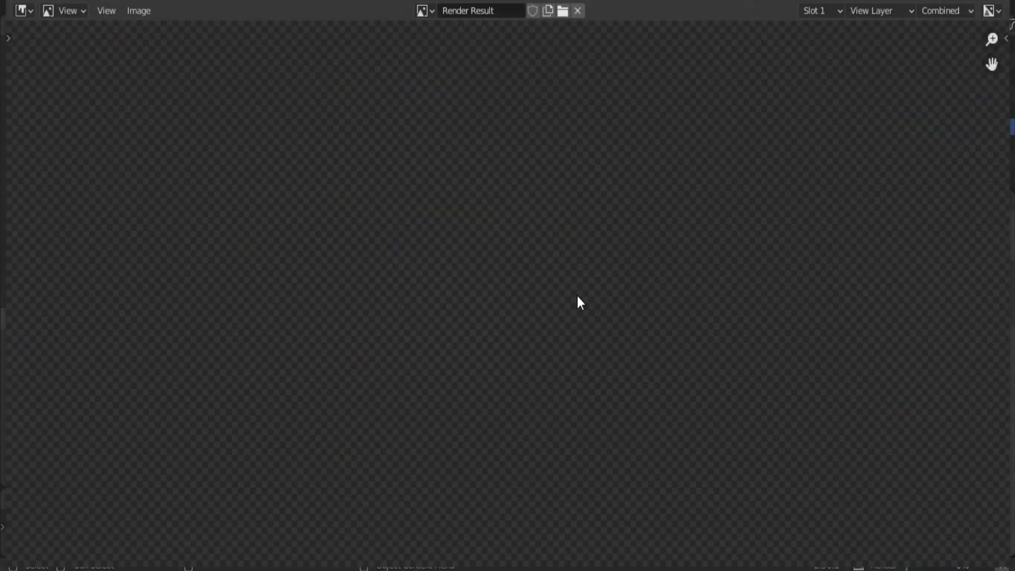
{"action": "scroll", "coordinate": [581, 308], "scroll_direction": "down", "scroll_amount": 2}
{"action": "scroll", "coordinate": [583, 313], "scroll_direction": "up", "scroll_amount": 1}
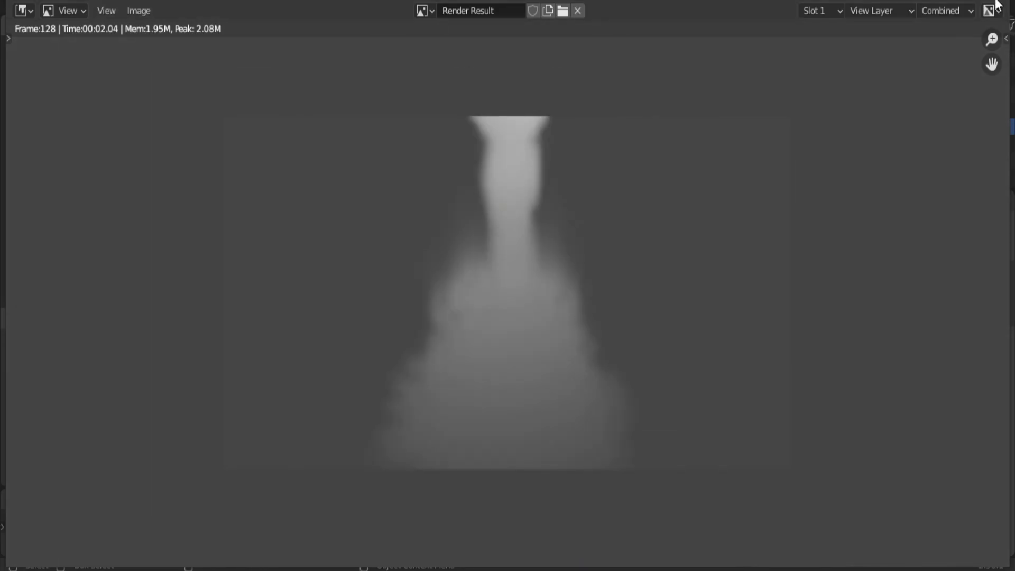
{"action": "key", "text": "Escape"}
{"action": "left_click_drag", "start_coordinate": [465, 532], "coordinate": [33, 520]}
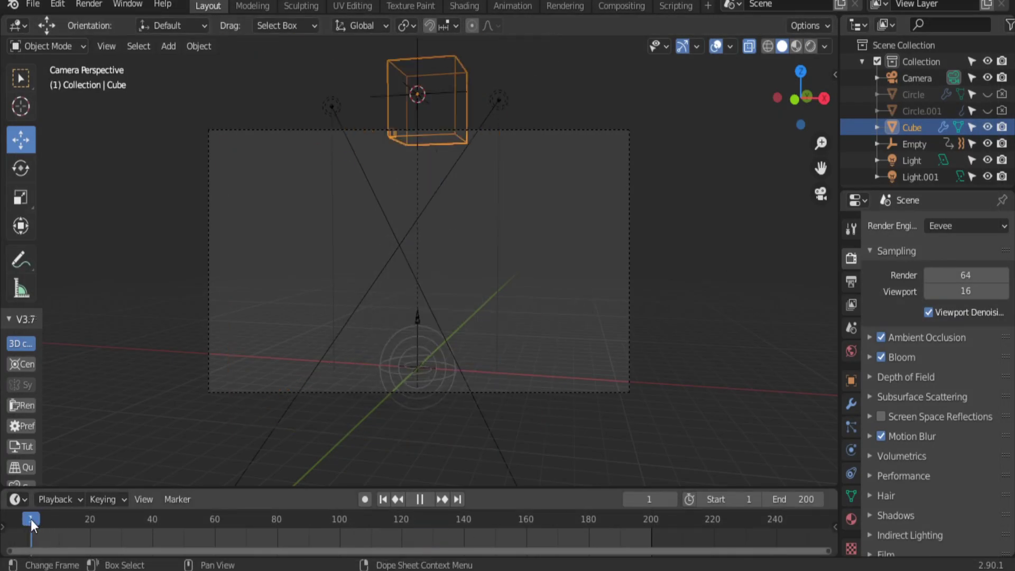